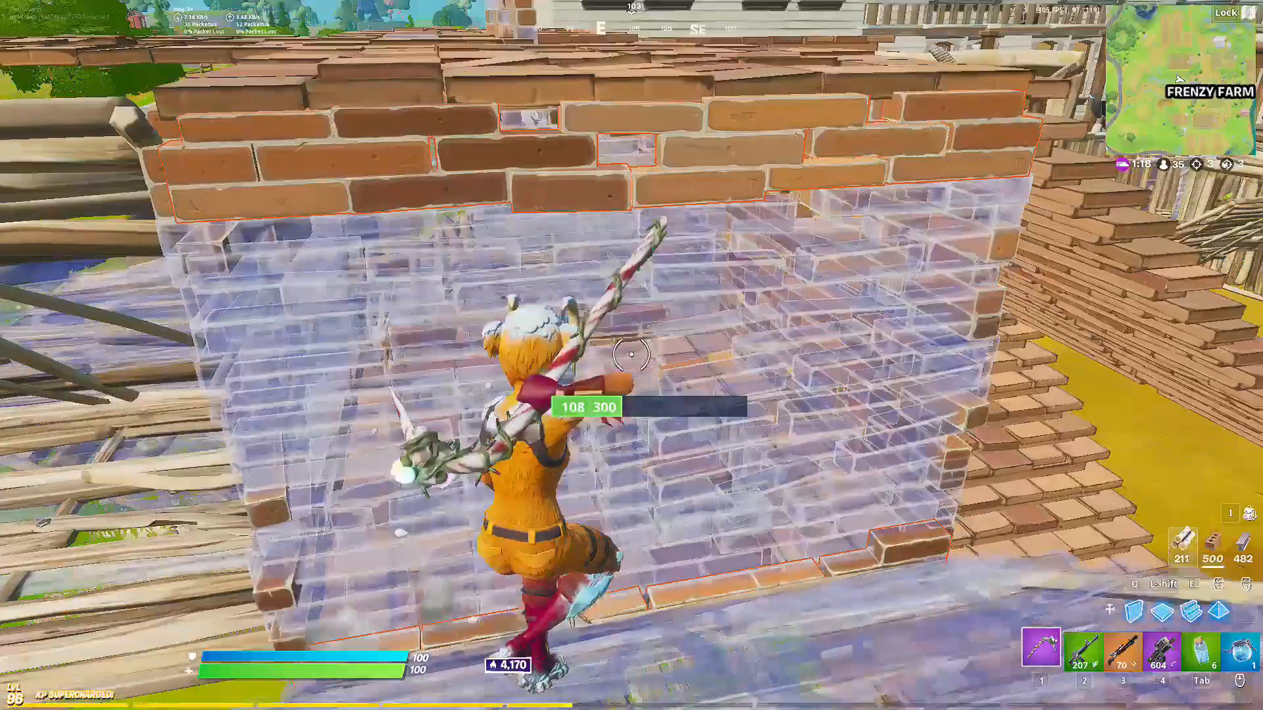
pyautogui.press('f')
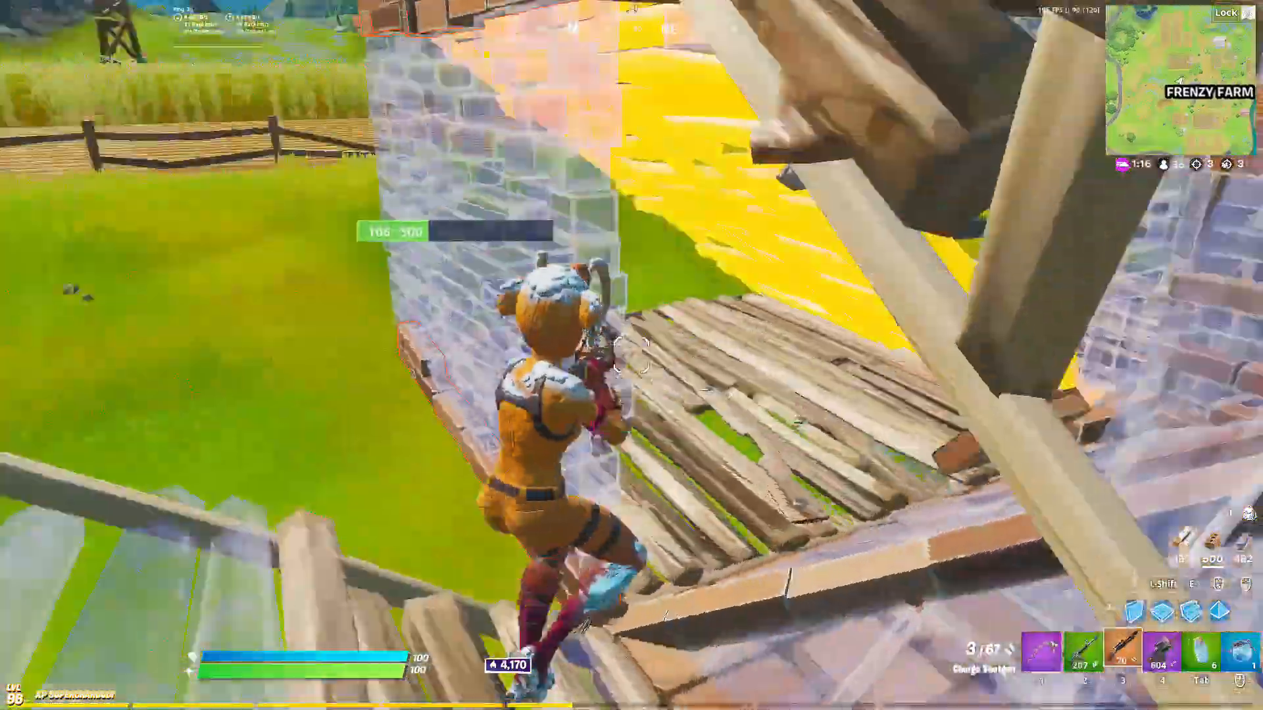
pyautogui.click(631, 355)
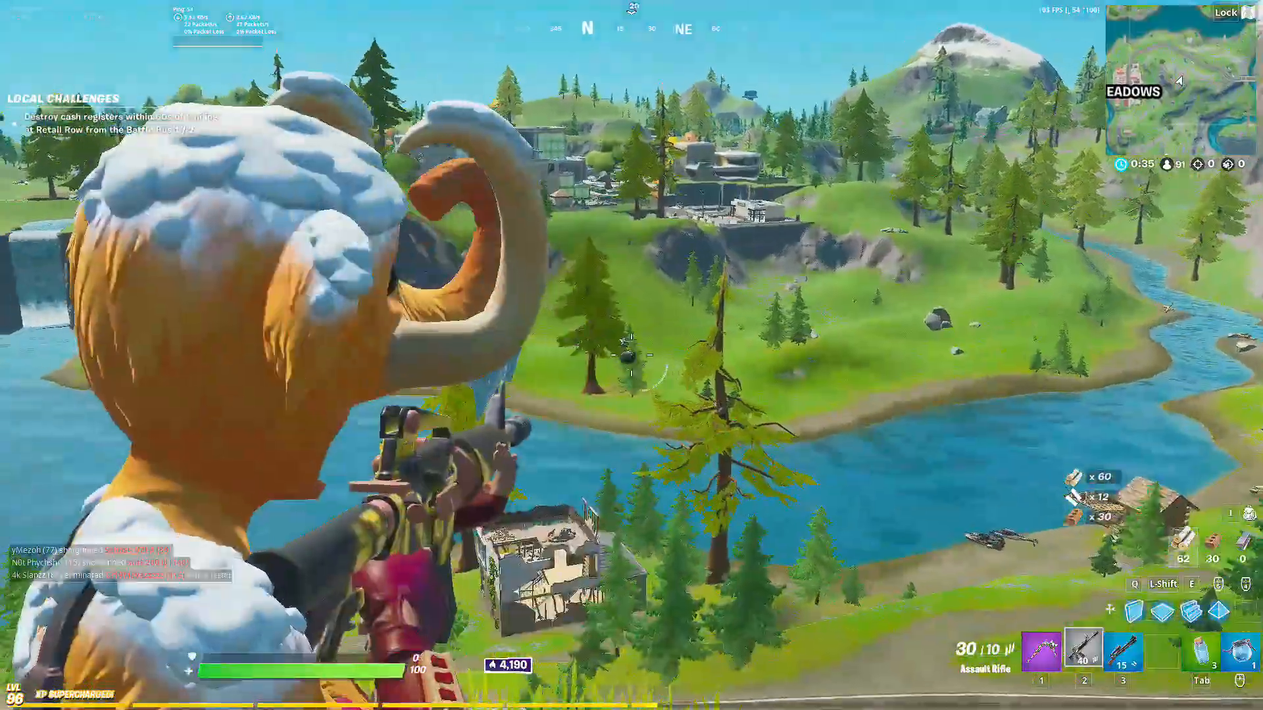
pyautogui.click(631, 356)
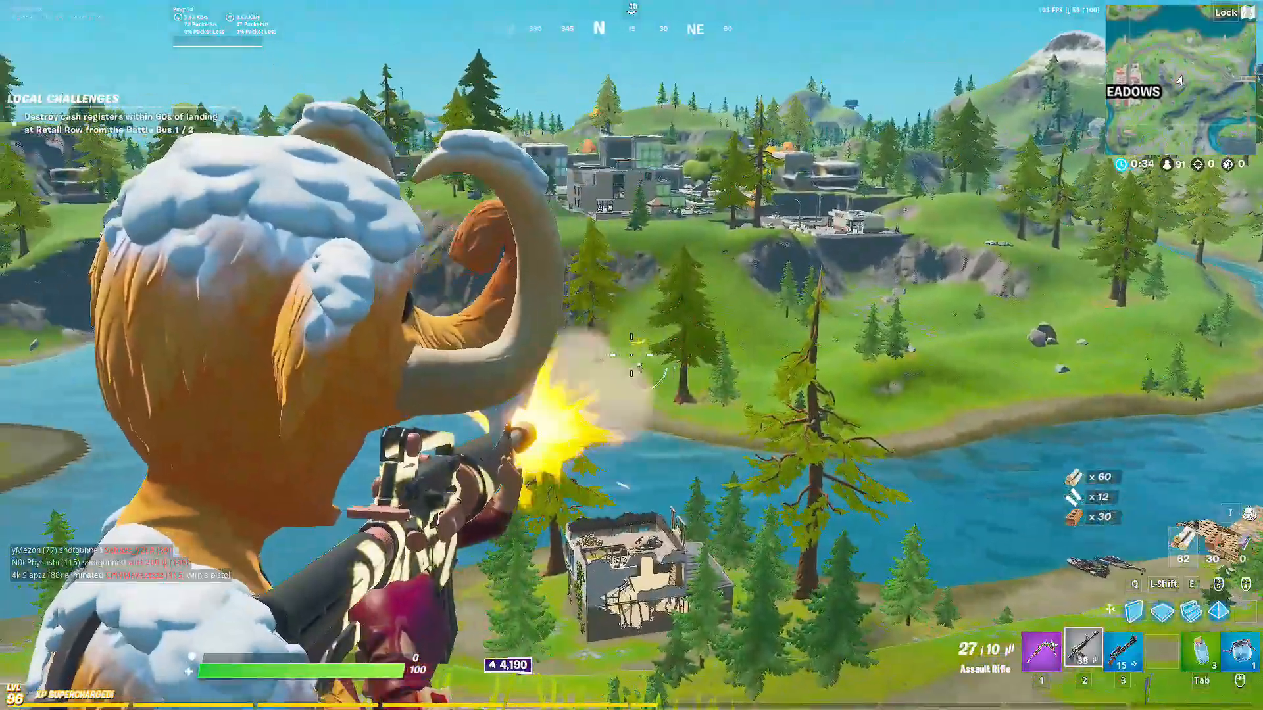
pyautogui.click(632, 355)
pyautogui.click(631, 355)
pyautogui.click(631, 355)
pyautogui.click(631, 355)
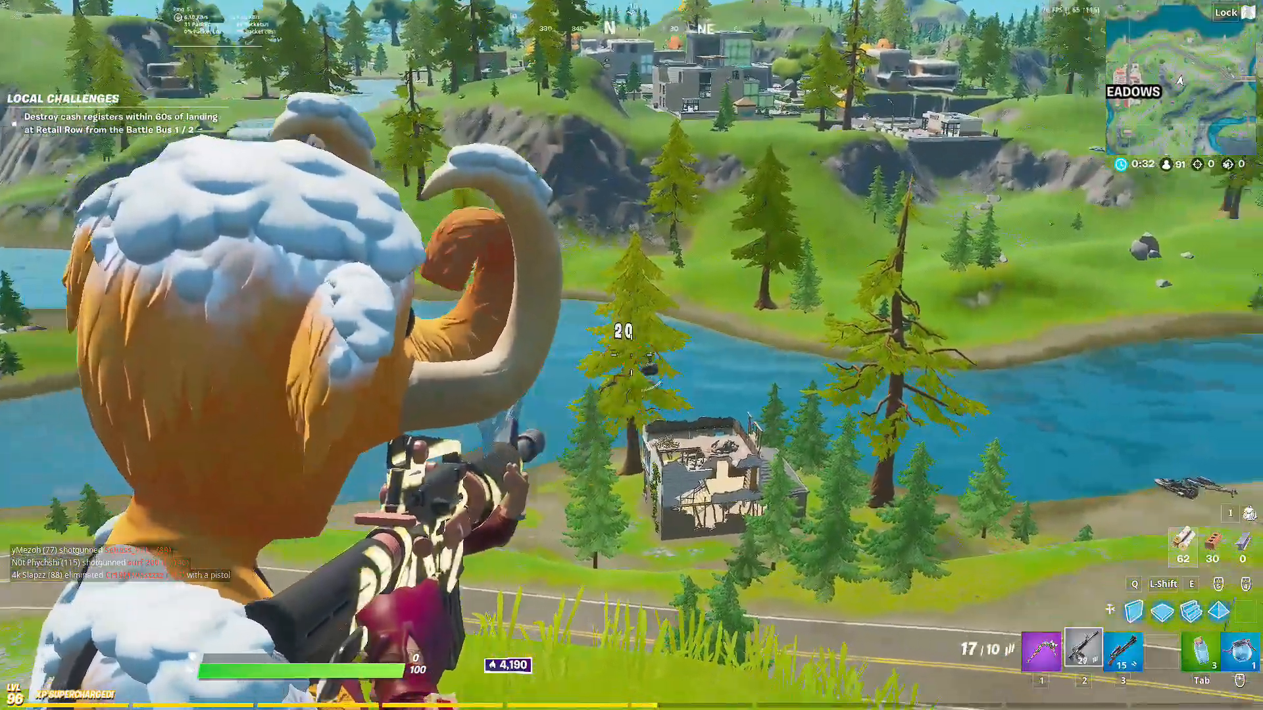
pyautogui.click(631, 355)
pyautogui.click(631, 355)
pyautogui.click(631, 355)
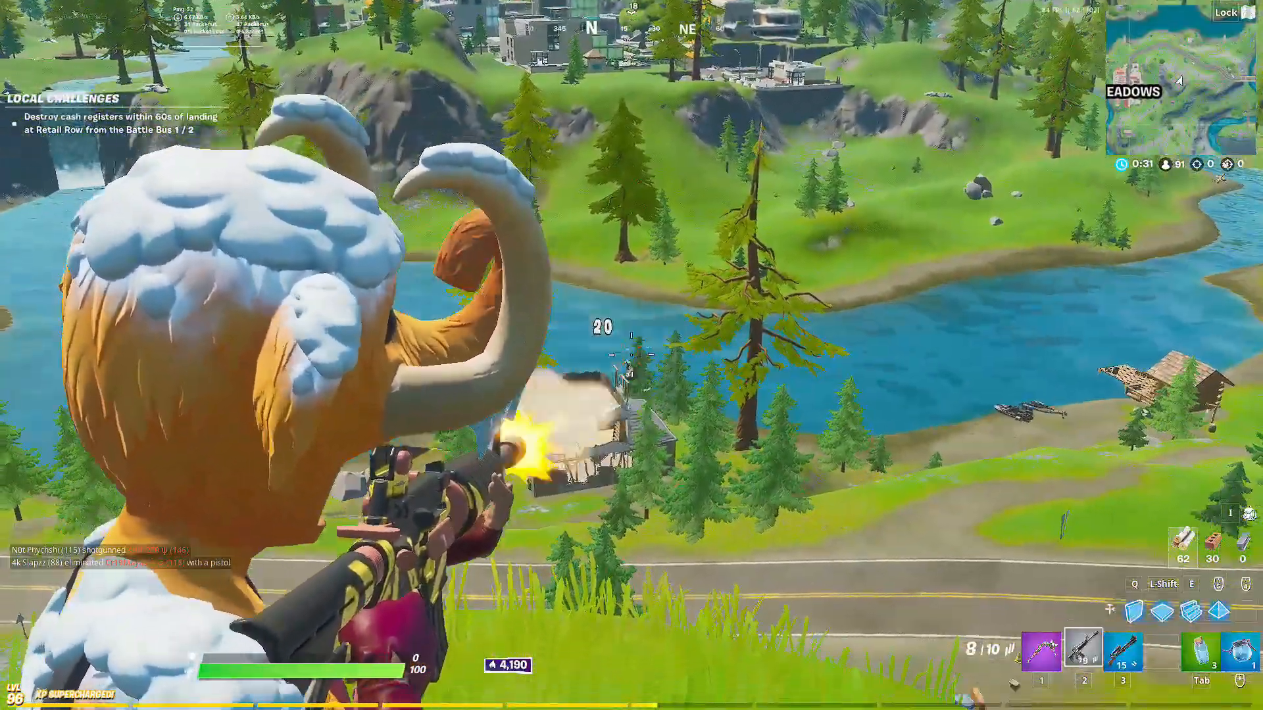
pyautogui.click(632, 355)
pyautogui.click(631, 355)
pyautogui.click(631, 355)
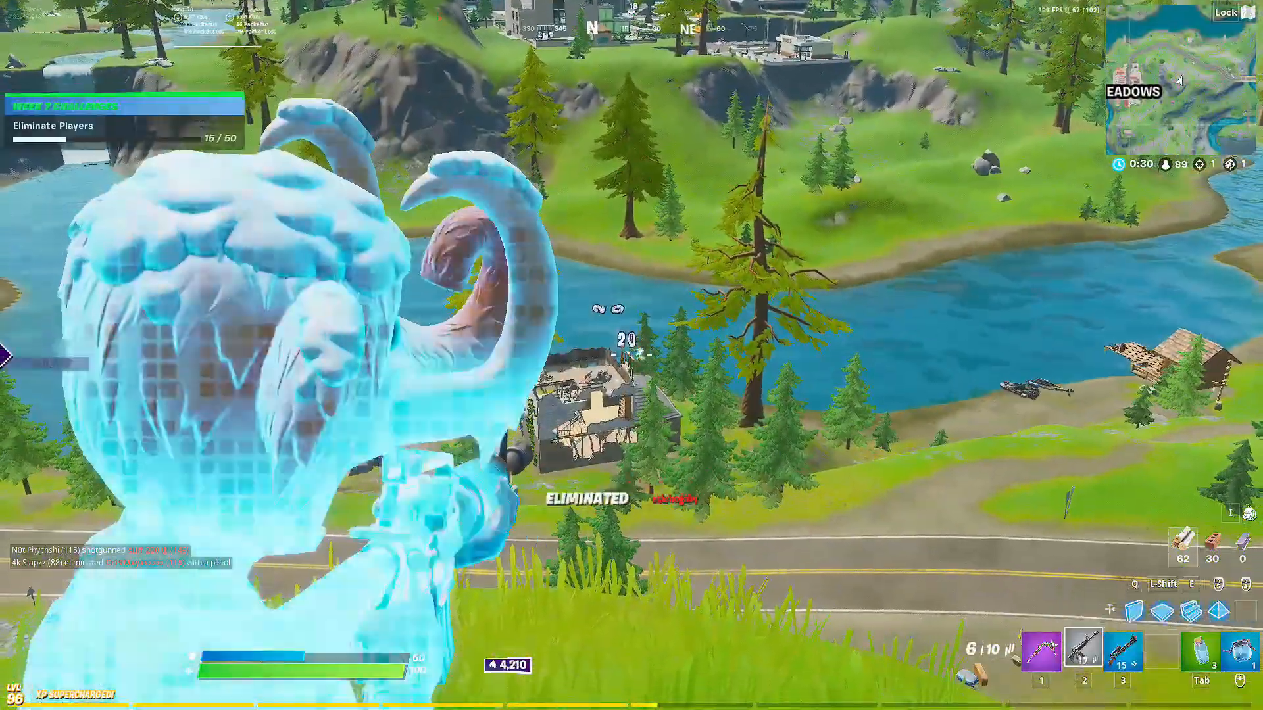
pyautogui.press('r')
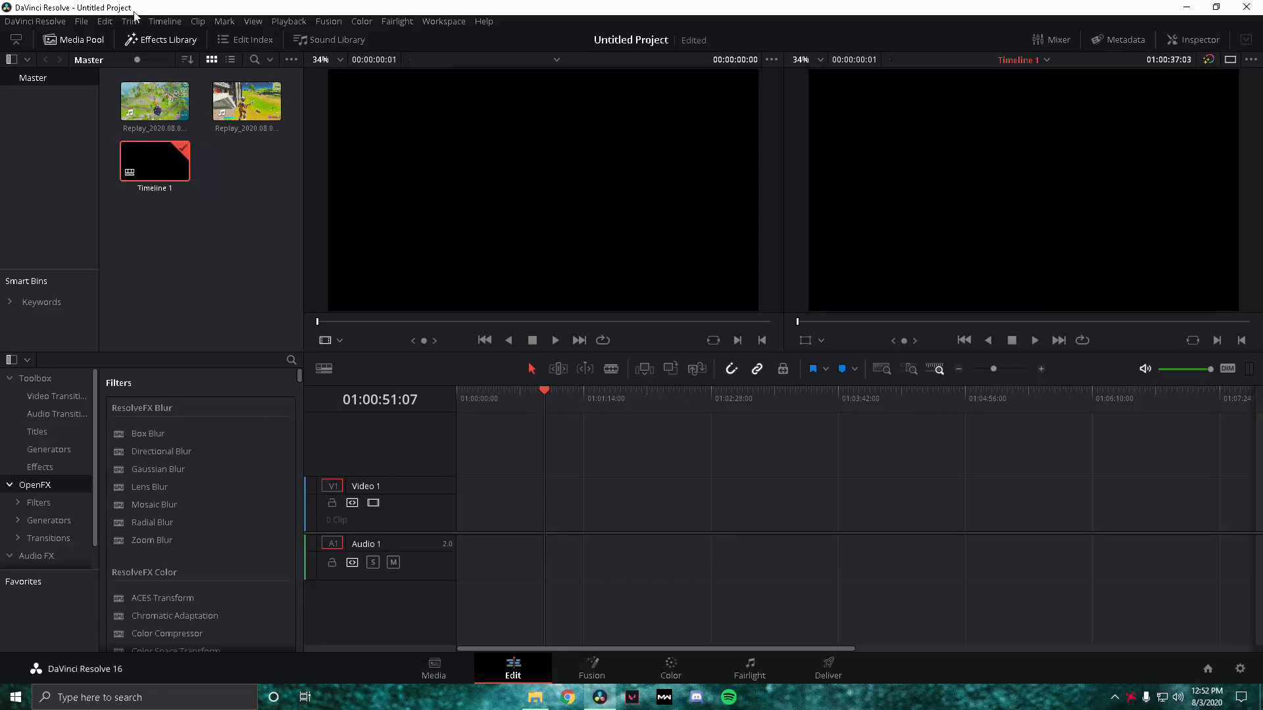
# Place the first replay clip from the media pool at the start of the Video 1 track.
pyautogui.click(242, 288)
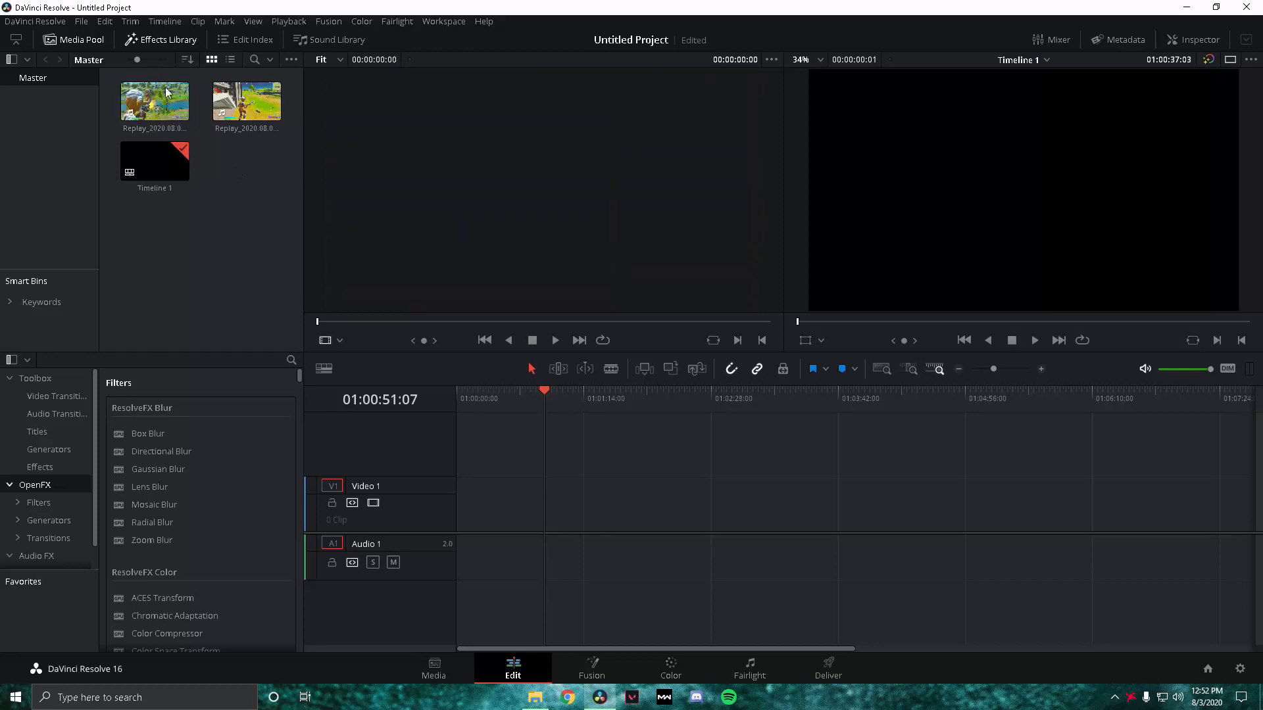
pyautogui.moveTo(292, 189); pyautogui.dragTo(257, 139)
pyautogui.click(179, 110)
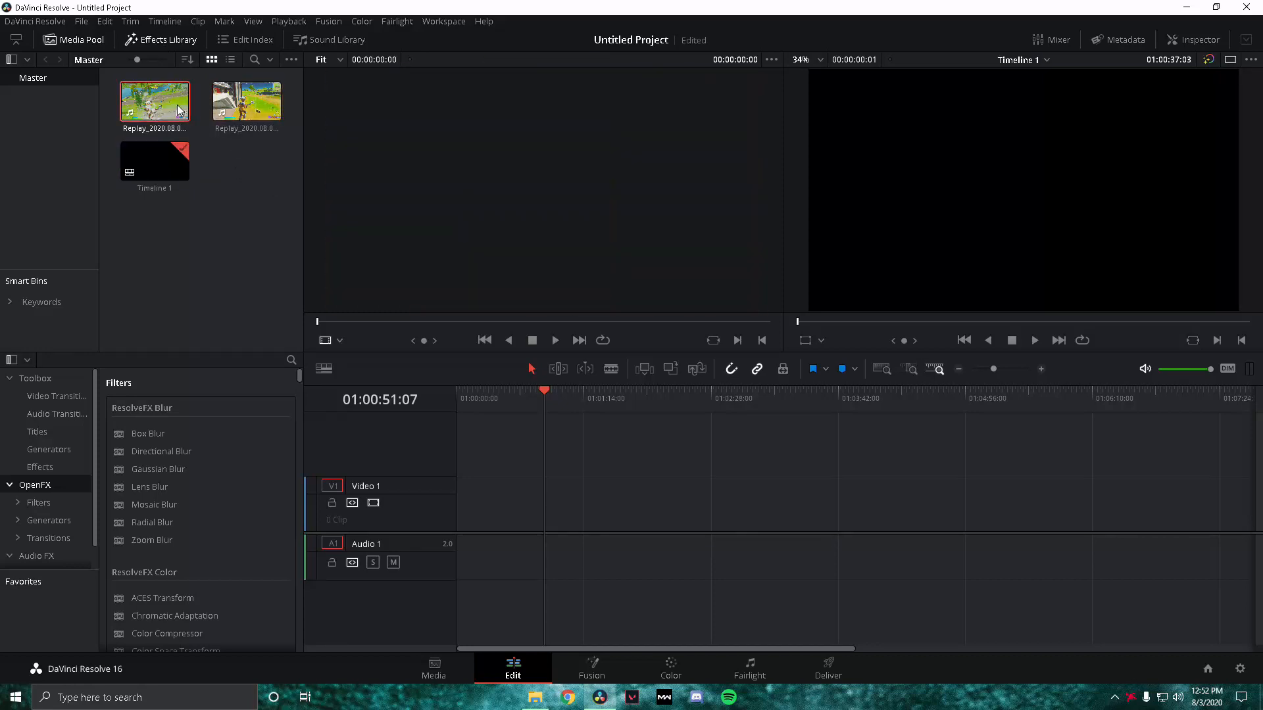
pyautogui.moveTo(180, 110); pyautogui.dragTo(470, 526)
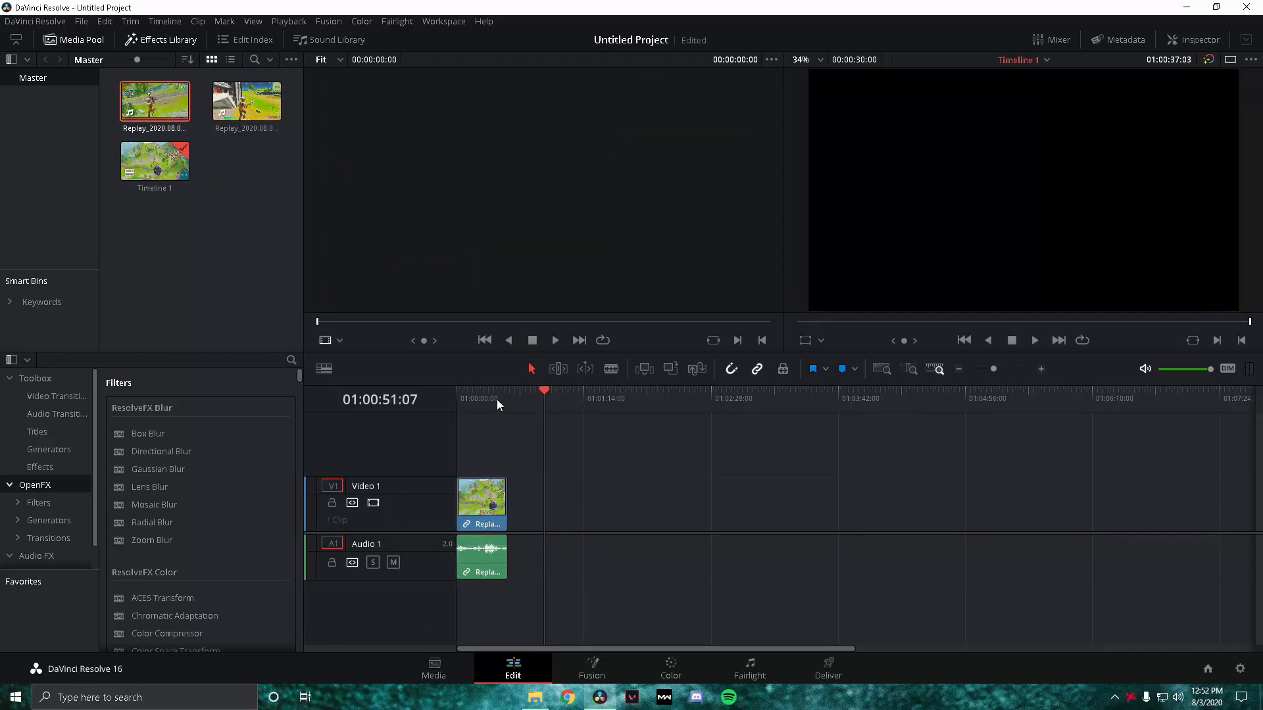
pyautogui.moveTo(495, 400); pyautogui.dragTo(483, 394)
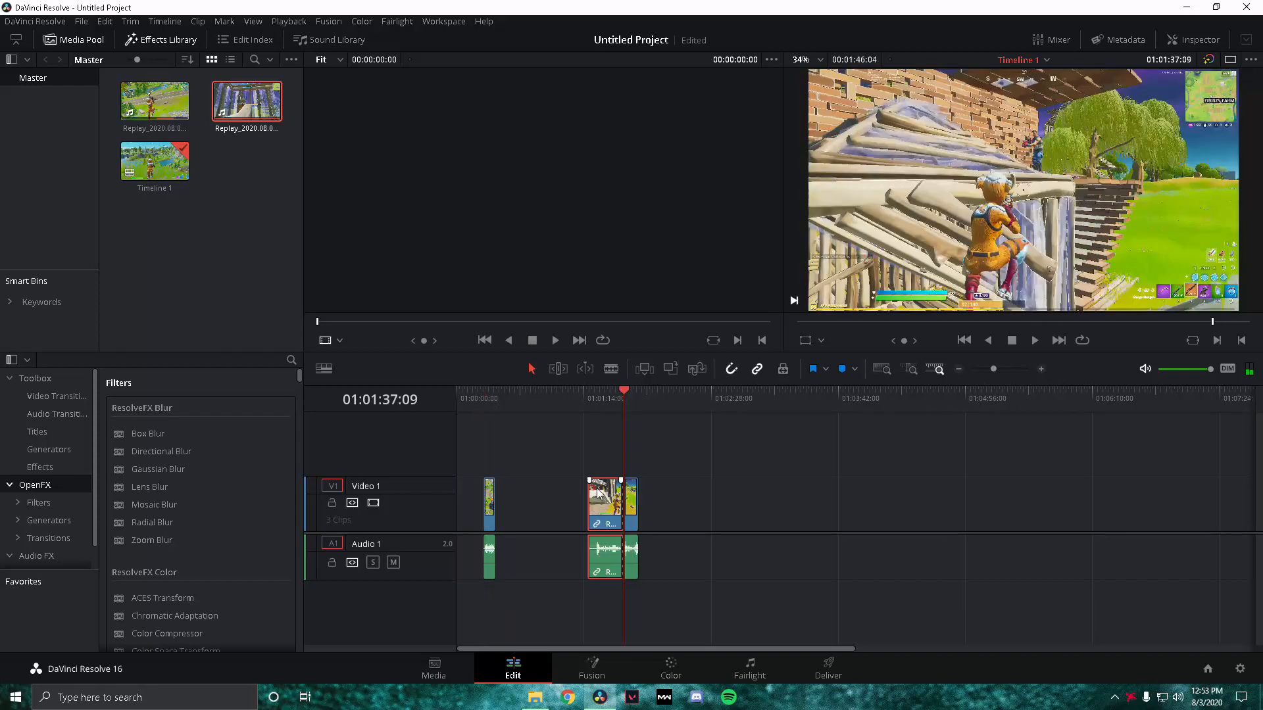
# Delete the second replay clip's unwanted first part and move both remaining clips back to back at the timeline's start.
pyautogui.press('BackSpace')
pyautogui.click(486, 501)
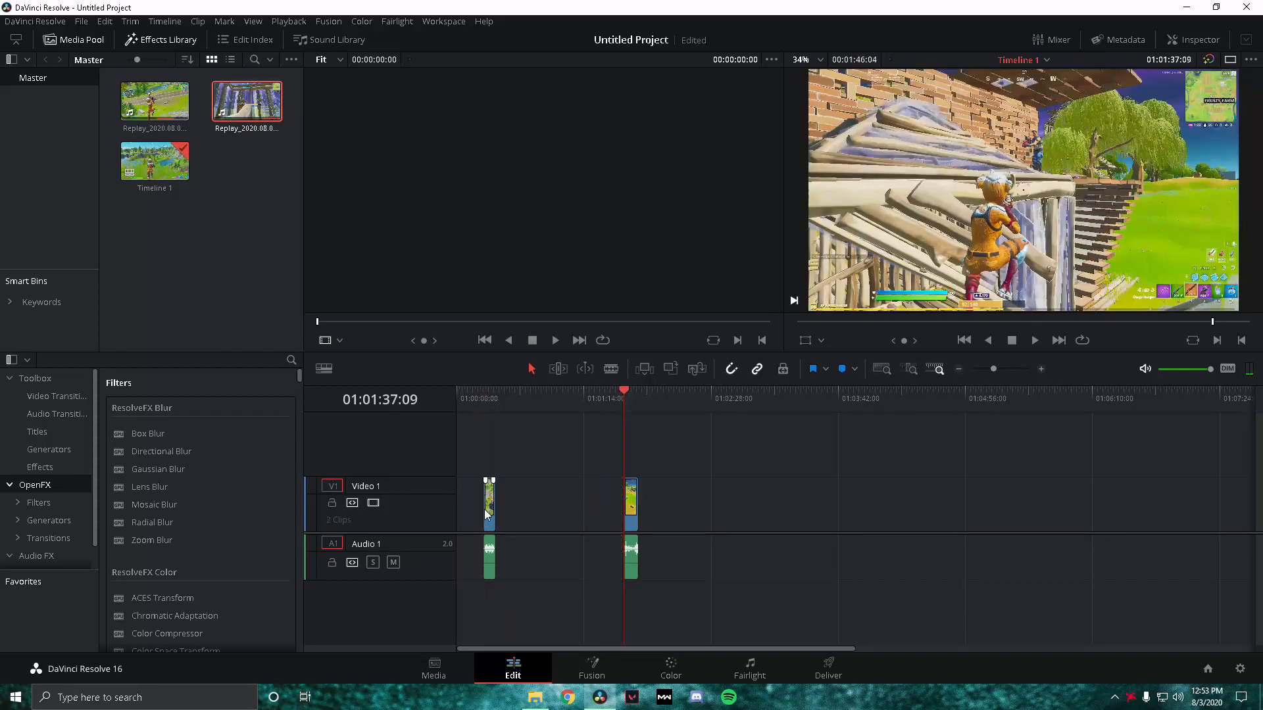
pyautogui.moveTo(479, 512); pyautogui.dragTo(451, 513)
pyautogui.click(627, 508)
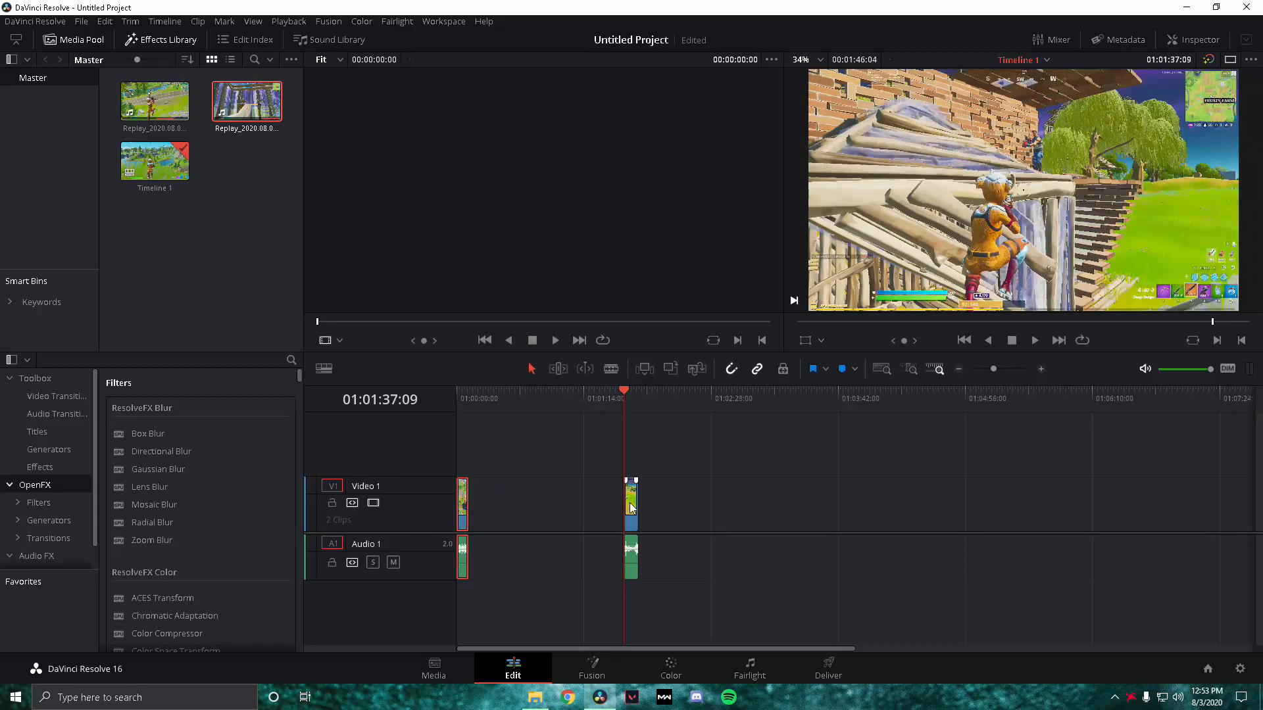
pyautogui.moveTo(626, 507); pyautogui.dragTo(466, 512)
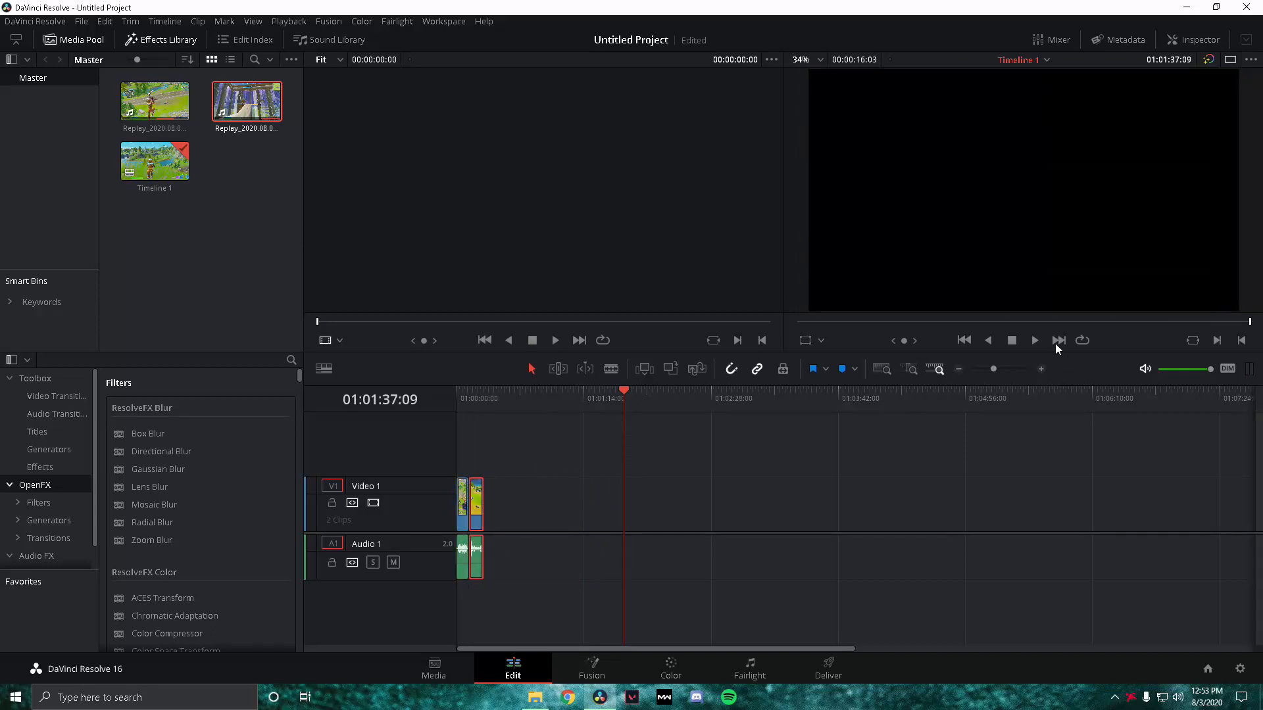
# Place the playhead on the cut between the two replay clips, at 01:00:07:08.
pyautogui.moveTo(997, 370); pyautogui.dragTo(1001, 370)
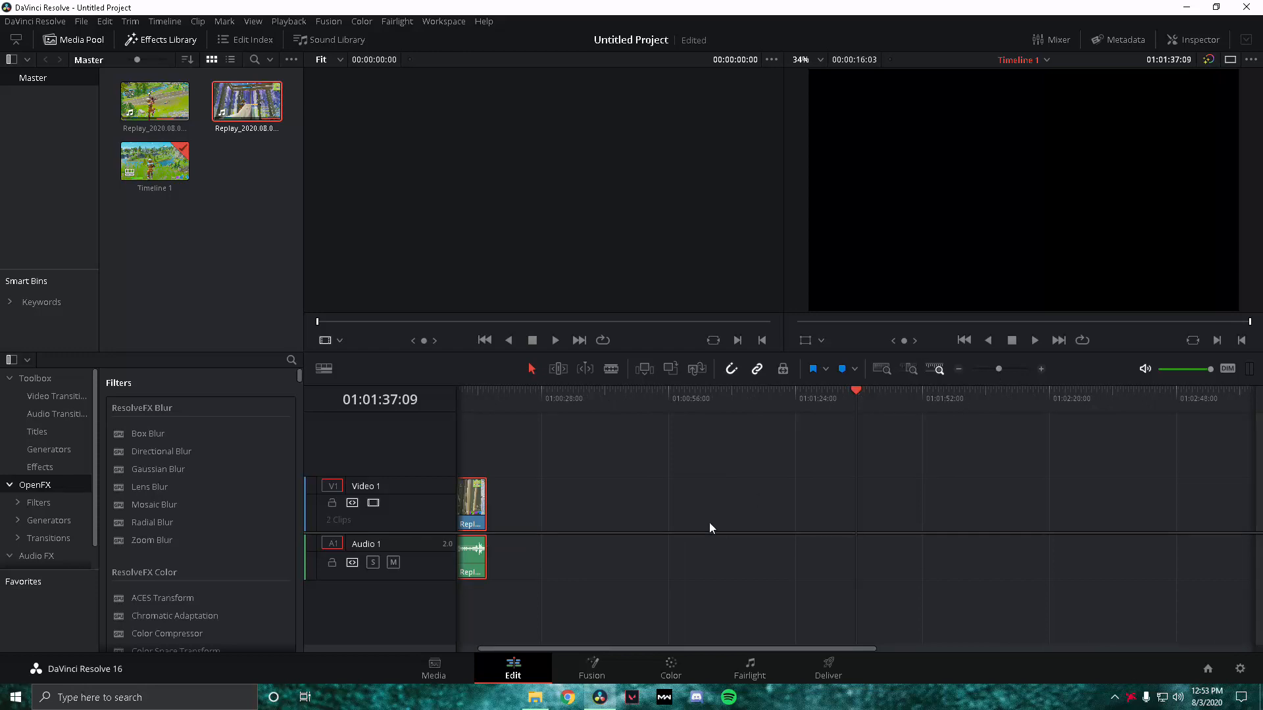
pyautogui.moveTo(520, 649); pyautogui.dragTo(410, 634)
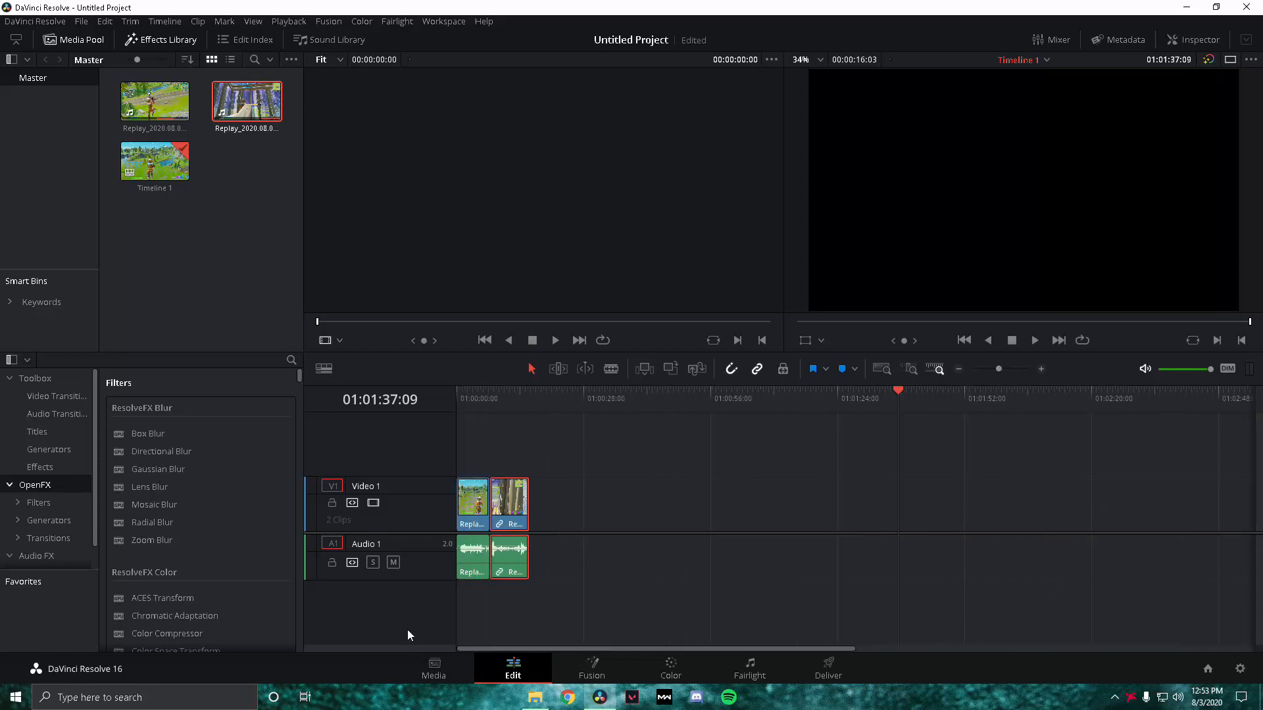
pyautogui.click(489, 395)
pyautogui.moveTo(991, 370); pyautogui.dragTo(1004, 366)
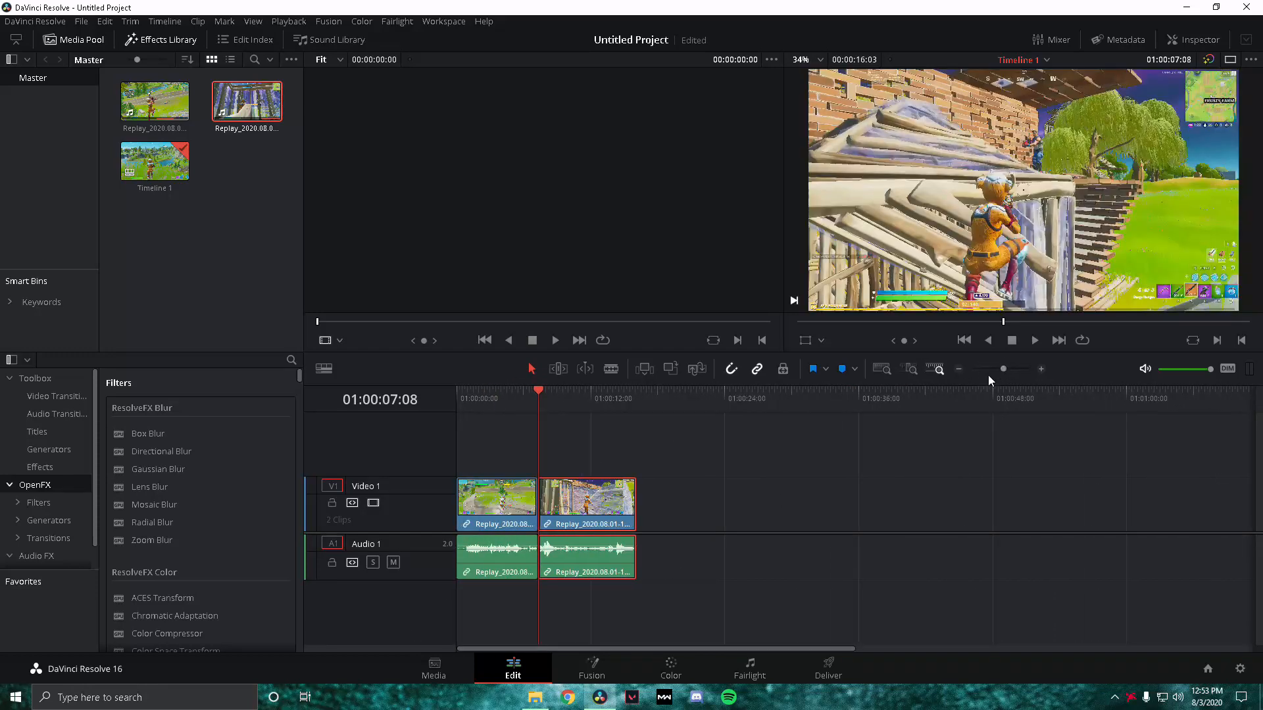
# Add an Adjustment Clip from the effects library on a new video track above the cut between the two clips.
pyautogui.click(46, 449)
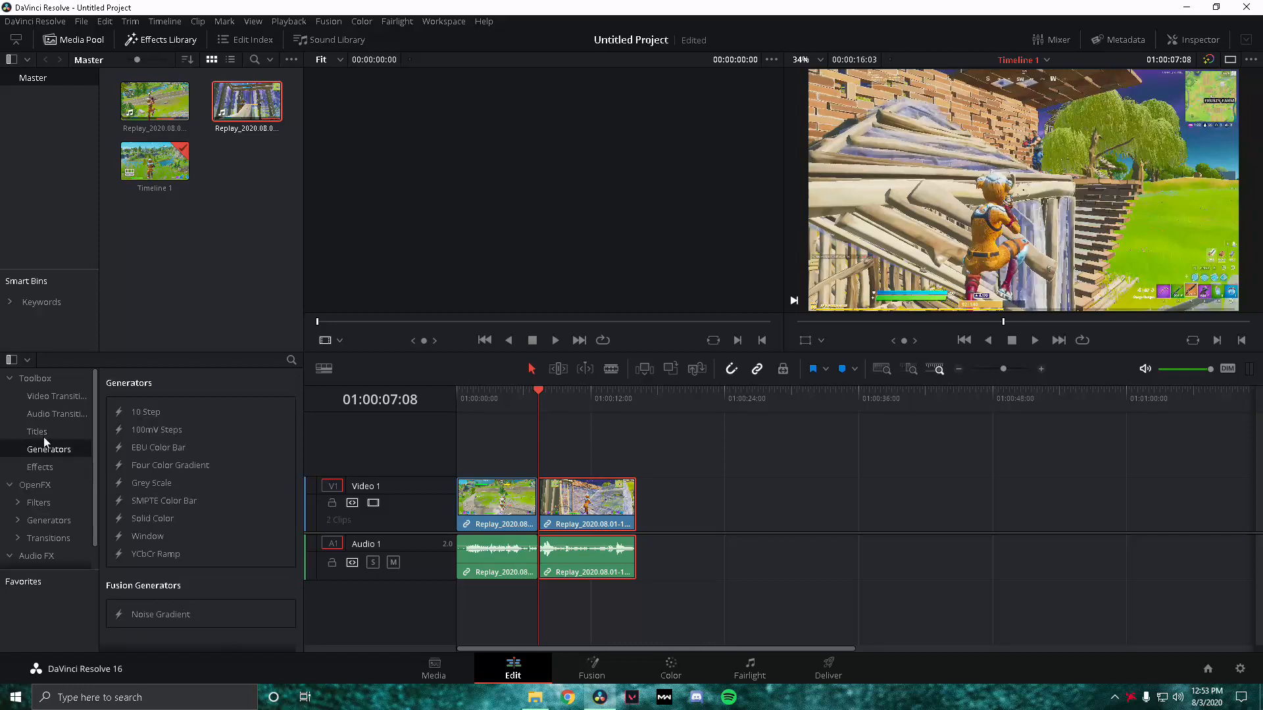
pyautogui.click(130, 22)
pyautogui.click(100, 43)
pyautogui.click(162, 38)
pyautogui.click(162, 38)
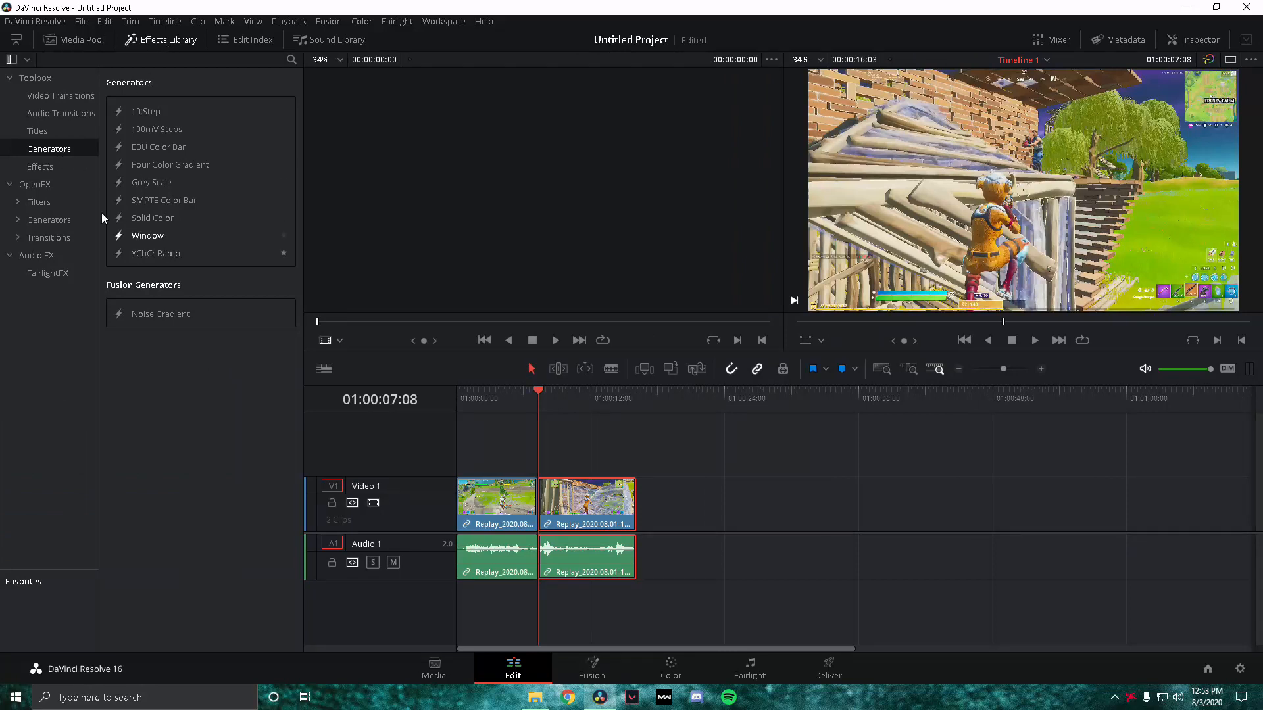
pyautogui.click(41, 167)
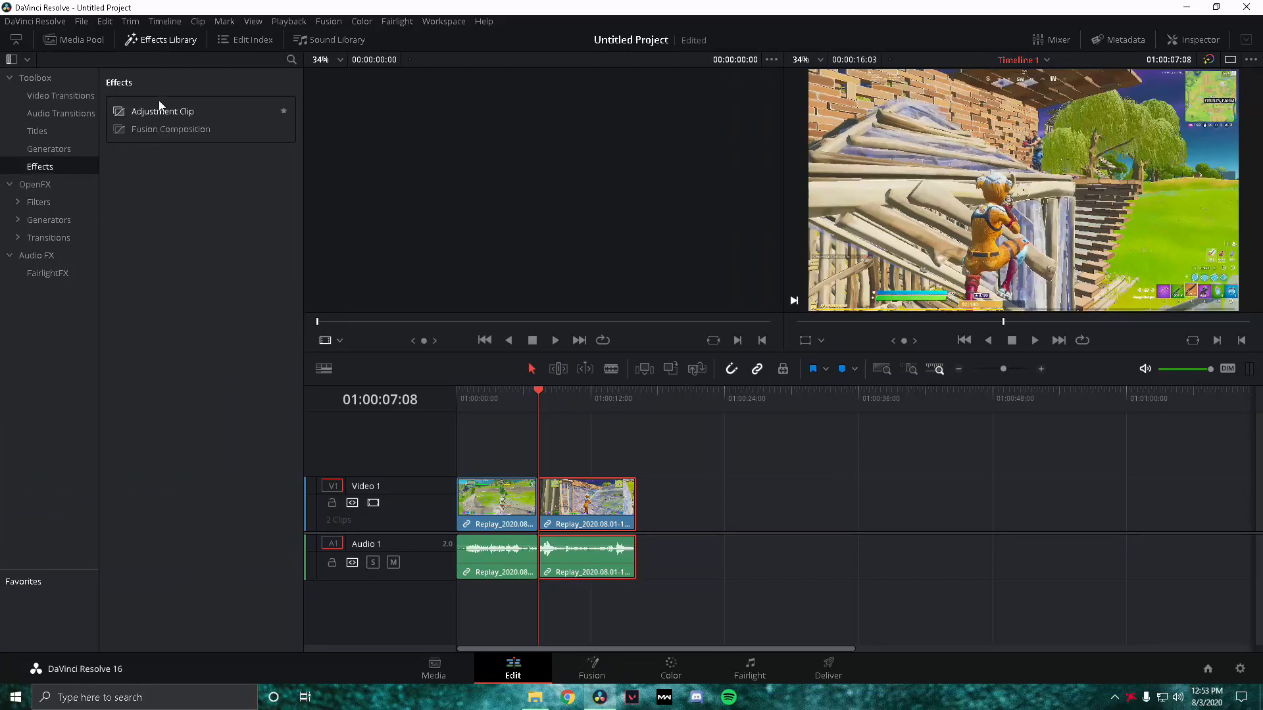
pyautogui.moveTo(139, 114); pyautogui.dragTo(523, 452)
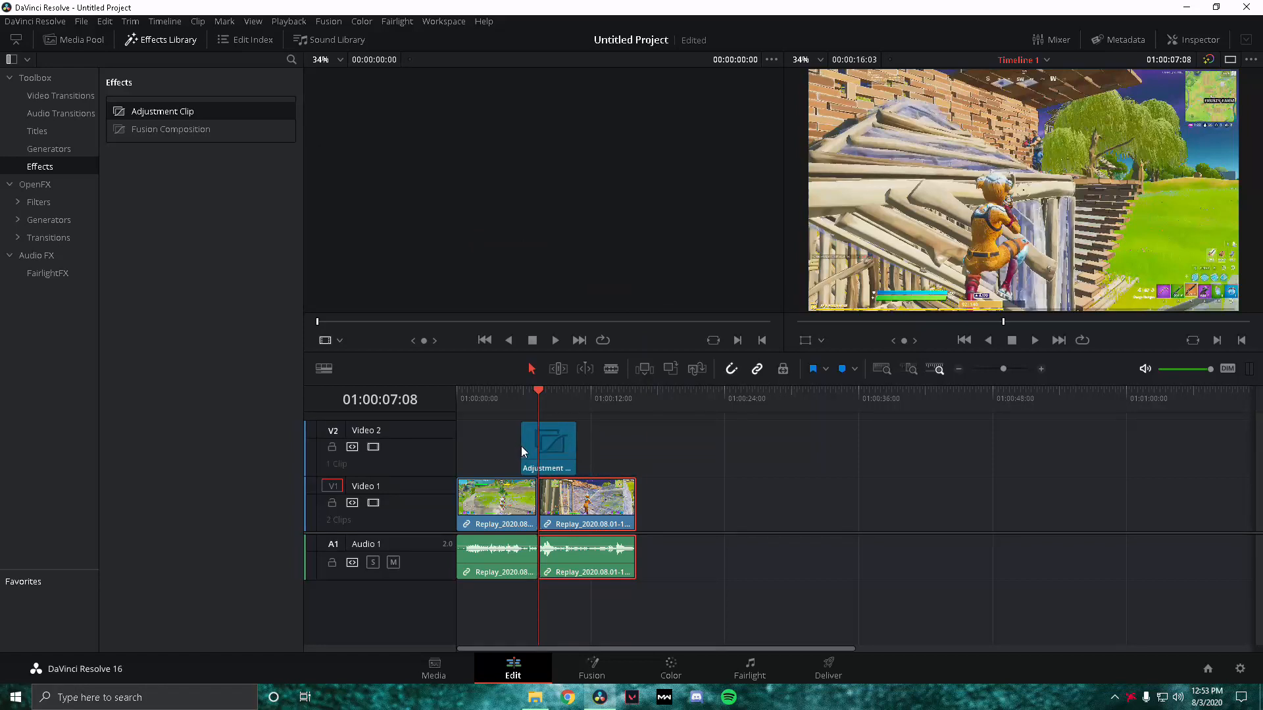
# Split the adjustment clip six frames before the cut, at 01:00:07:02, and delete the part before it.
pyautogui.moveTo(1001, 368); pyautogui.dragTo(1005, 366)
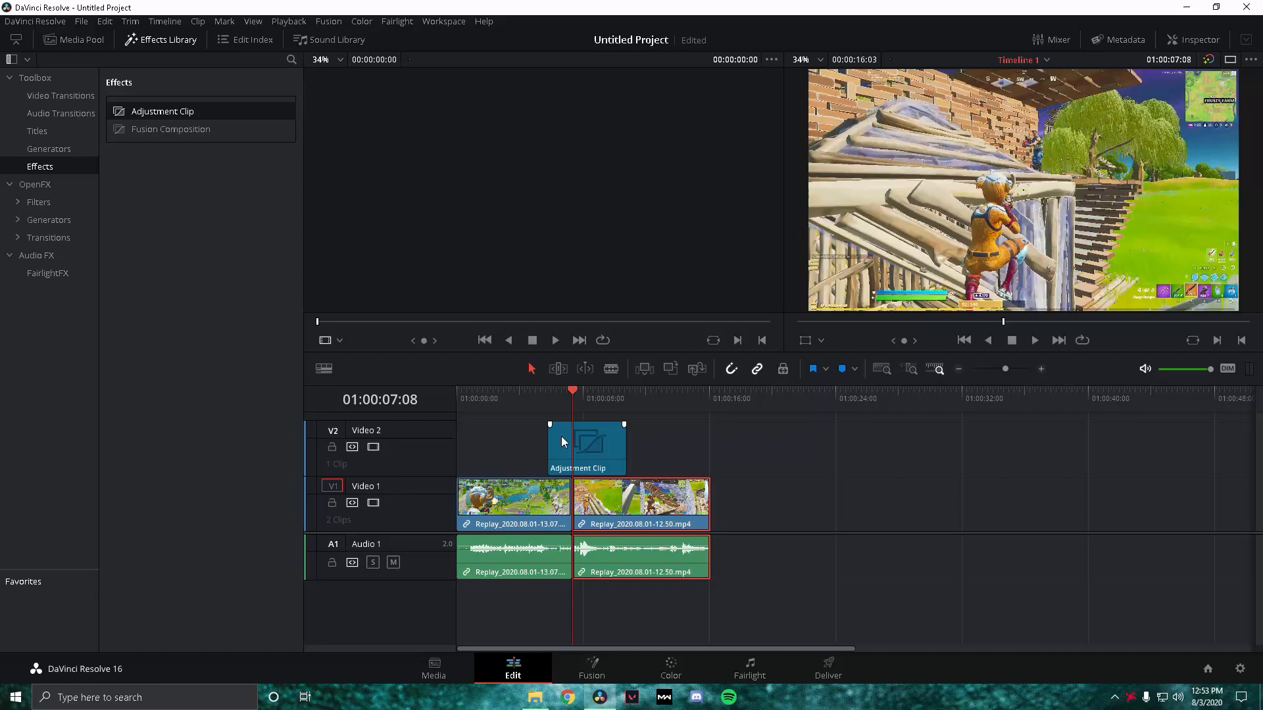
pyautogui.press('Left')
pyautogui.press('Left')
pyautogui.press('Left')
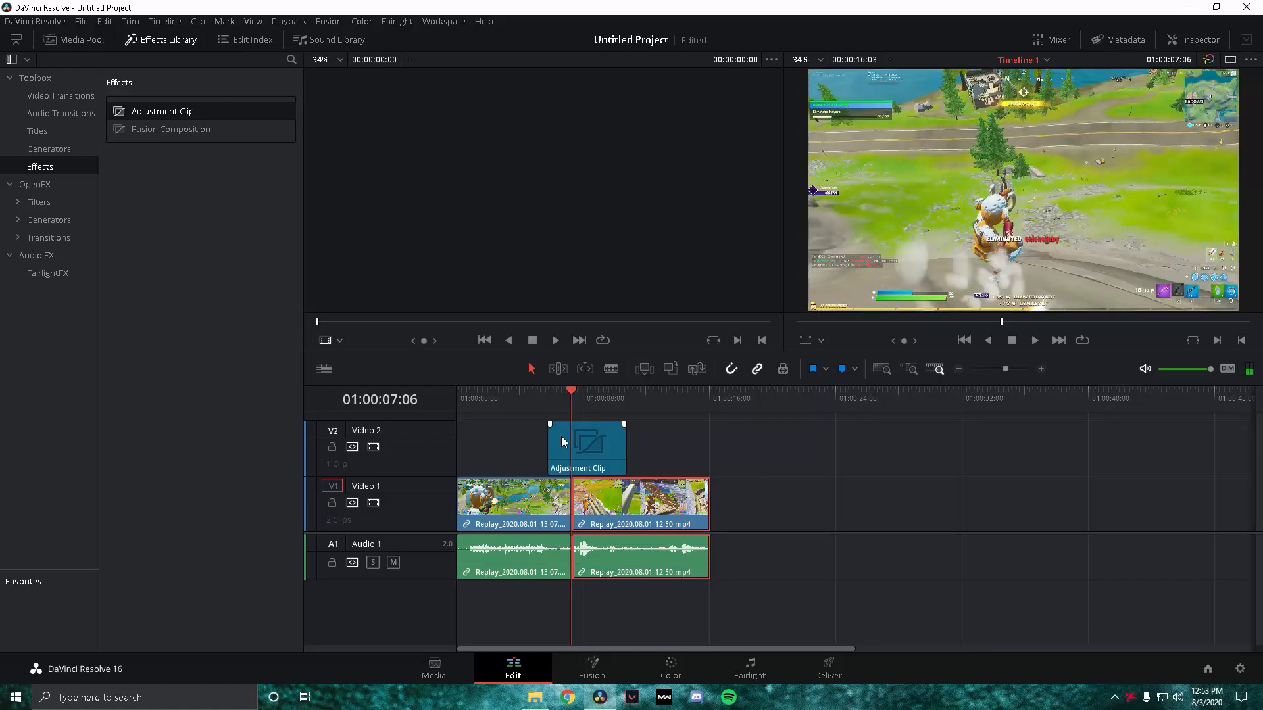
pyautogui.press('Left')
pyautogui.press('Left')
pyautogui.press('Left')
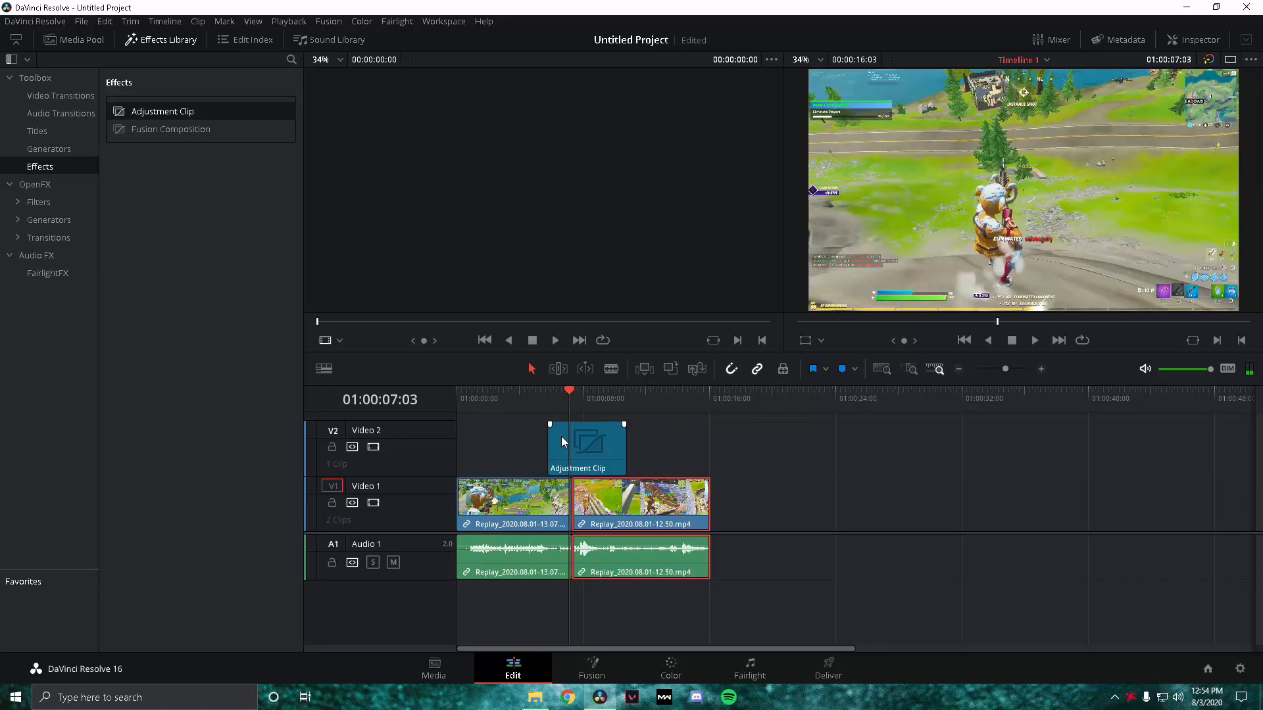
pyautogui.click(579, 464)
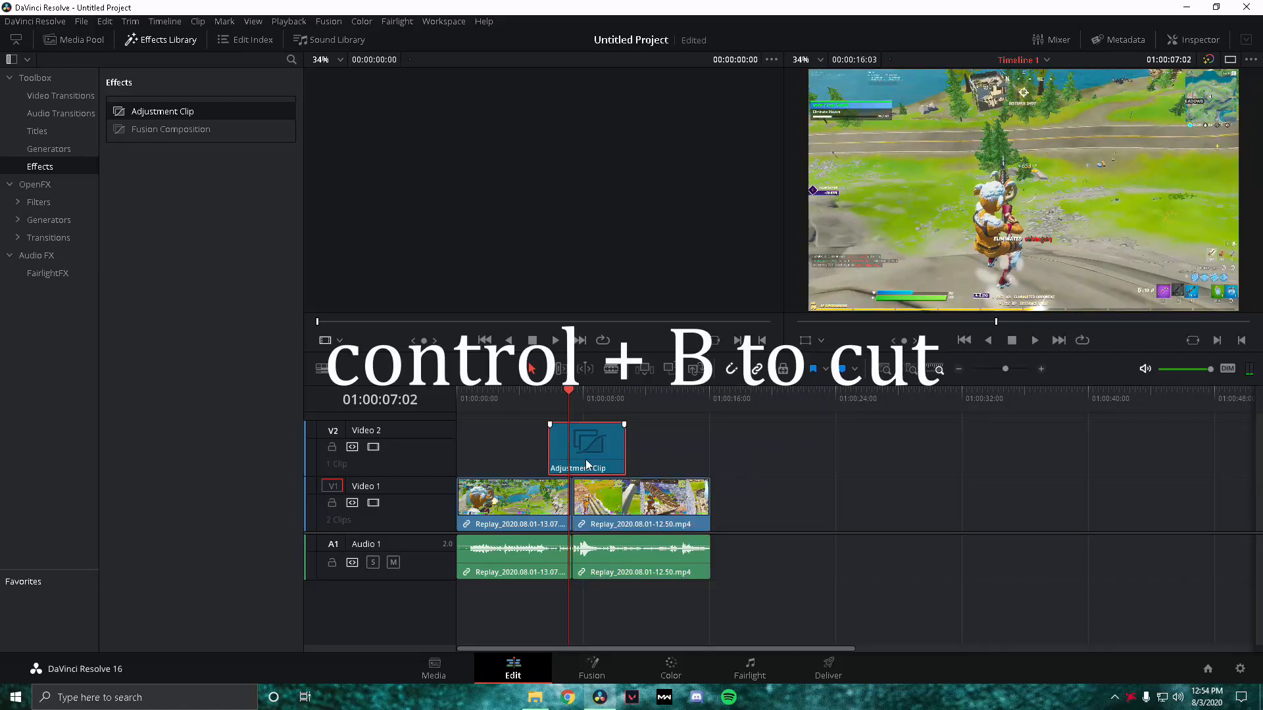
pyautogui.hotkey('ctrl', 'b')
pyautogui.press('BackSpace')
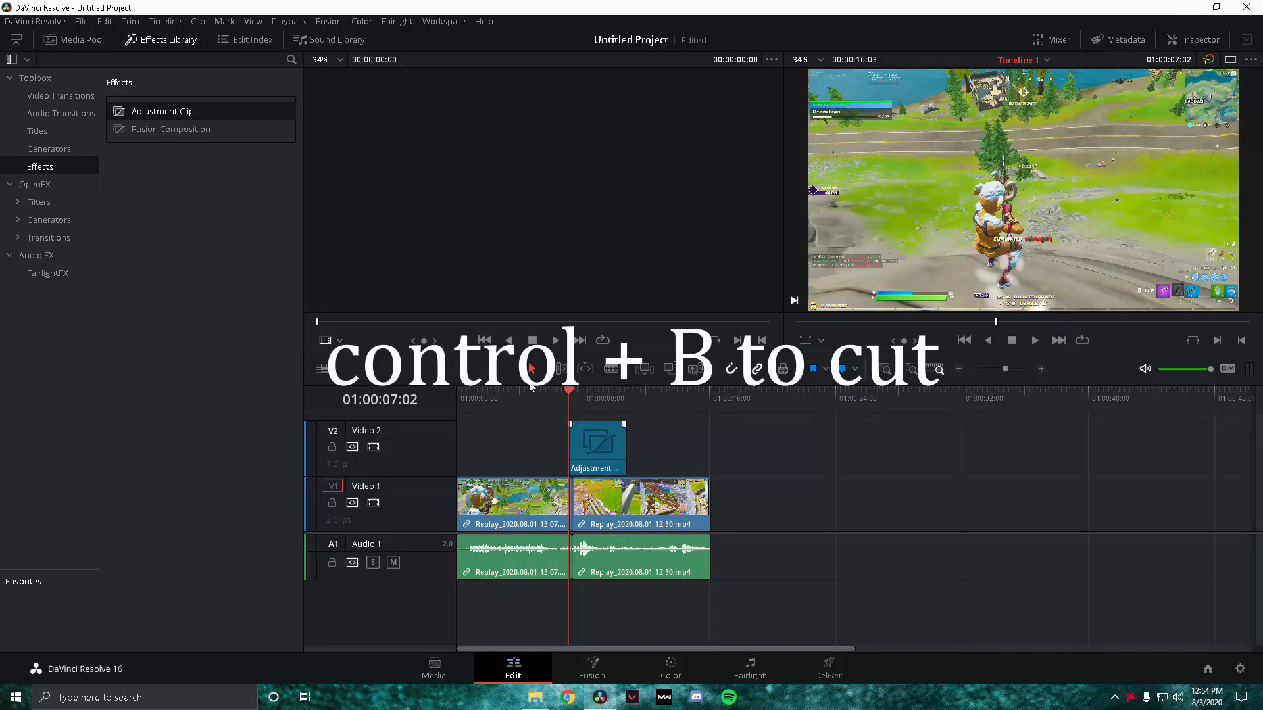
# Split the adjustment clip six frames after the cut, at 01:00:07:14, and delete the part after it.
pyautogui.click(572, 391)
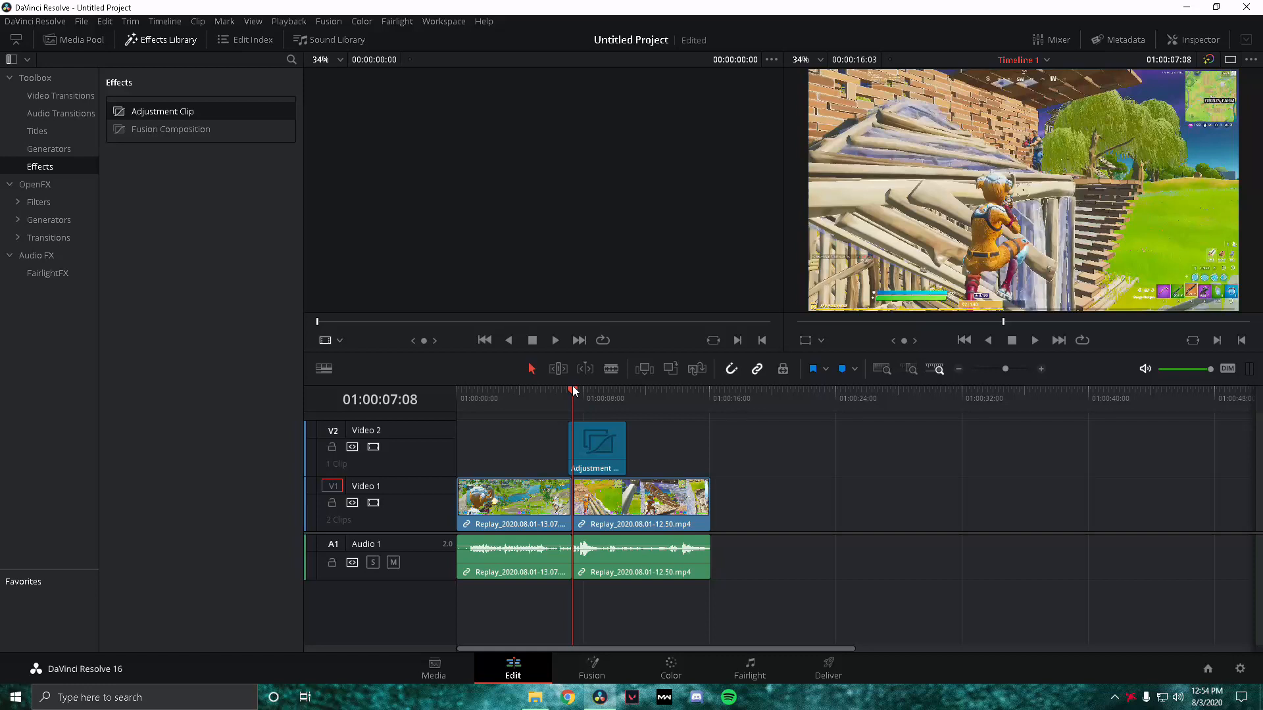
pyautogui.moveTo(573, 390); pyautogui.dragTo(577, 390)
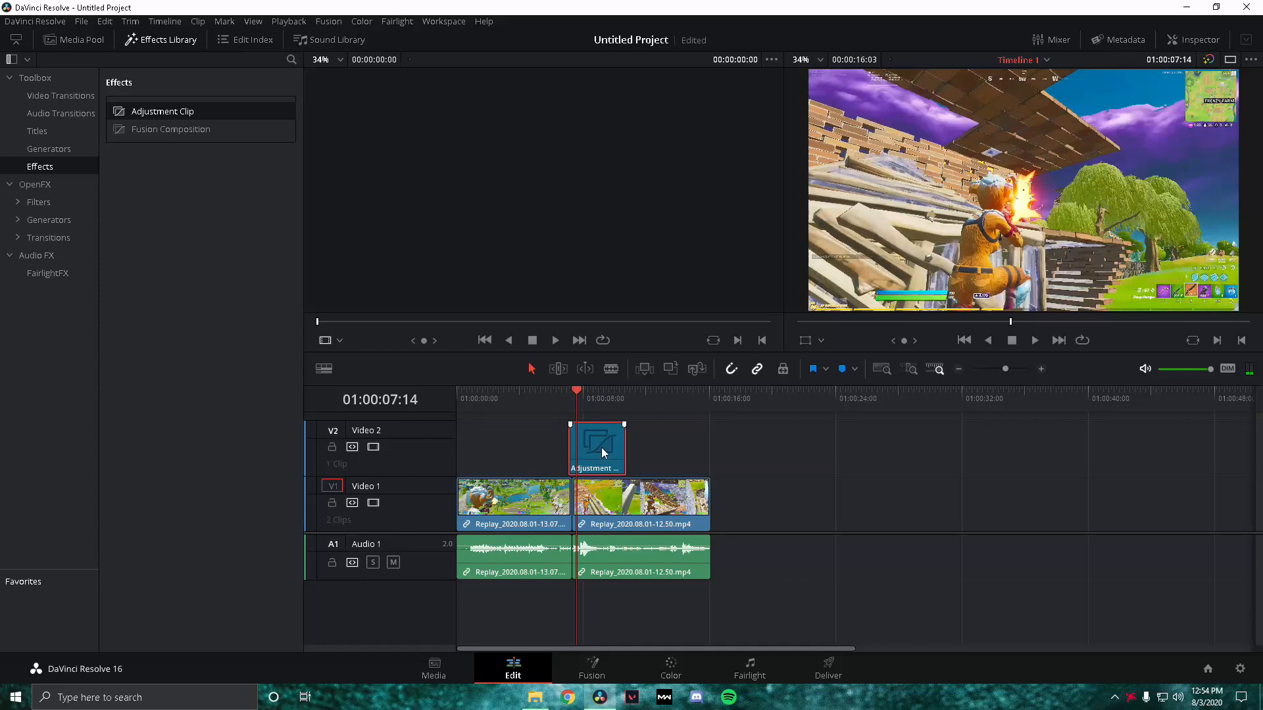
pyautogui.hotkey('ctrl', 'b')
pyautogui.press('Delete')
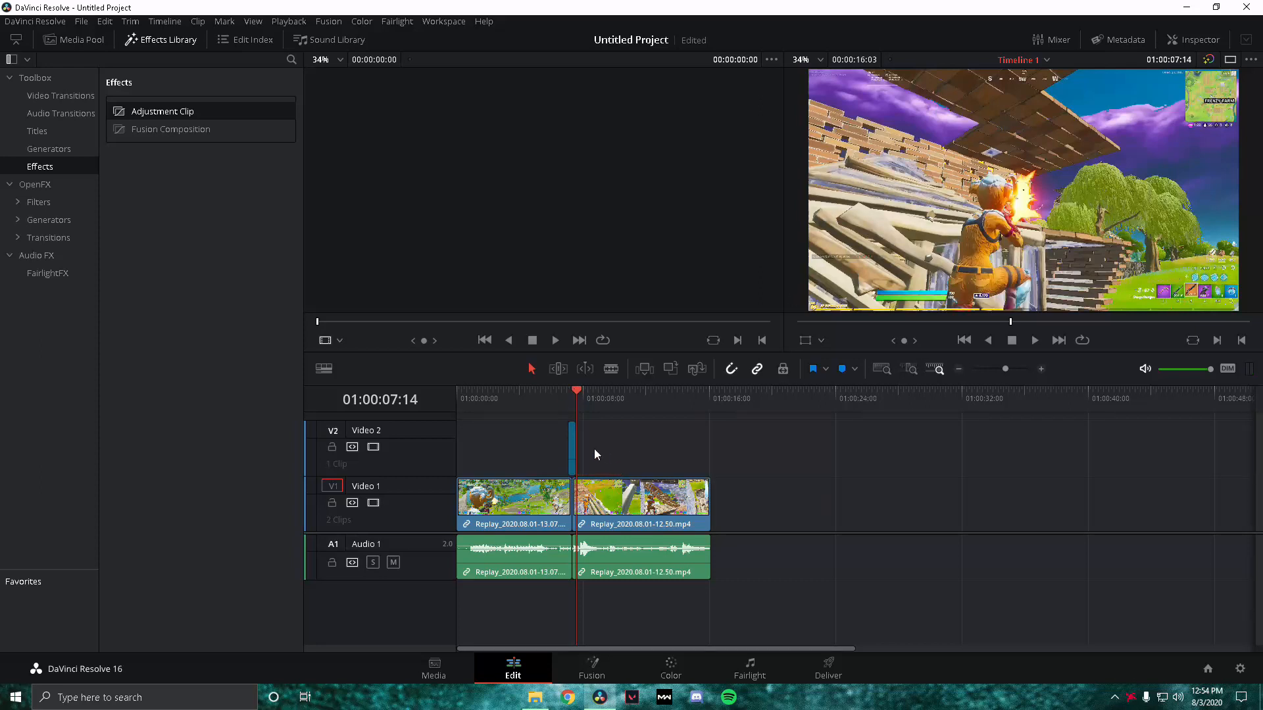
# Open the adjustment clip in Fusion with the playhead on the cut, and move its MediaIn1 and MediaOut1 nodes lower in the node graph.
pyautogui.click(570, 393)
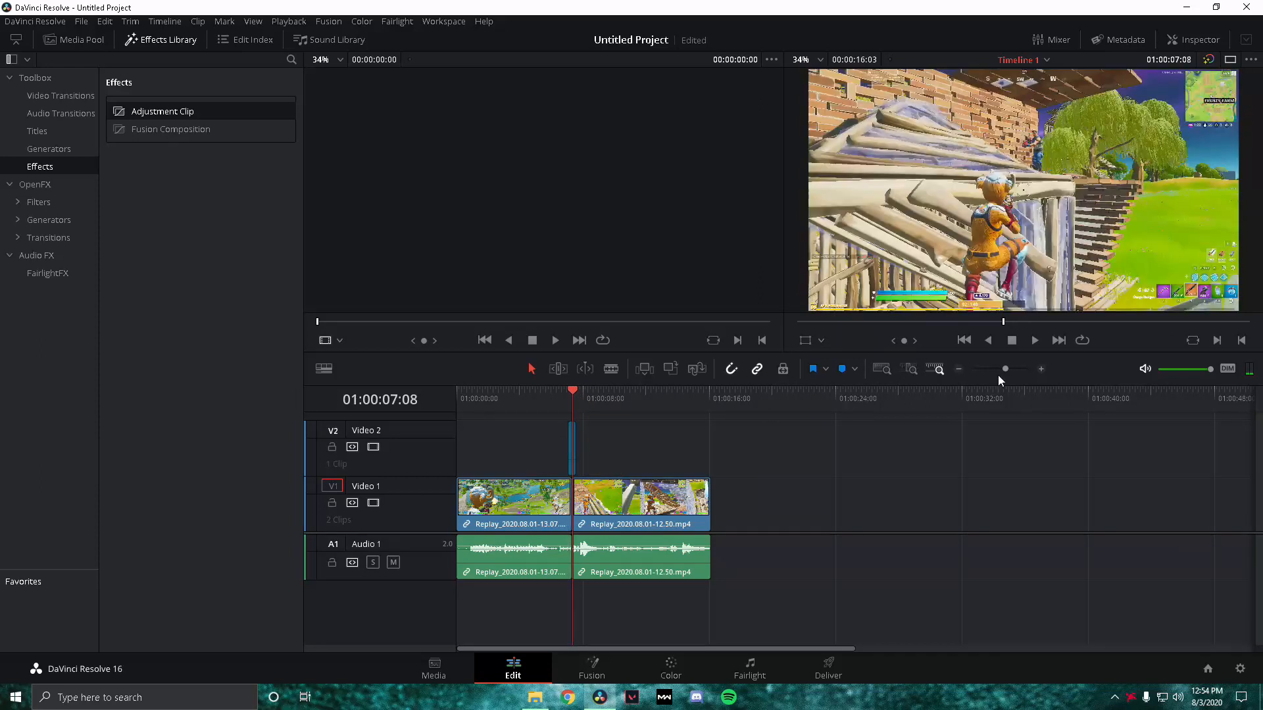
pyautogui.click(1012, 370)
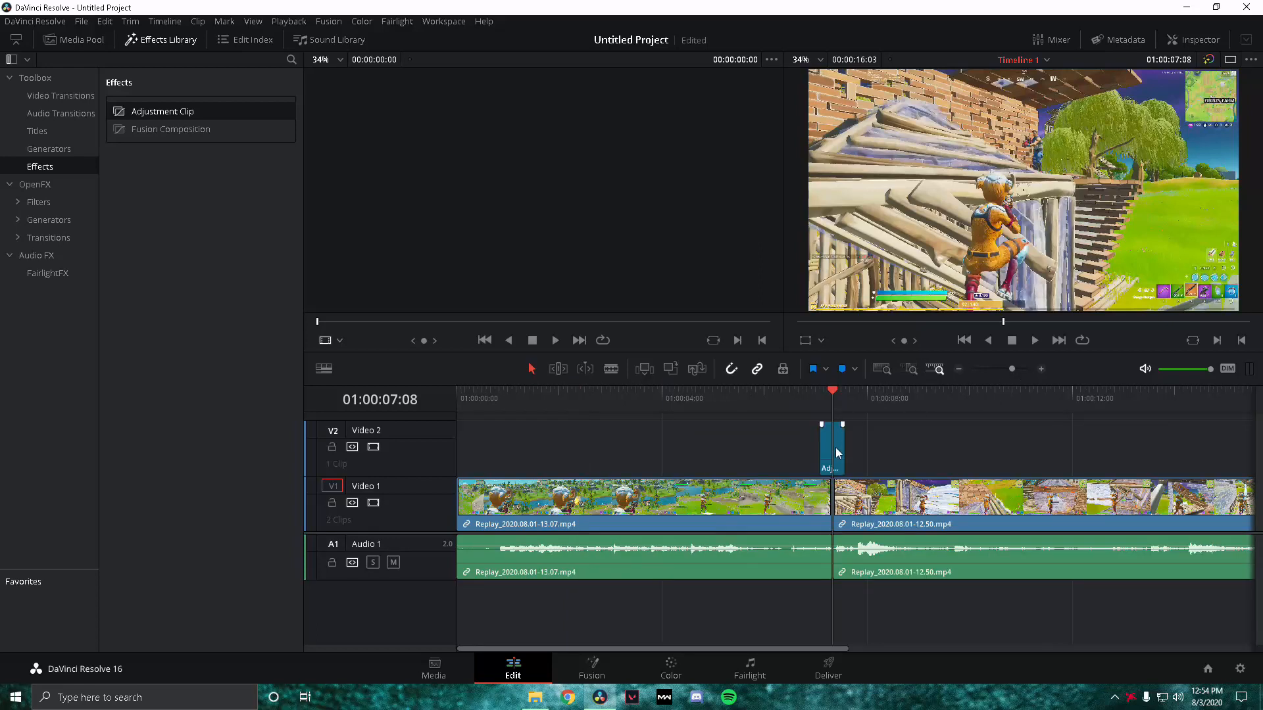
pyautogui.click(589, 666)
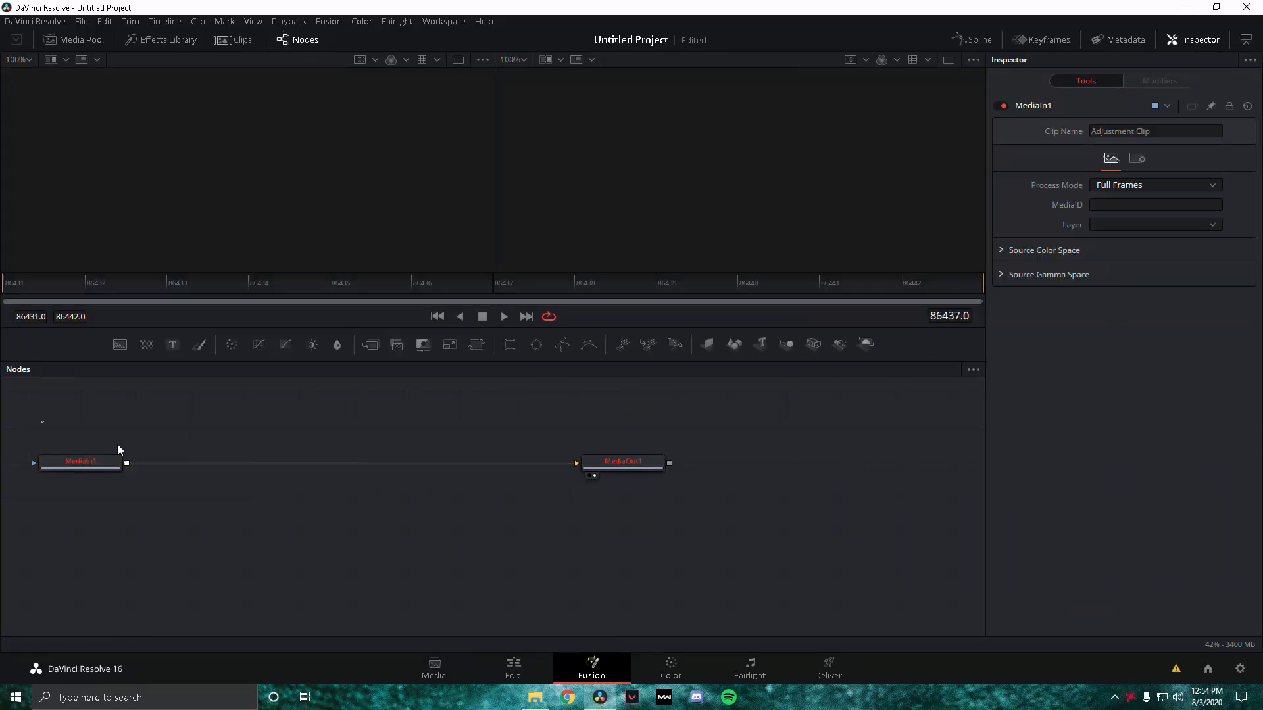
pyautogui.moveTo(38, 421); pyautogui.dragTo(804, 571)
pyautogui.click(671, 477)
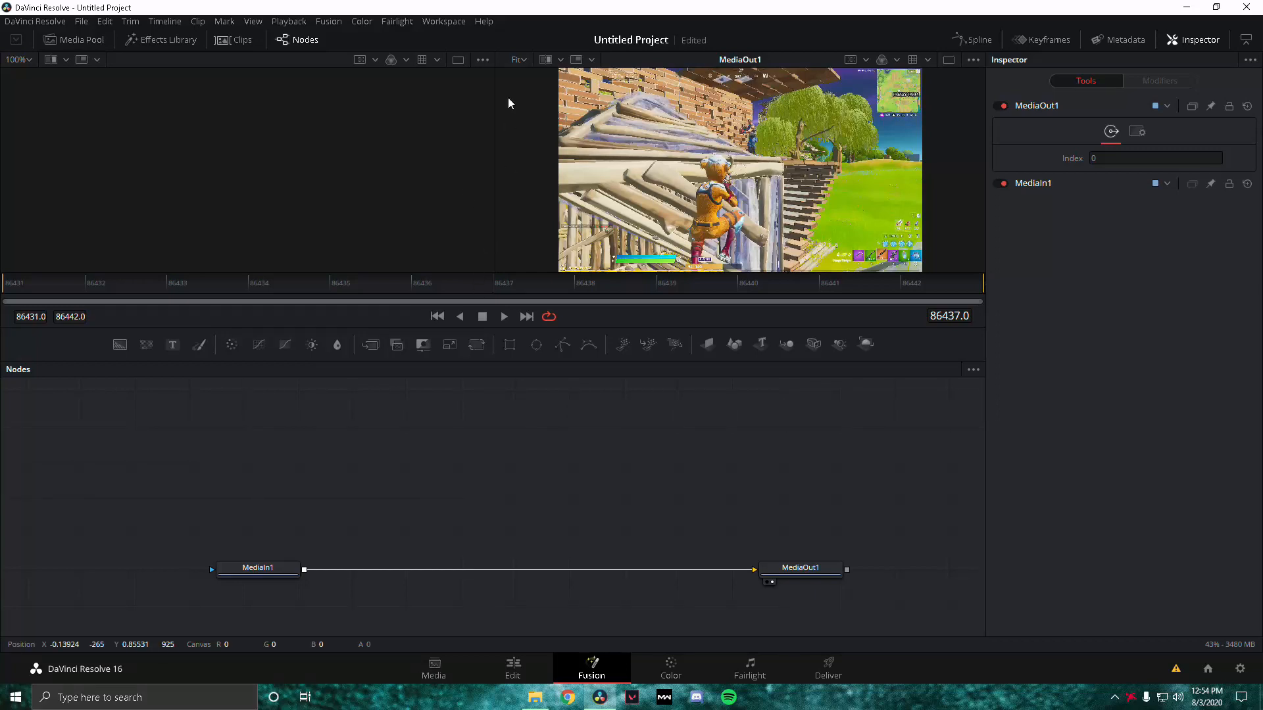
# Add a Transform node and insert it on the connection between MediaIn1 and MediaOut1.
pyautogui.hotkey('shift', 'space')
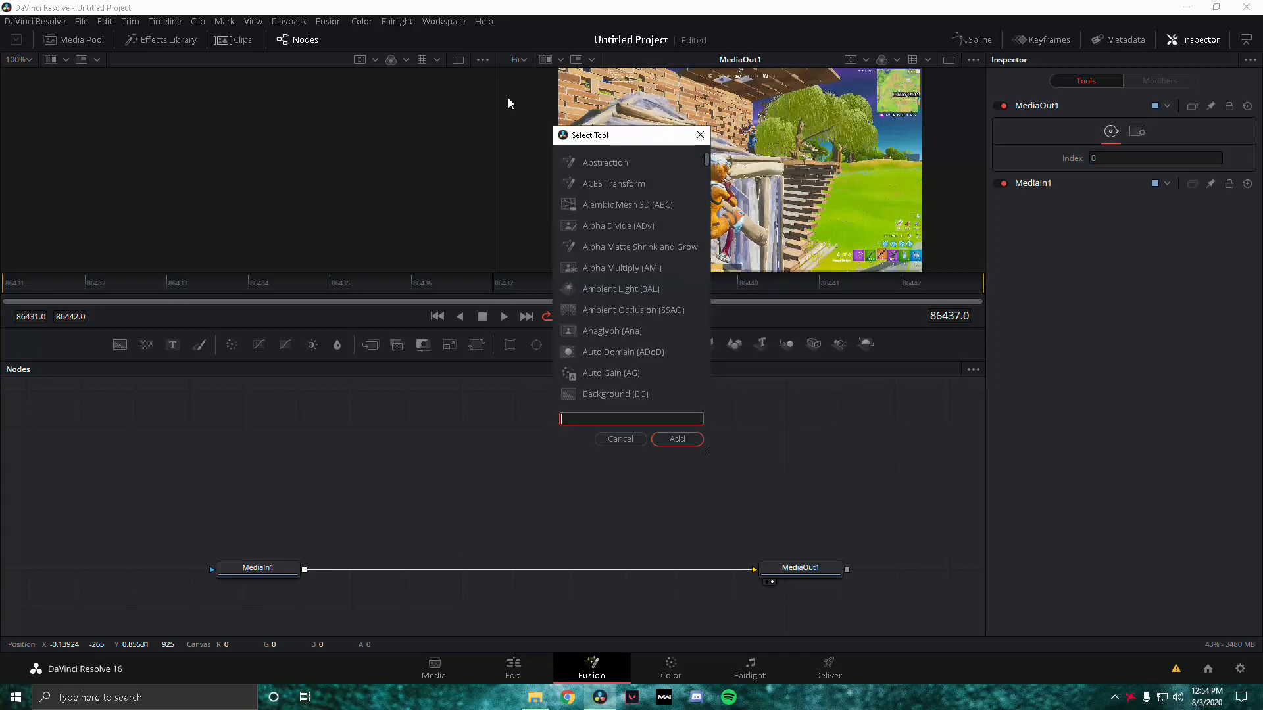
pyautogui.press('Escape')
pyautogui.hotkey('shift', 'space')
pyautogui.write('transform')
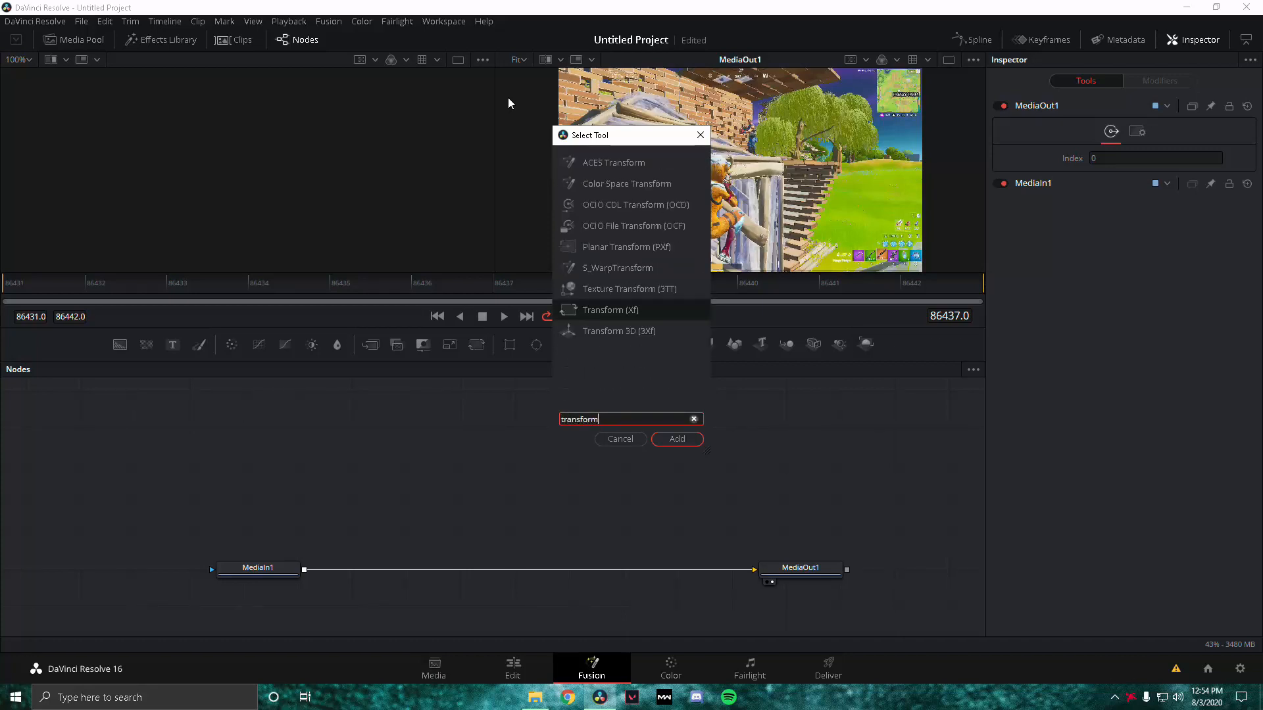
pyautogui.press('Return')
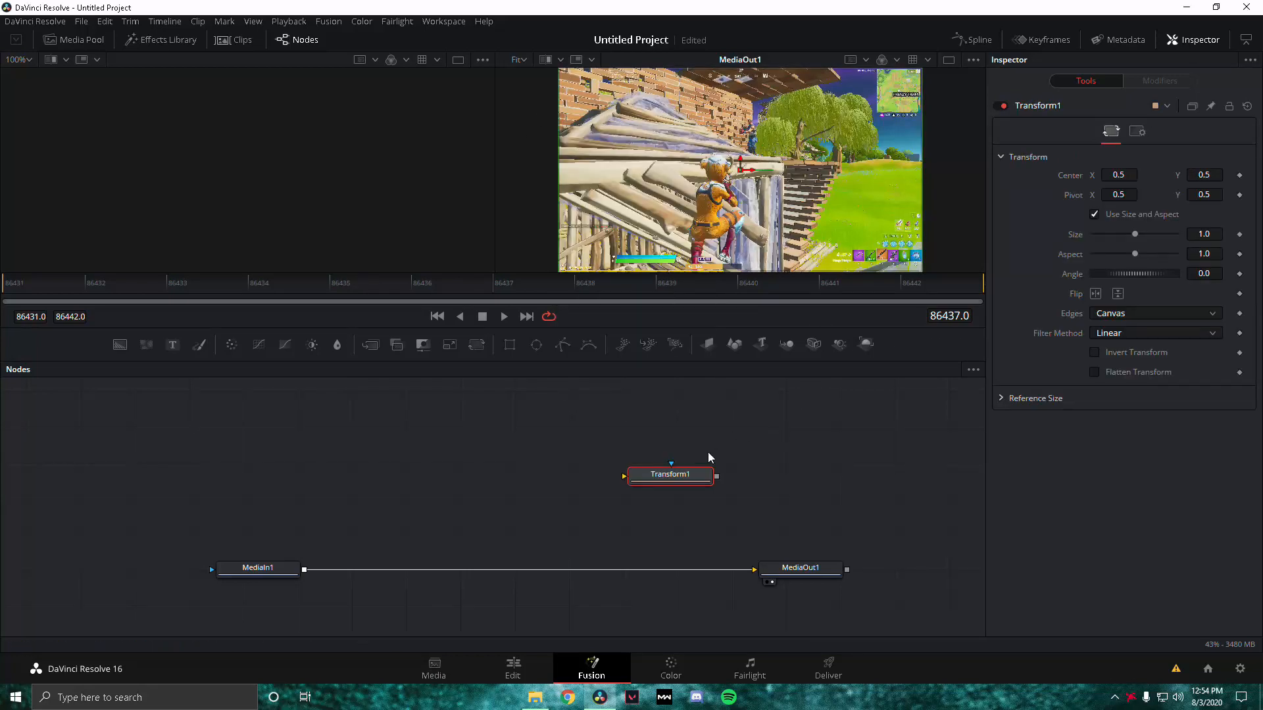
pyautogui.scroll(1, 578, 451)
pyautogui.moveTo(675, 487); pyautogui.dragTo(532, 585)
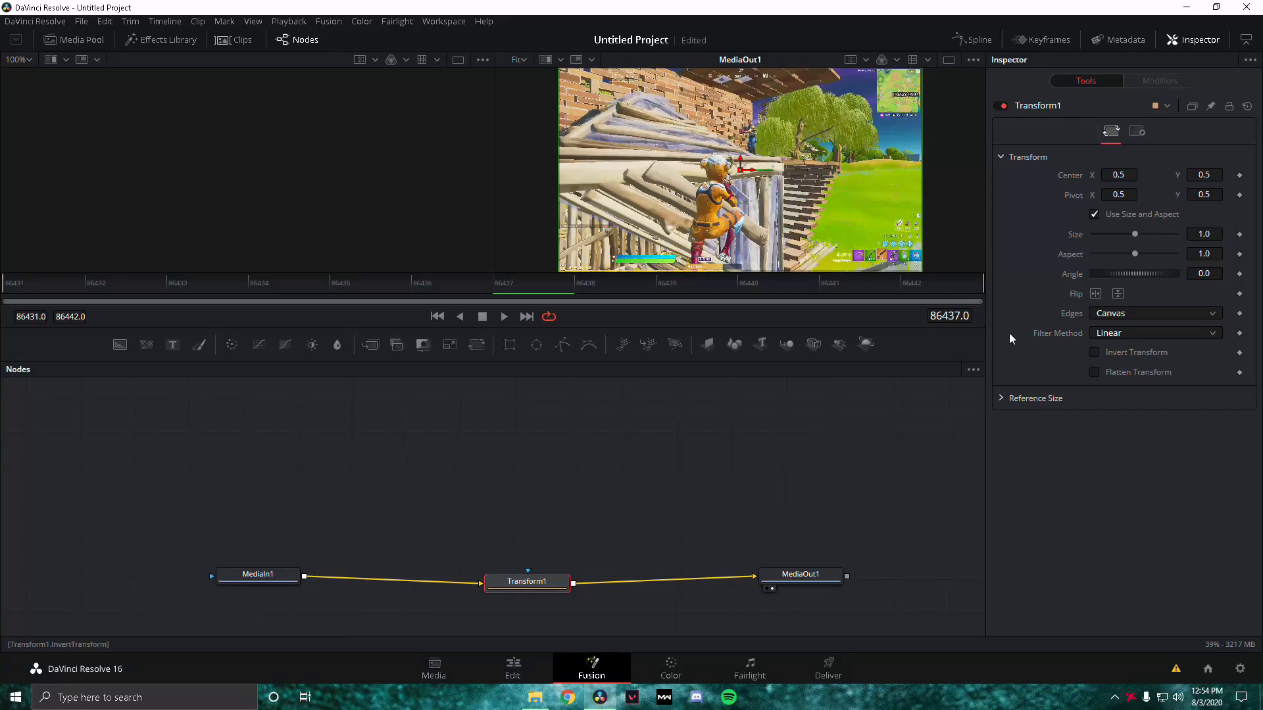
# Keyframe the Transform node's Center at its default 0.5, 0.5 on frames 86431, 86437 and 86443.
pyautogui.click(8, 288)
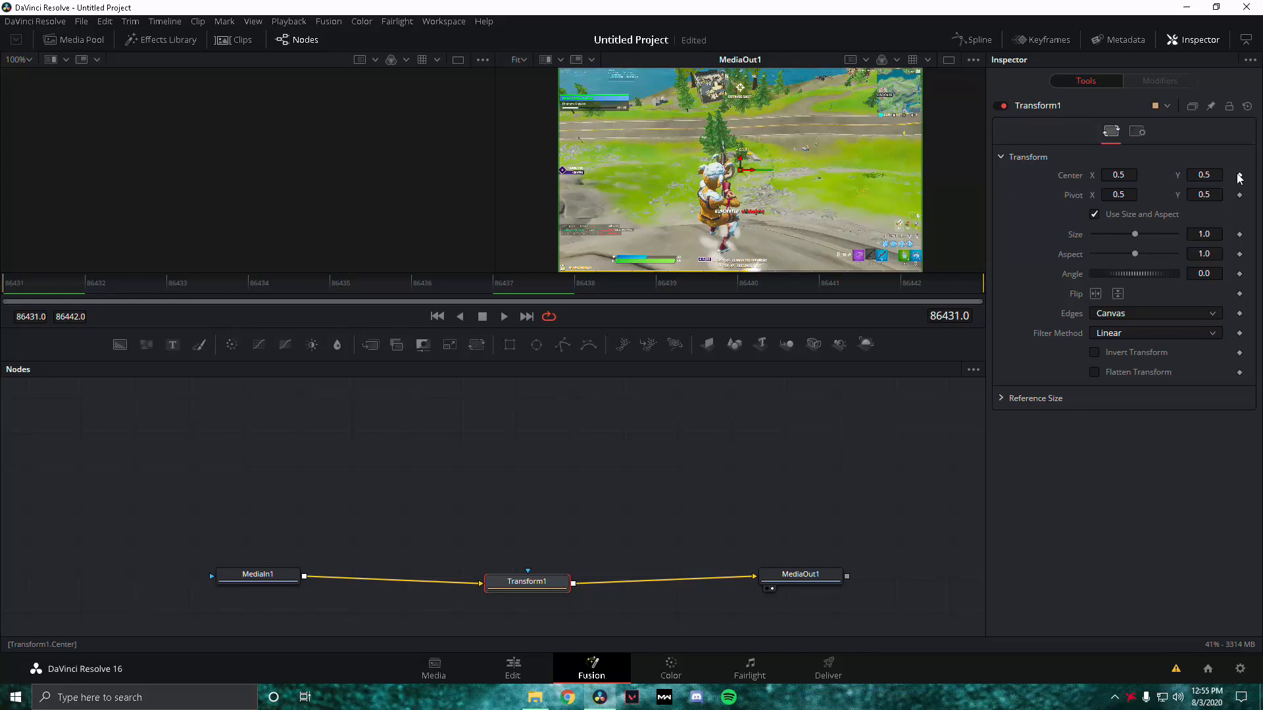
pyautogui.click(1239, 176)
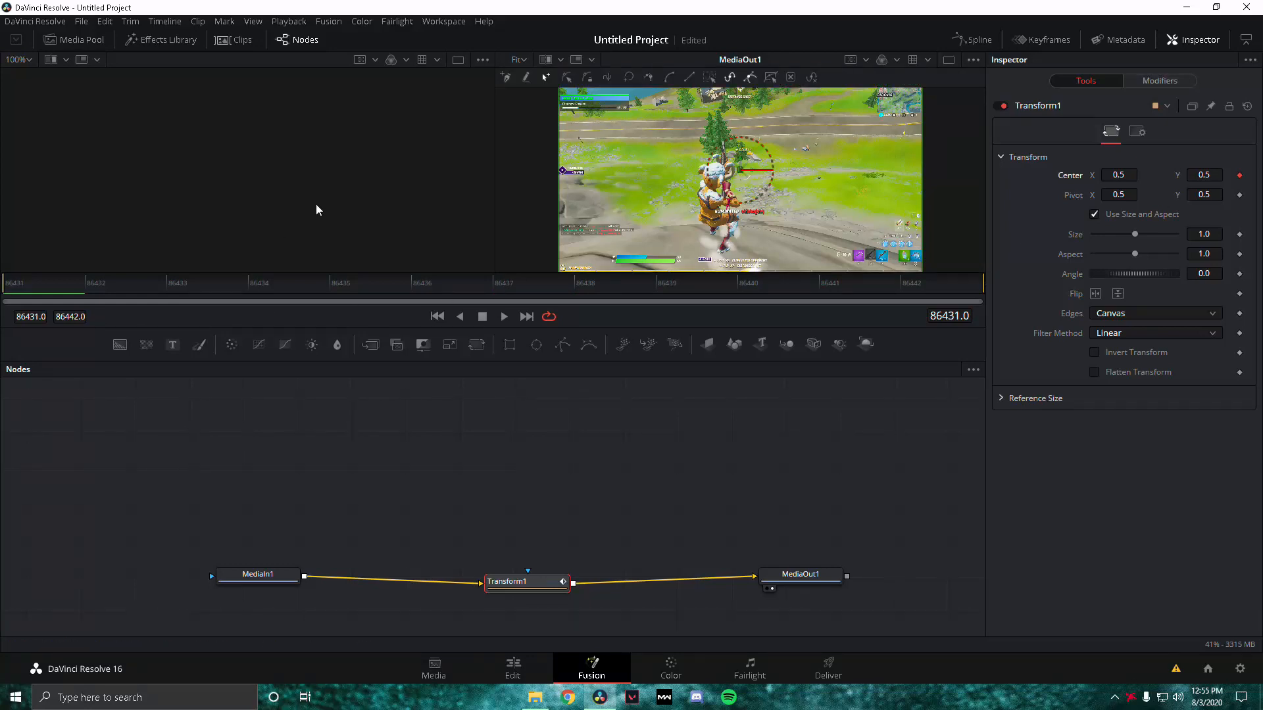
pyautogui.press('space')
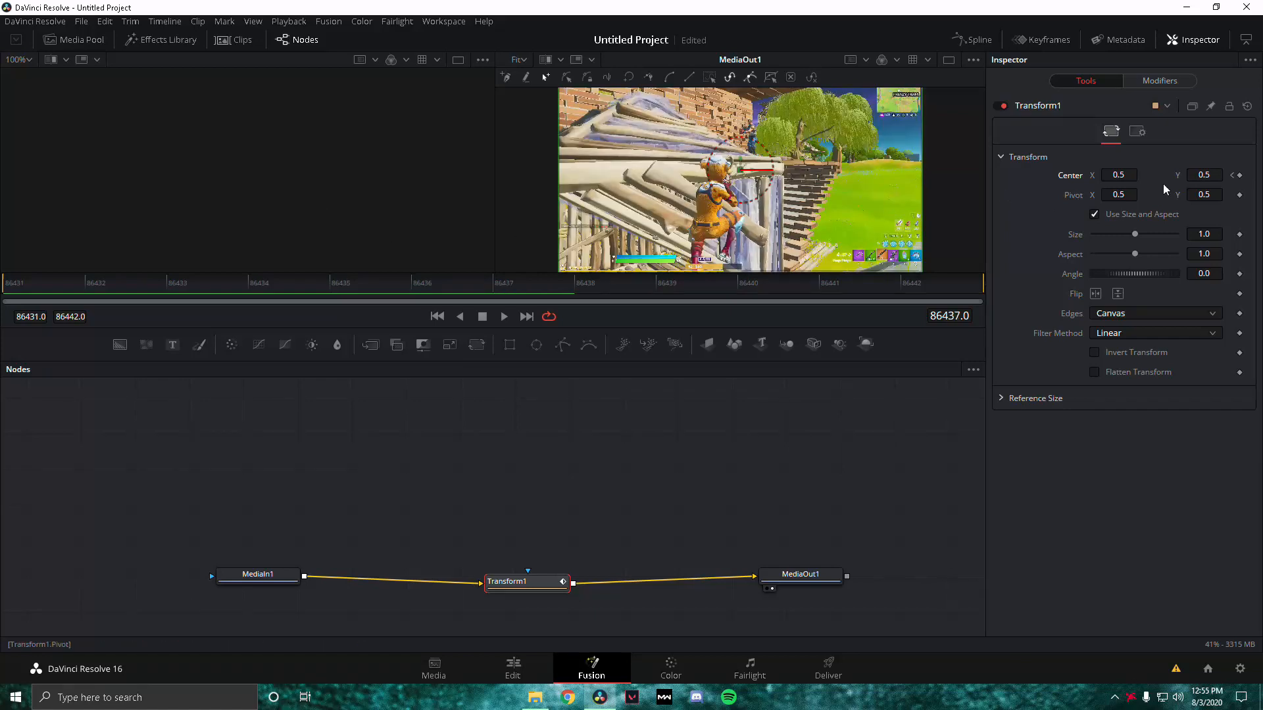
pyautogui.click(1239, 176)
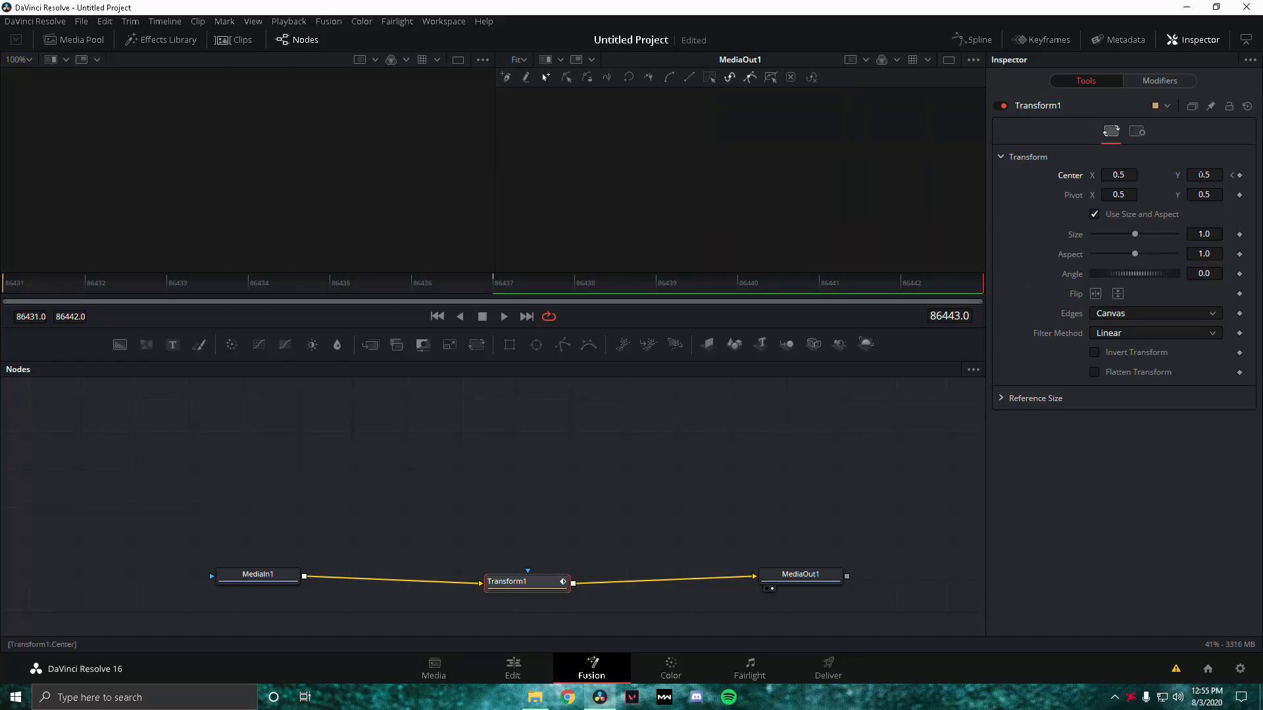
pyautogui.click(1239, 176)
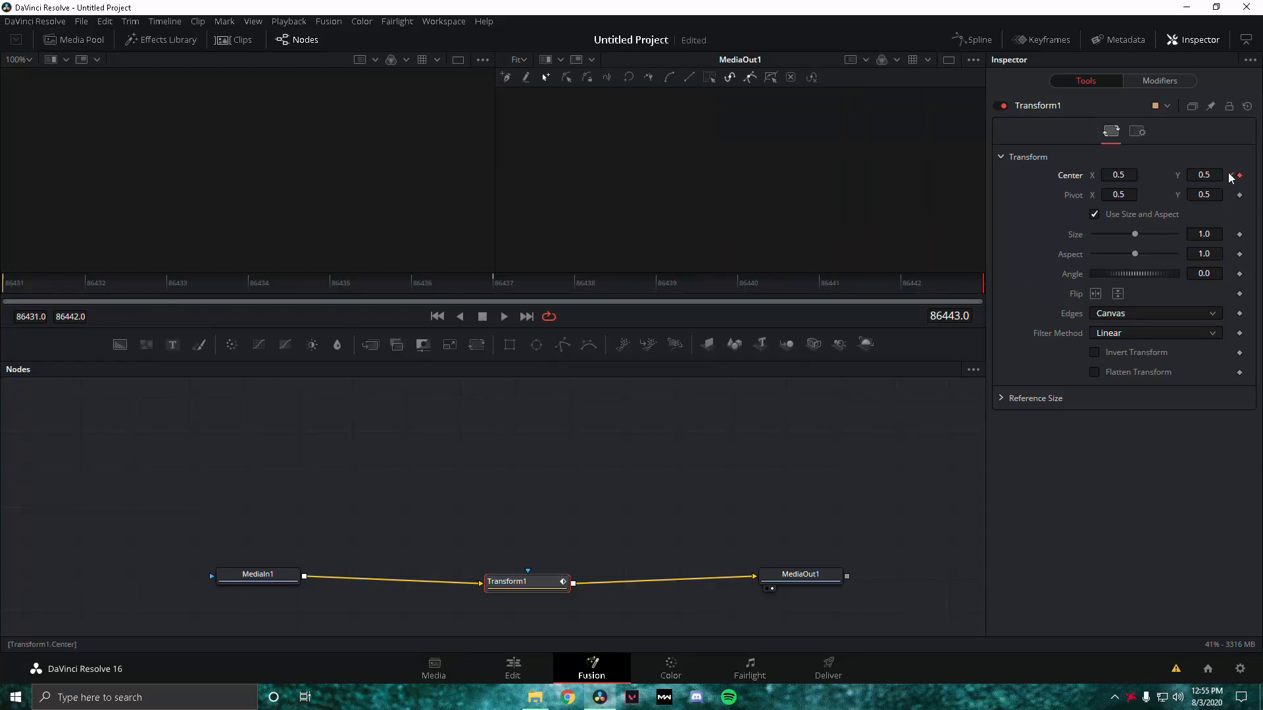
# Set the Center X of the middle keyframe, at frame 86437, to -0.5.
pyautogui.click(1230, 175)
pyautogui.click(1231, 176)
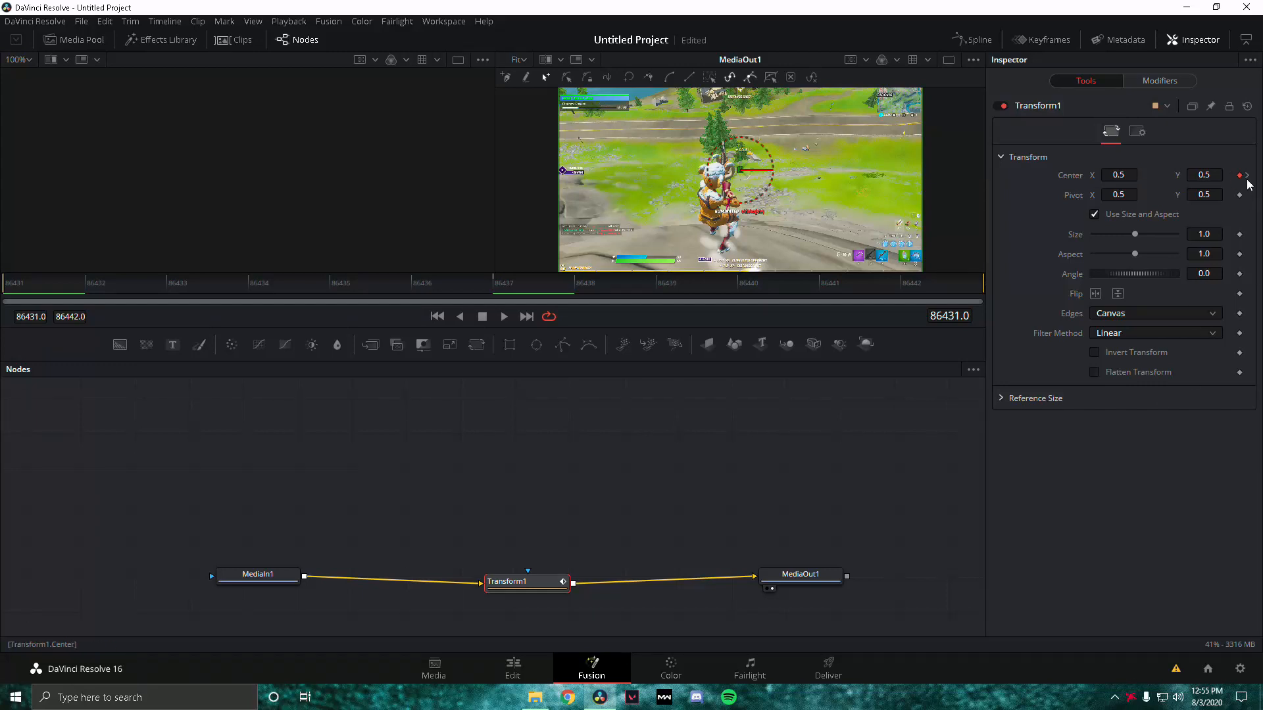
pyautogui.click(1247, 175)
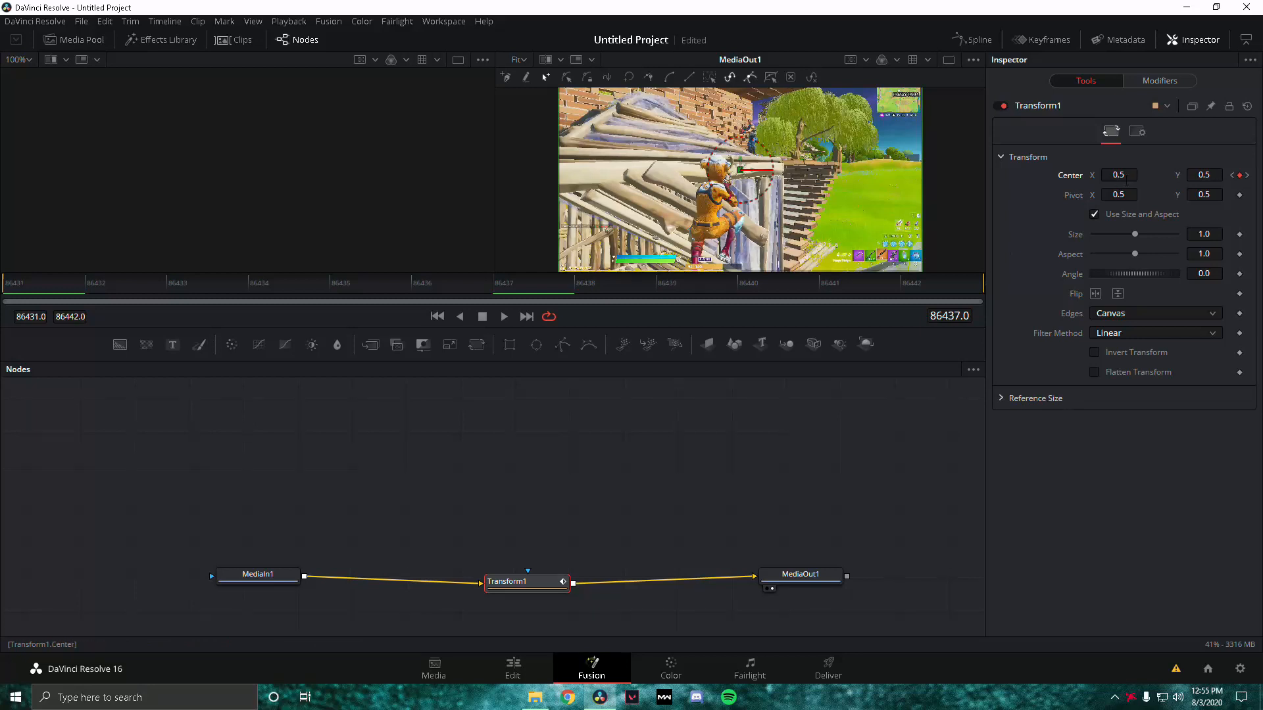
pyautogui.click(1132, 175)
pyautogui.write('-0.5')
pyautogui.press('Return')
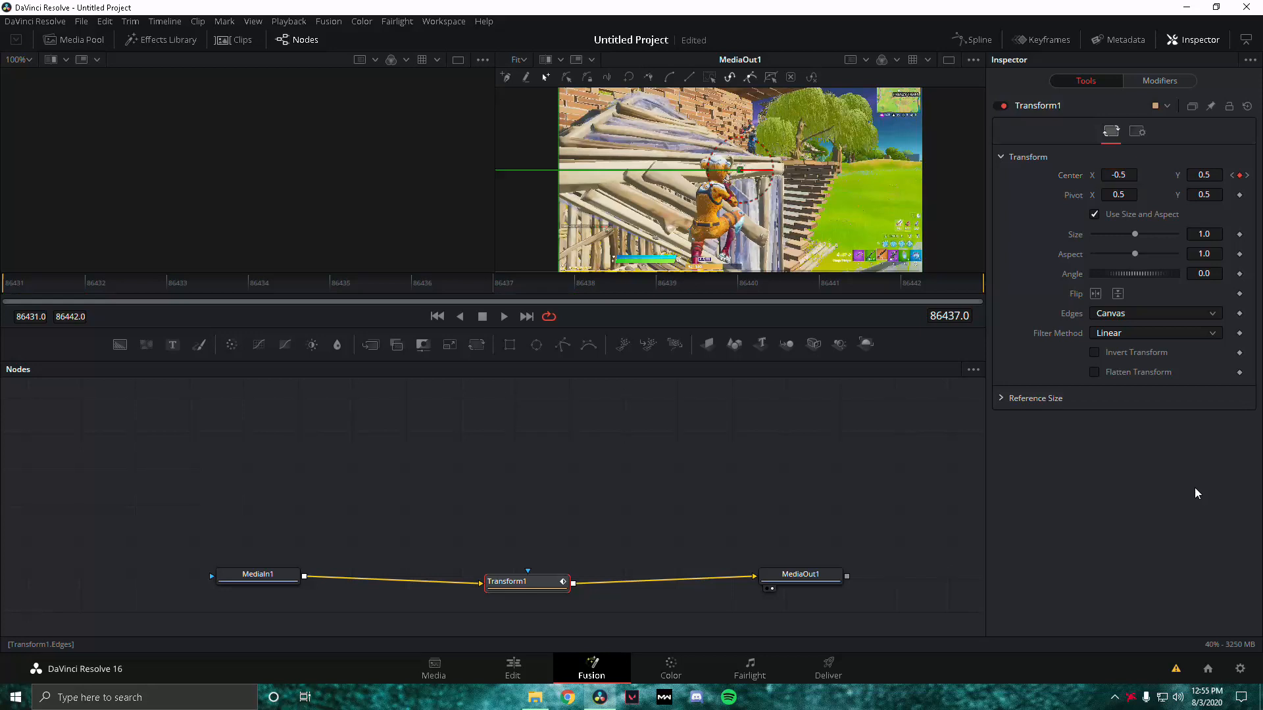
# Set the Center X of the last keyframe, at frame 86443, to -1.5.
pyautogui.click(1247, 176)
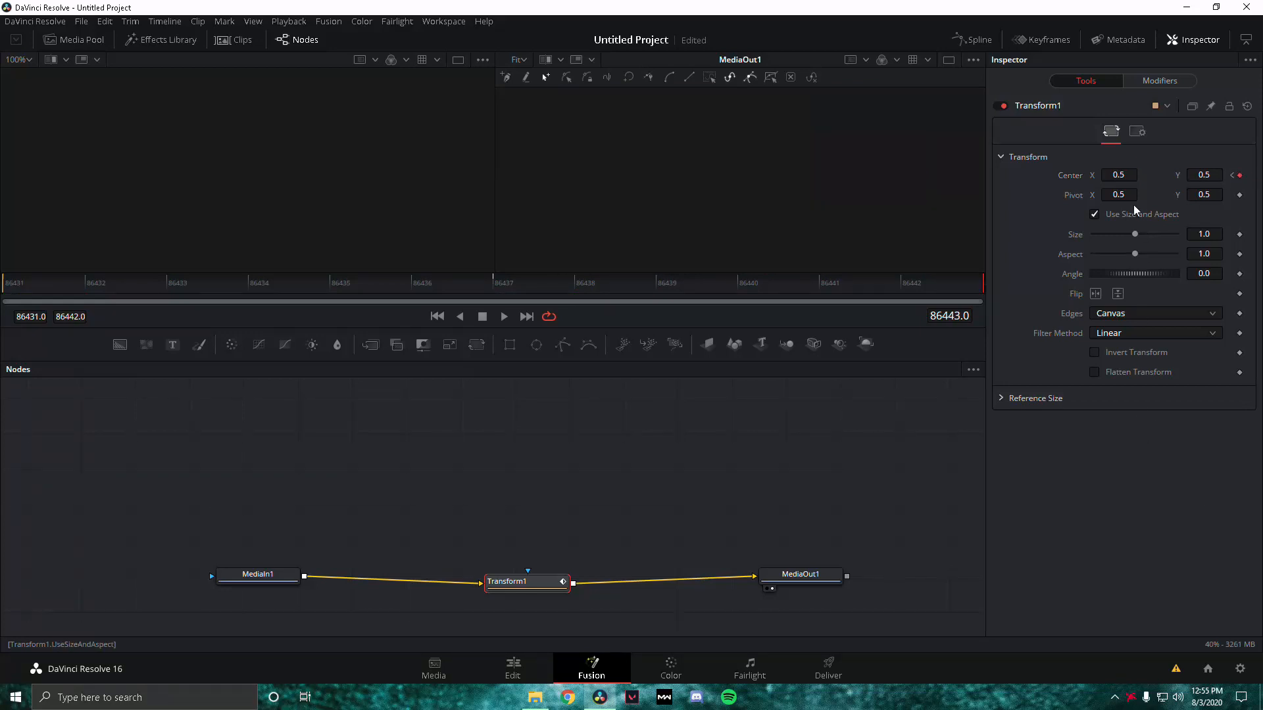
pyautogui.click(1125, 175)
pyautogui.write('-1.5')
pyautogui.press('Tab')
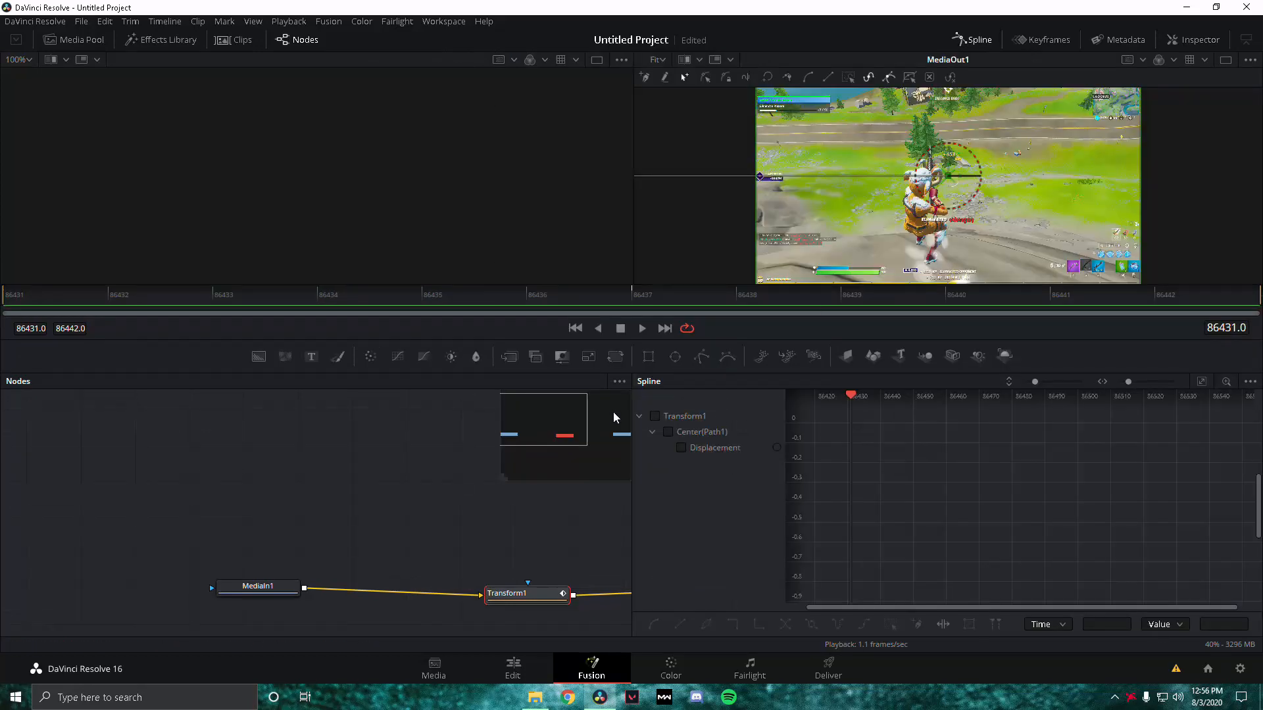
# Display Transform1's Displacement curve in the spline editor and smooth all three of its keyframes.
pyautogui.click(656, 419)
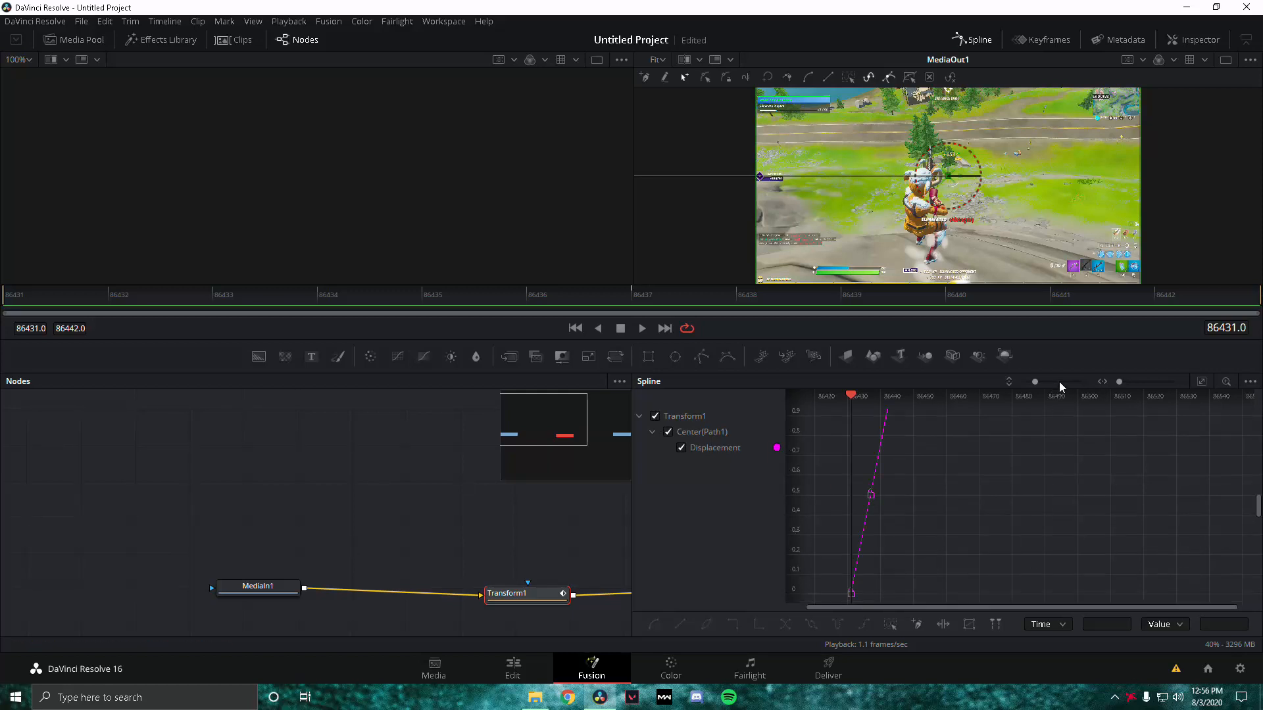
pyautogui.moveTo(1035, 382); pyautogui.dragTo(1026, 382)
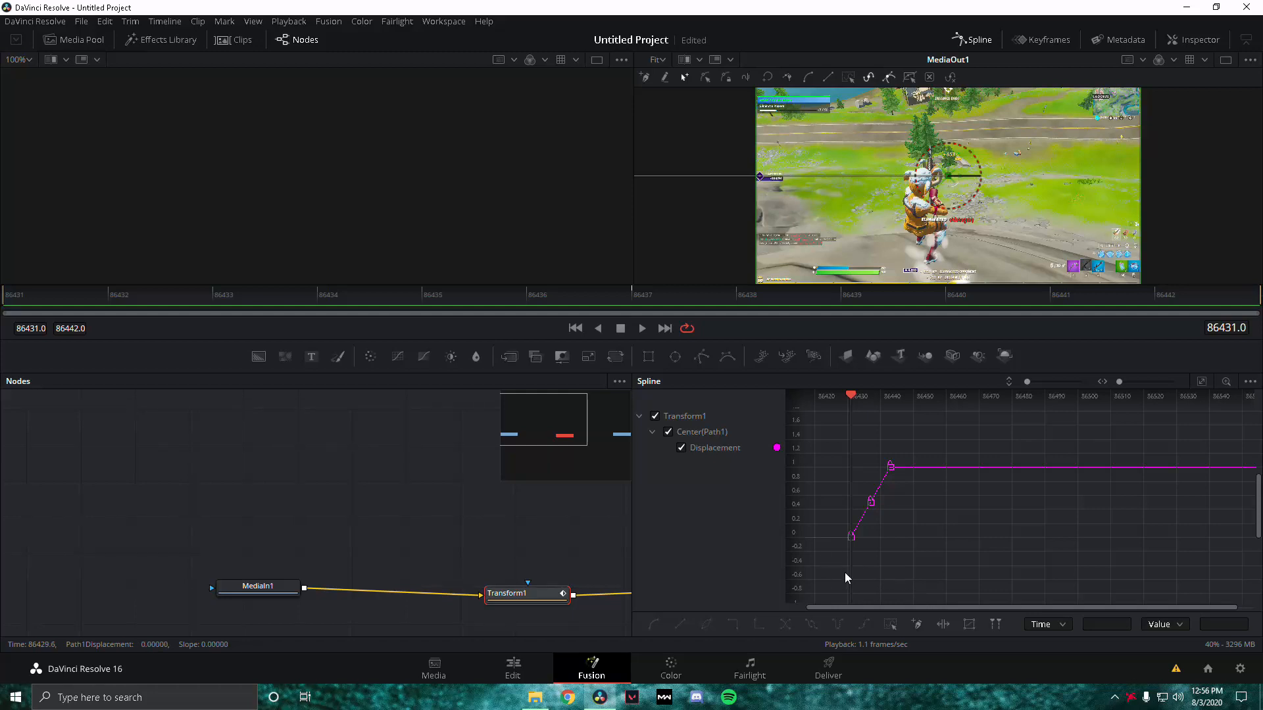
pyautogui.moveTo(863, 537); pyautogui.dragTo(935, 421)
pyautogui.hotkey('shift', 's')
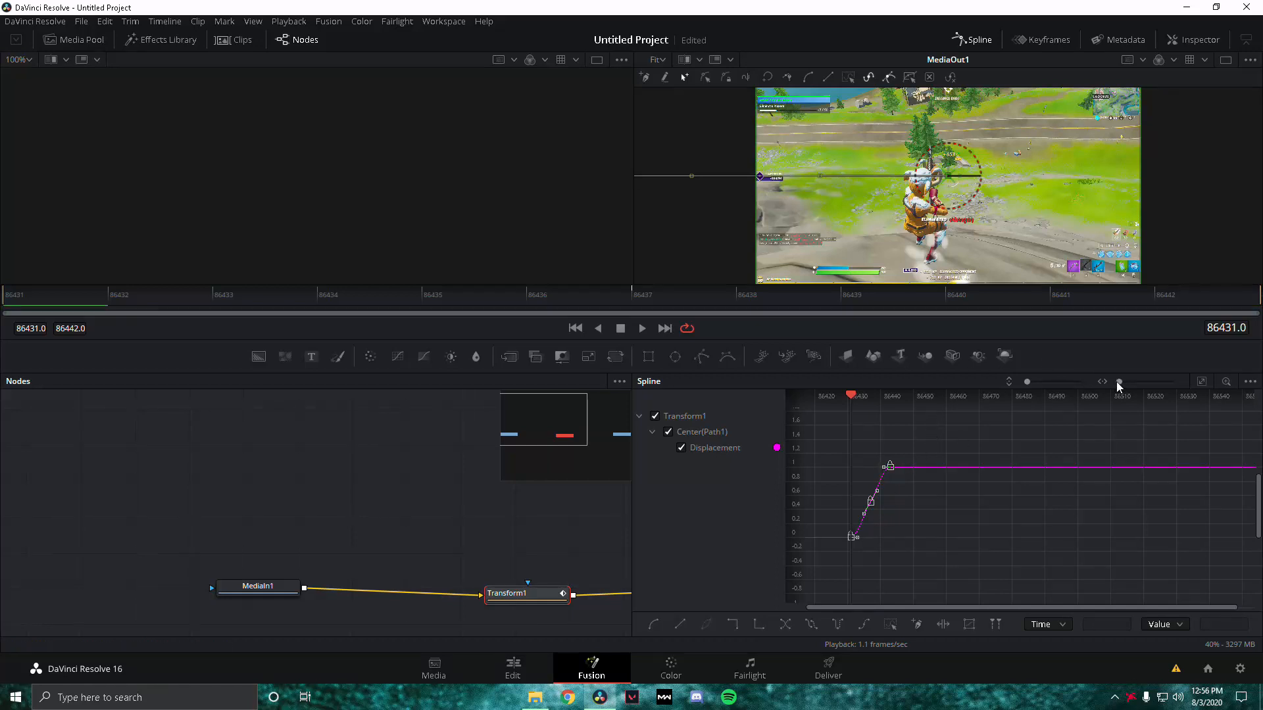
# Reshape the Displacement curve's handles into an S-curve that is vertical at the middle keyframe and eases at both ends.
pyautogui.moveTo(1118, 382); pyautogui.dragTo(1117, 385)
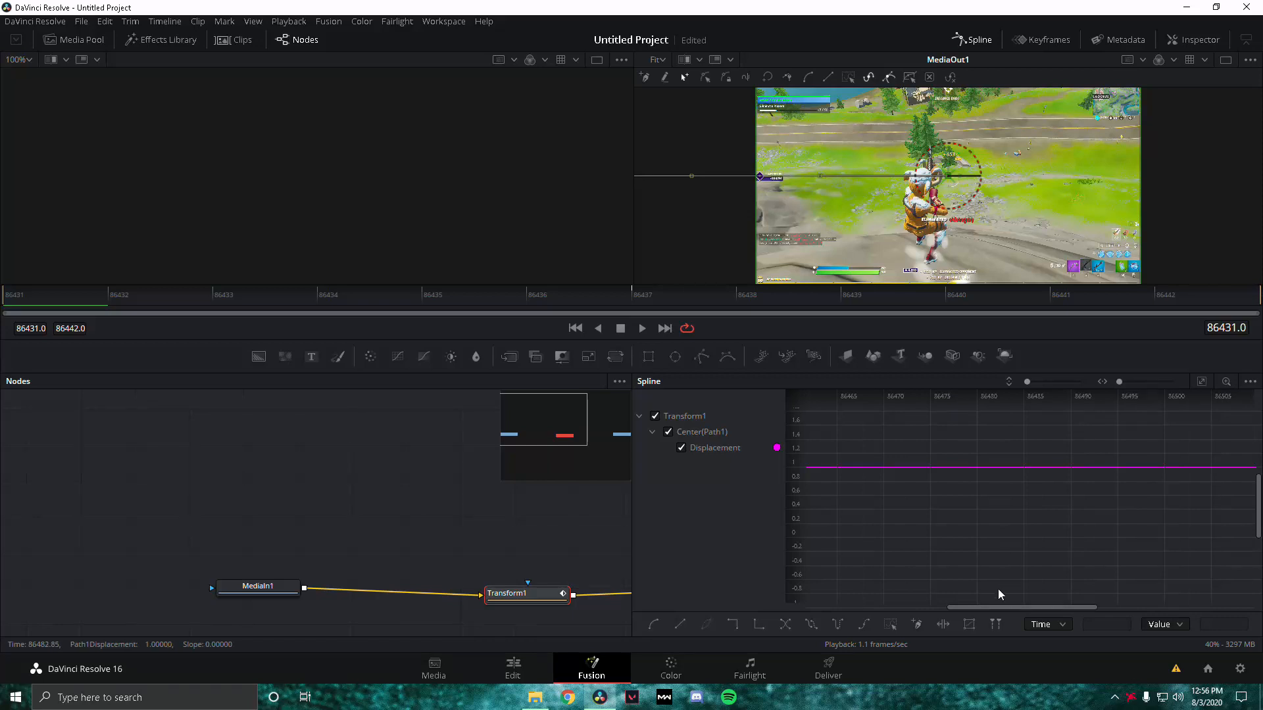
pyautogui.moveTo(969, 609); pyautogui.dragTo(835, 608)
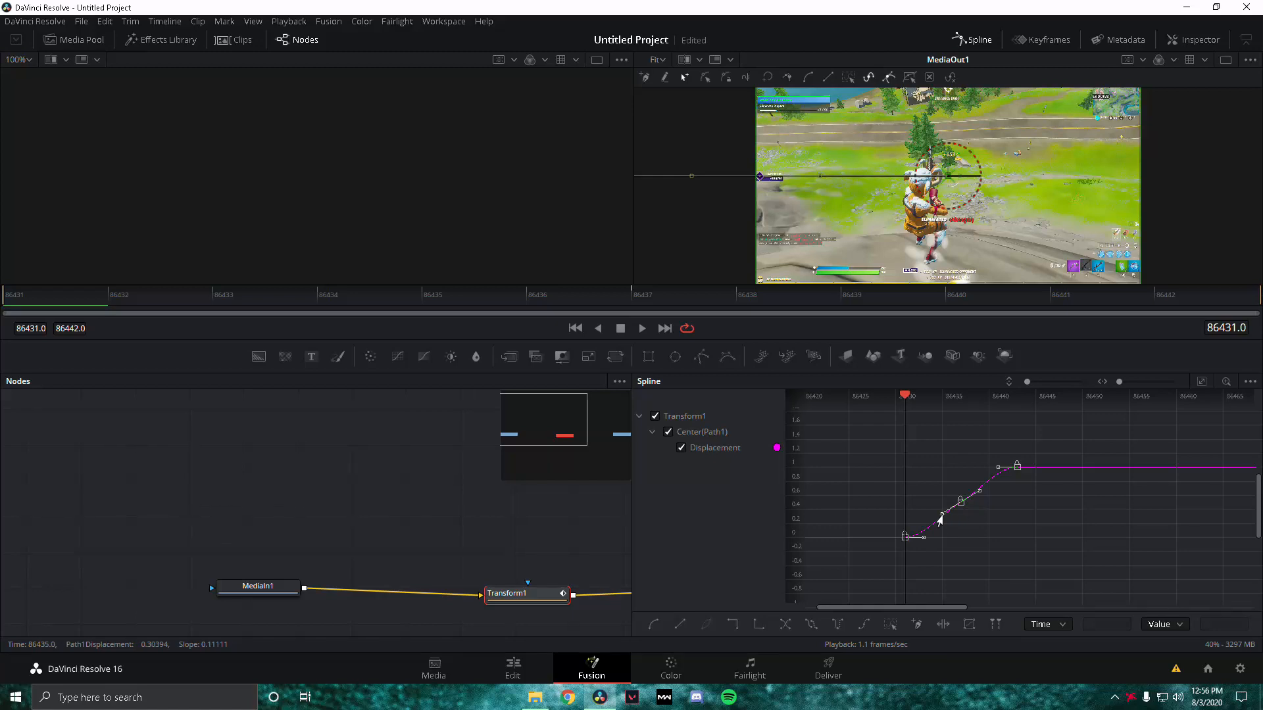
pyautogui.moveTo(941, 515); pyautogui.dragTo(959, 530)
pyautogui.moveTo(993, 472); pyautogui.dragTo(980, 468)
pyautogui.moveTo(924, 537); pyautogui.dragTo(944, 541)
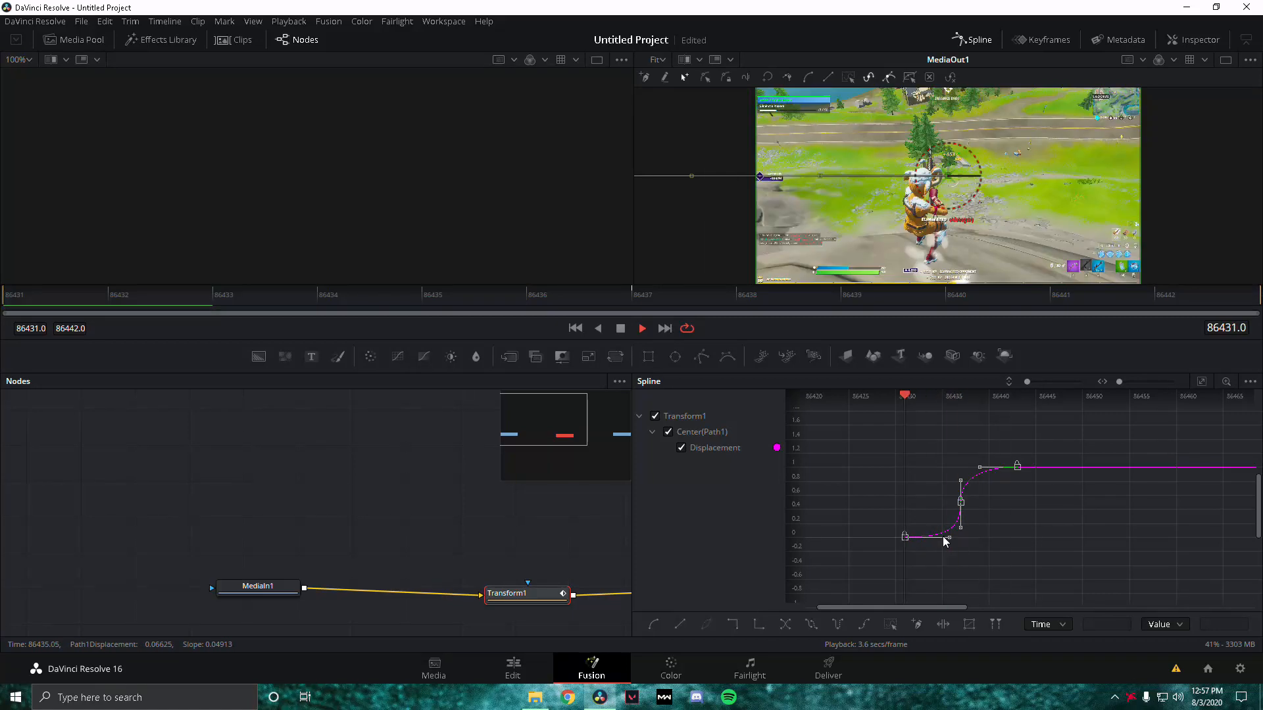
# Play back the composition from frame 86431 to check the eased movement.
pyautogui.press('space')
pyautogui.moveTo(958, 395); pyautogui.dragTo(909, 421)
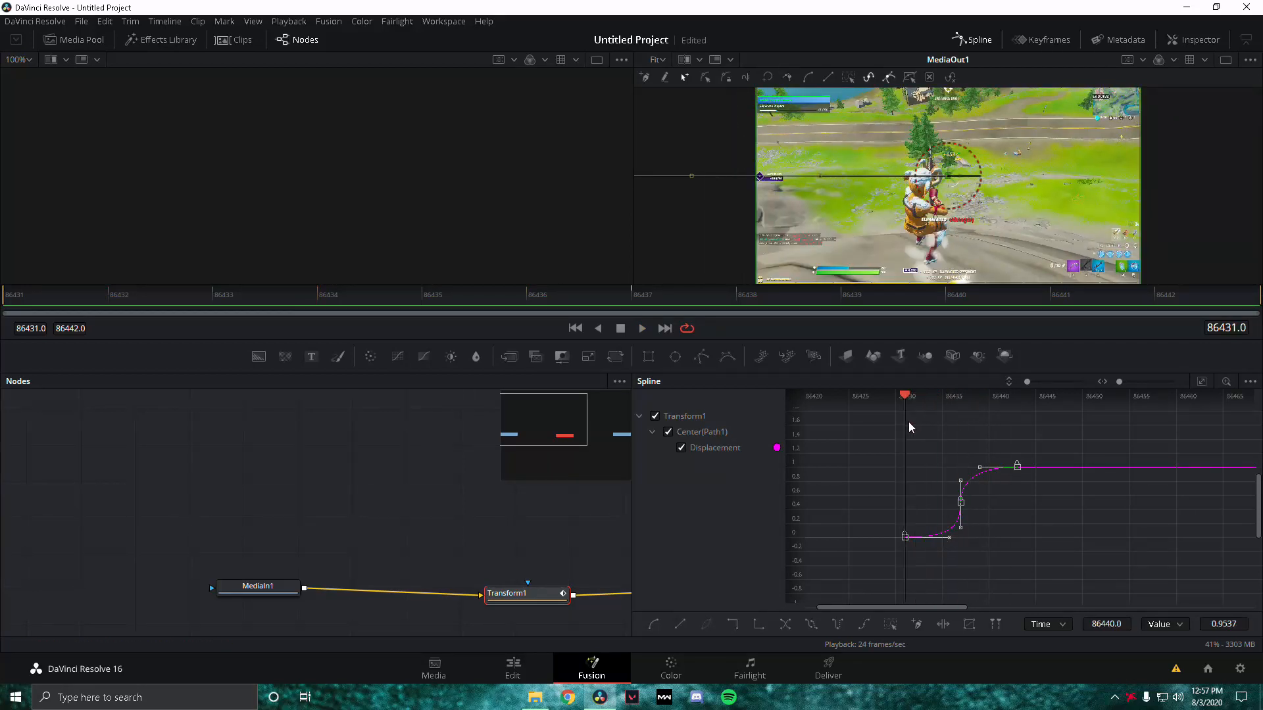
pyautogui.press('space')
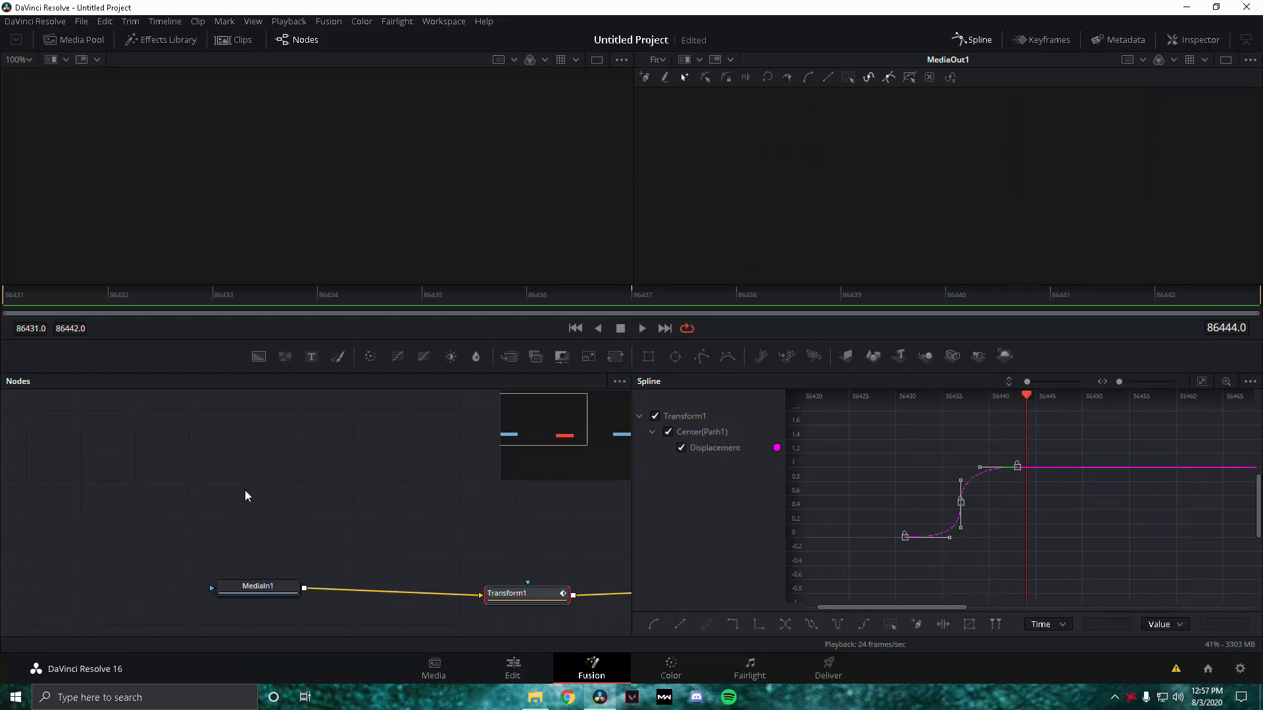
# Add a Directional Blur node, using the plain Directional Blur entry rather than the DrBl or BCC version.
pyautogui.moveTo(246, 496); pyautogui.dragTo(109, 455)
pyautogui.click(321, 481)
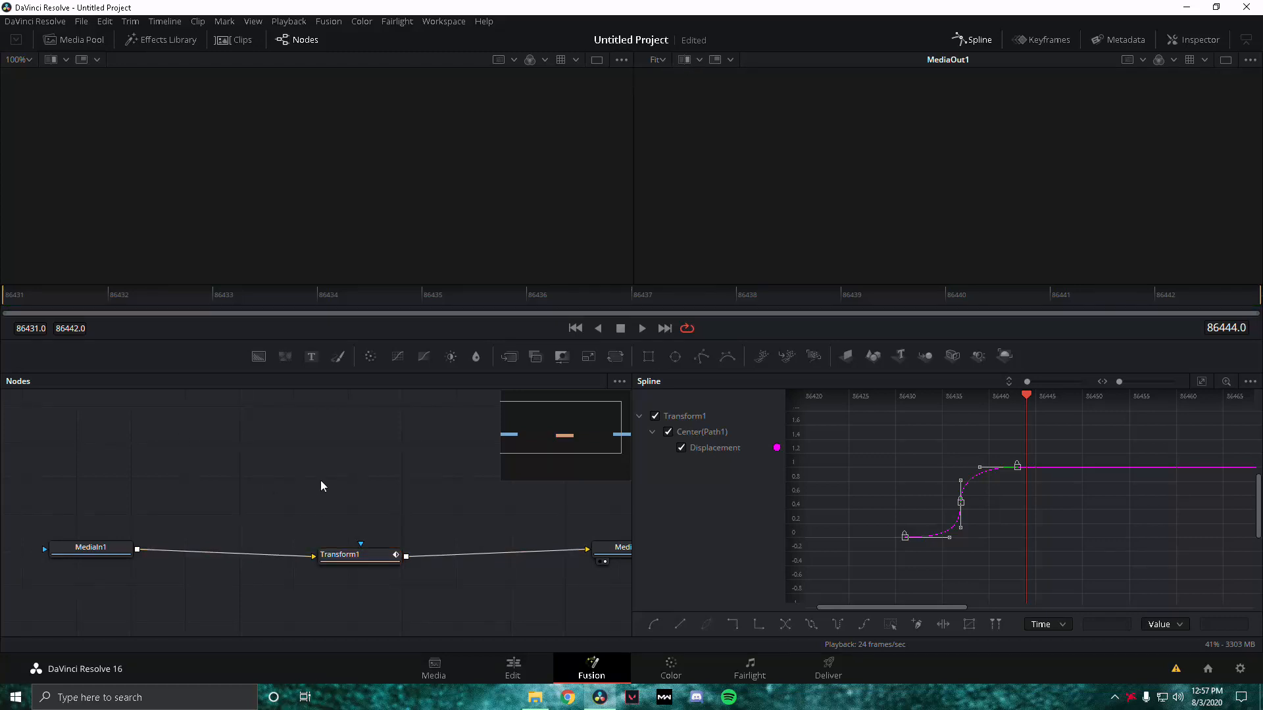
pyautogui.hotkey('shift', 'space')
pyautogui.write('transform')
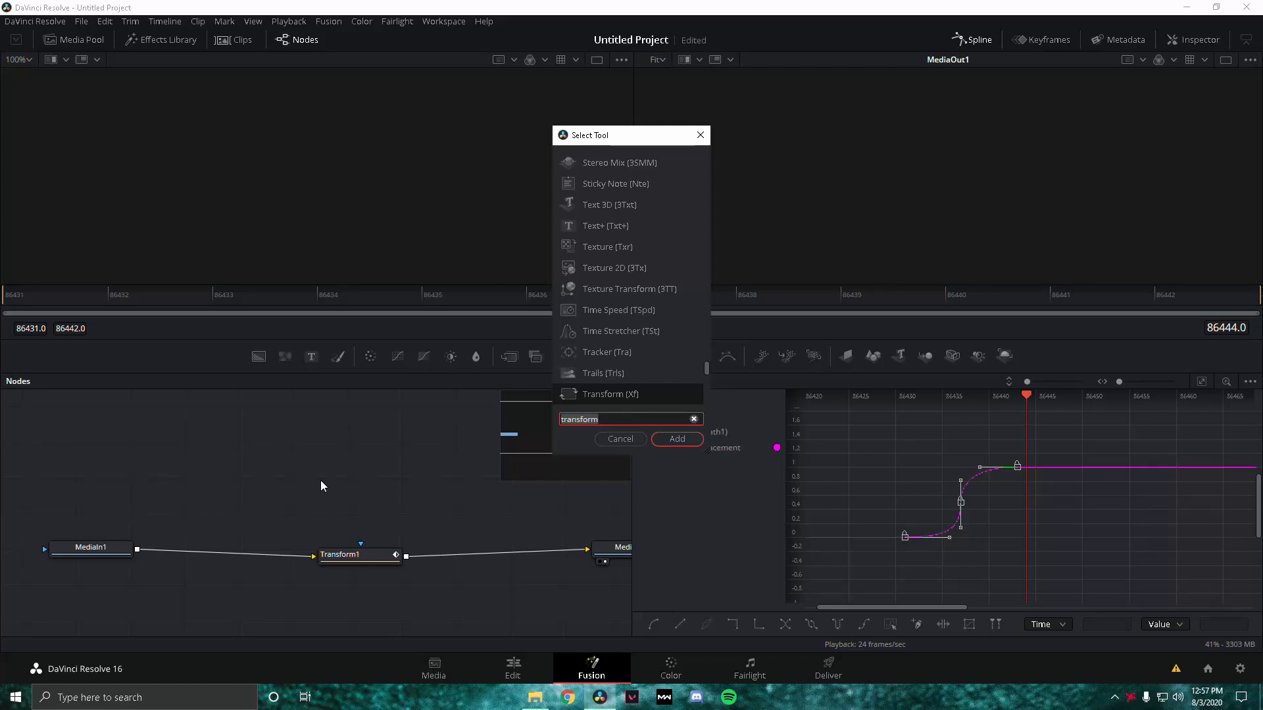
pyautogui.write('directioan')
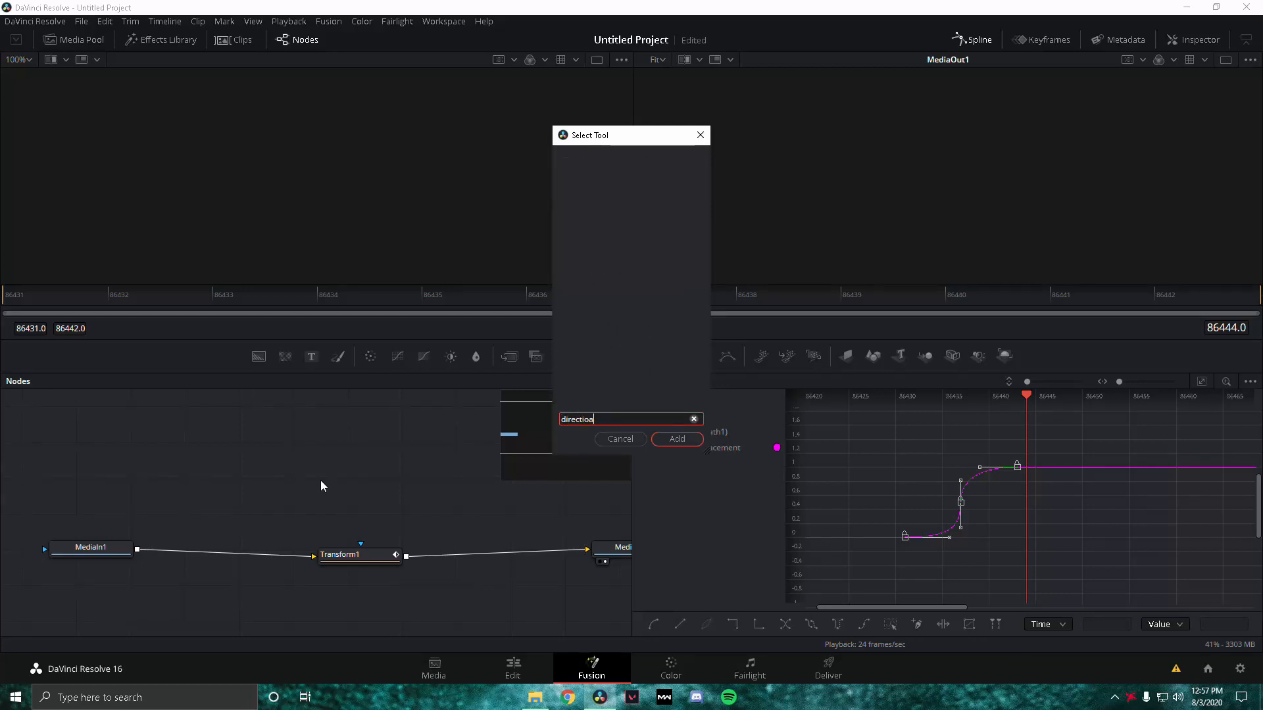
pyautogui.press('BackSpace')
pyautogui.press('BackSpace')
pyautogui.press('BackSpace')
pyautogui.press('BackSpace')
pyautogui.write('tionalblur')
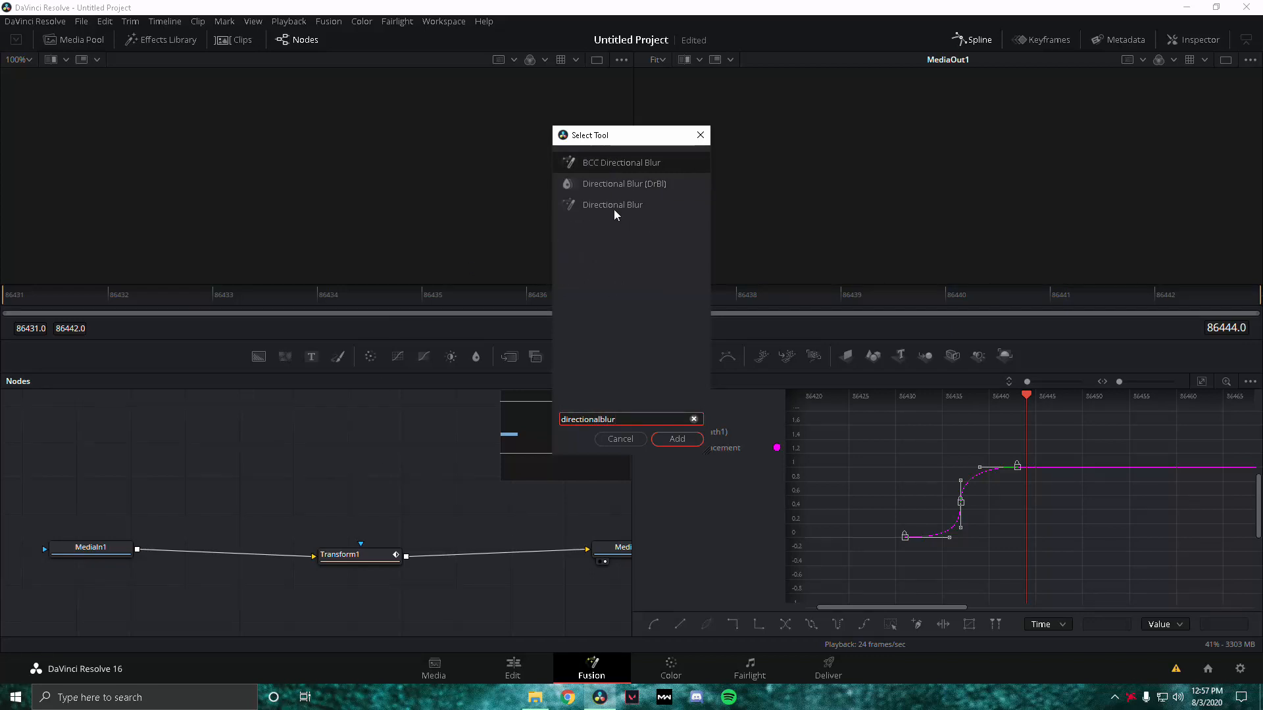
pyautogui.click(614, 211)
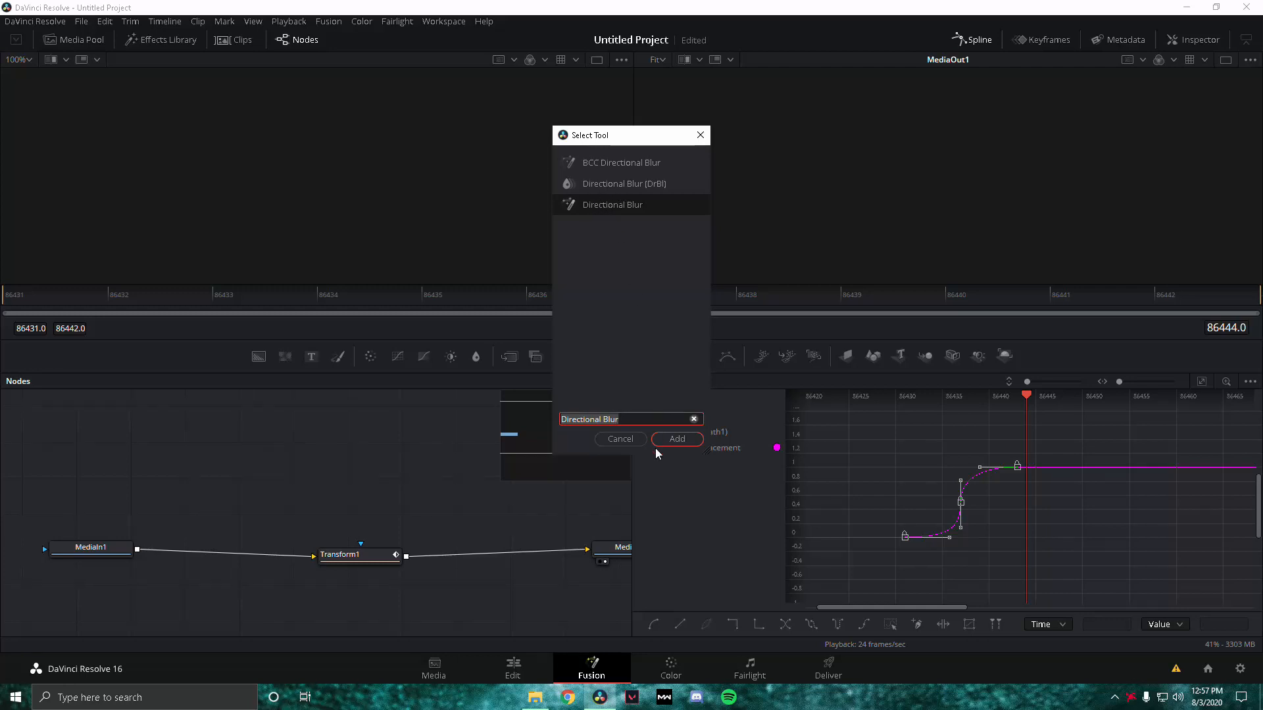
pyautogui.click(675, 439)
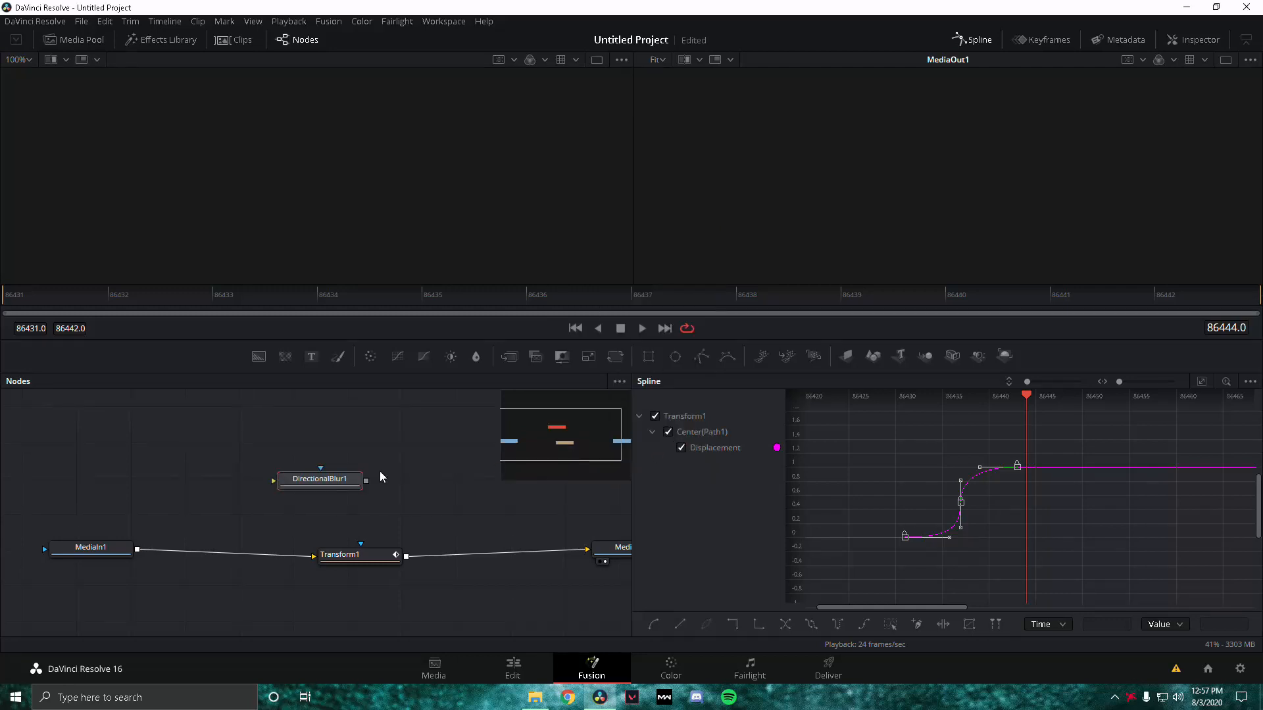
# Shift Transform1 closer to MediaIn1 and insert DirectionalBlur1 on the connection between Transform1 and MediaOut1.
pyautogui.moveTo(302, 487); pyautogui.dragTo(465, 508)
pyautogui.moveTo(355, 565); pyautogui.dragTo(255, 554)
pyautogui.moveTo(465, 505); pyautogui.dragTo(421, 550)
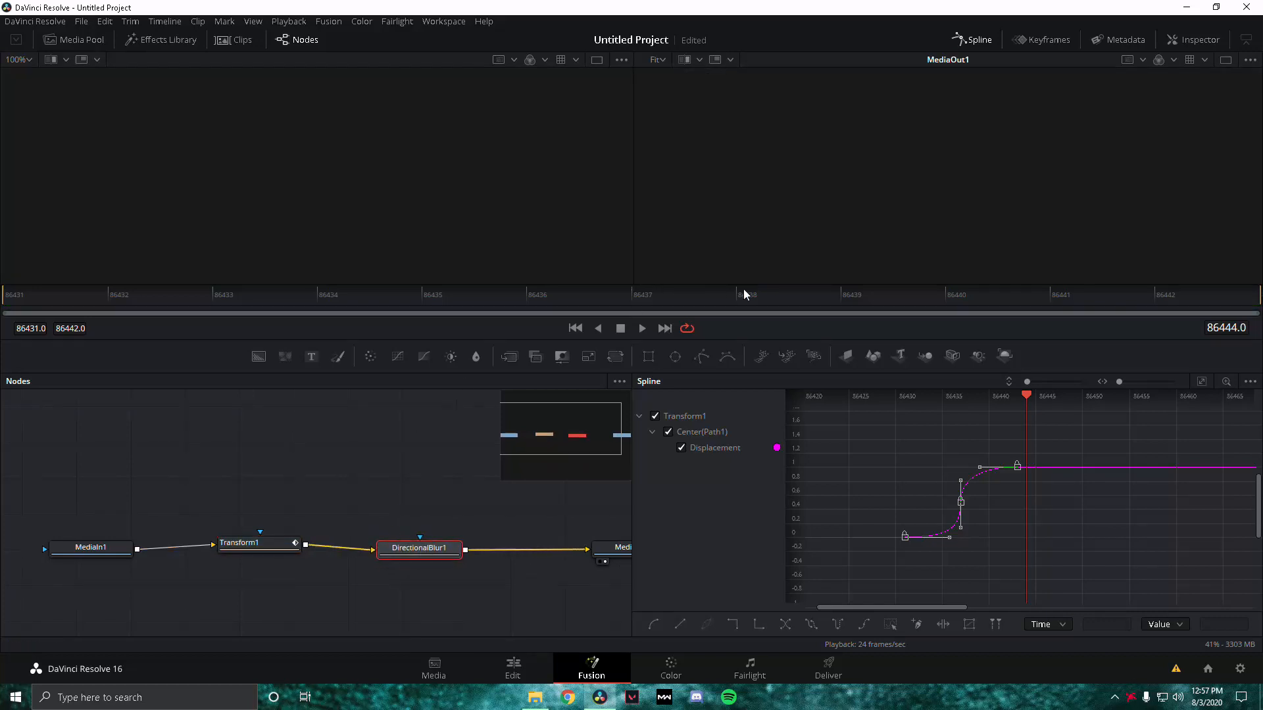
# Configure DirectionalBlur1 with a Blur Strength of 0.8, a Blur Angle of 0 and the Reflect border type.
pyautogui.moveTo(745, 293); pyautogui.dragTo(503, 315)
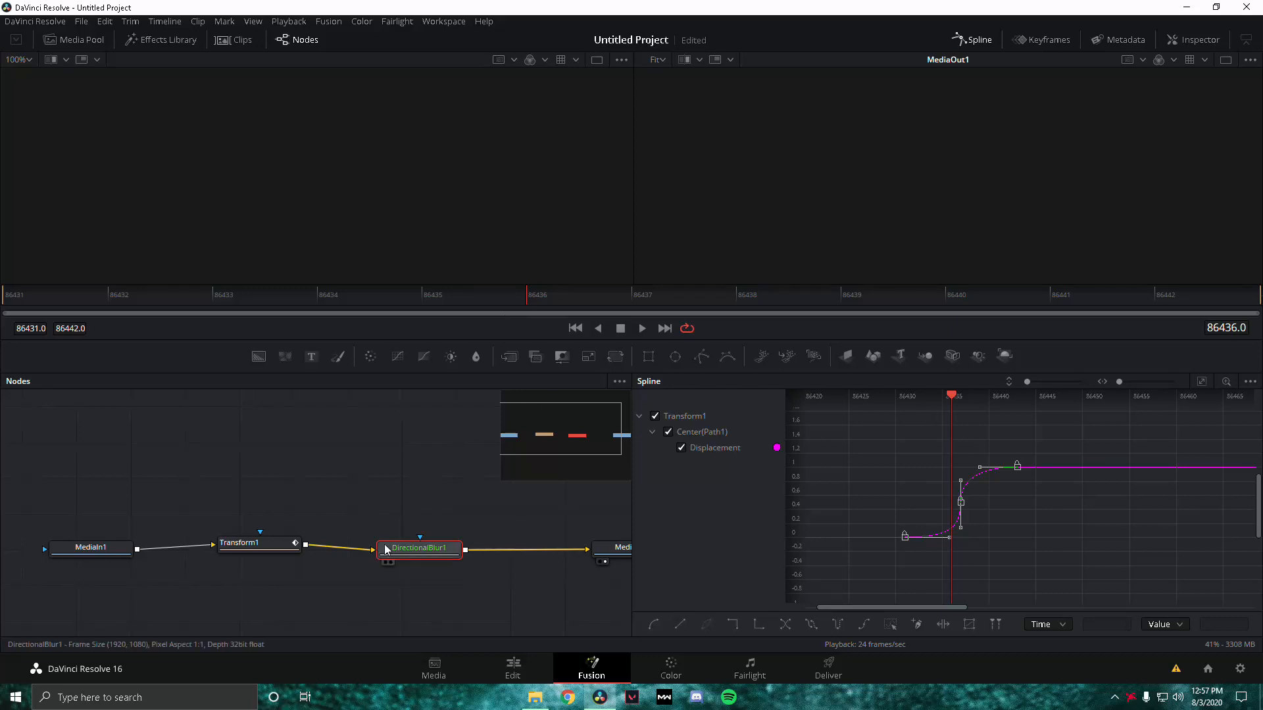
pyautogui.click(1175, 41)
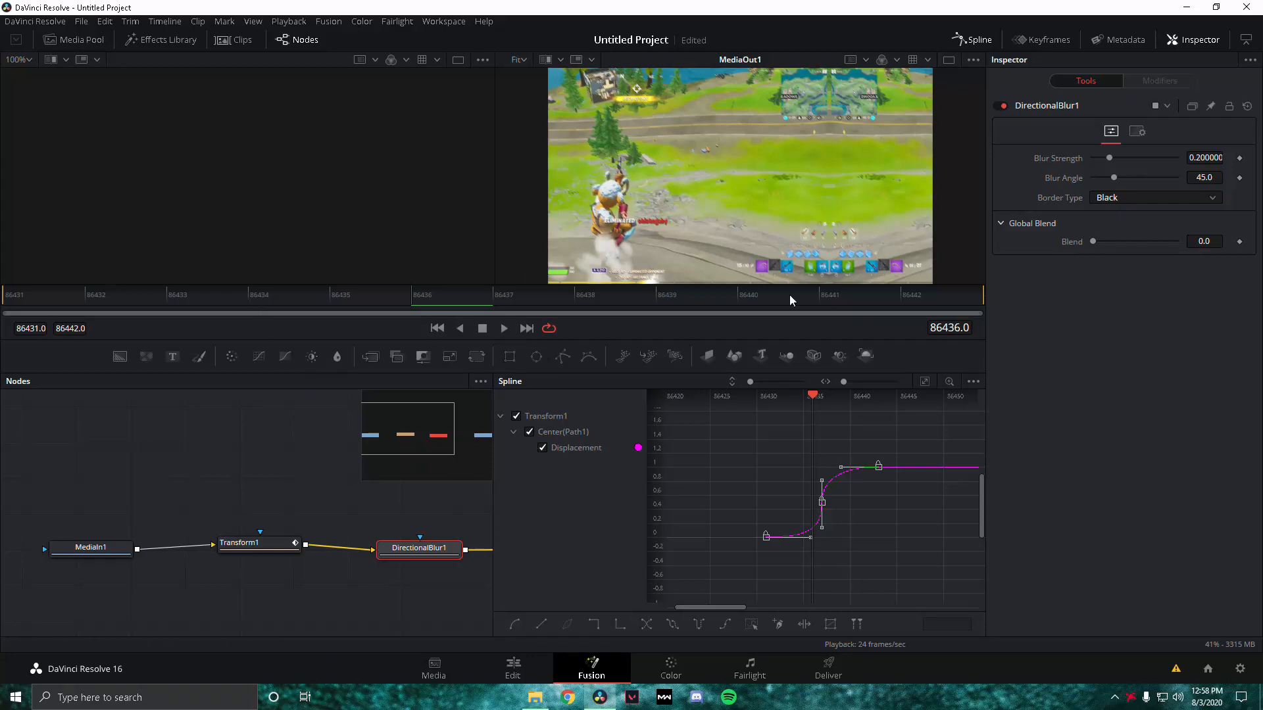
pyautogui.moveTo(1109, 156); pyautogui.dragTo(1183, 151)
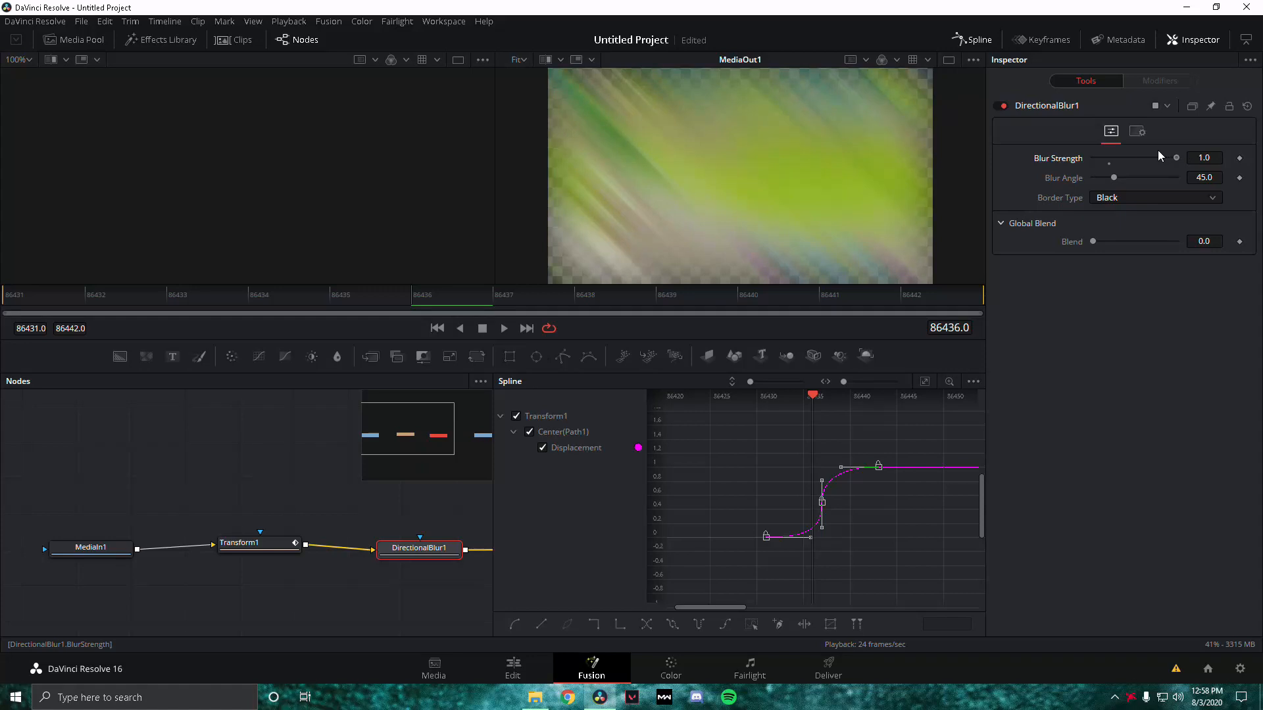
pyautogui.click(1157, 157)
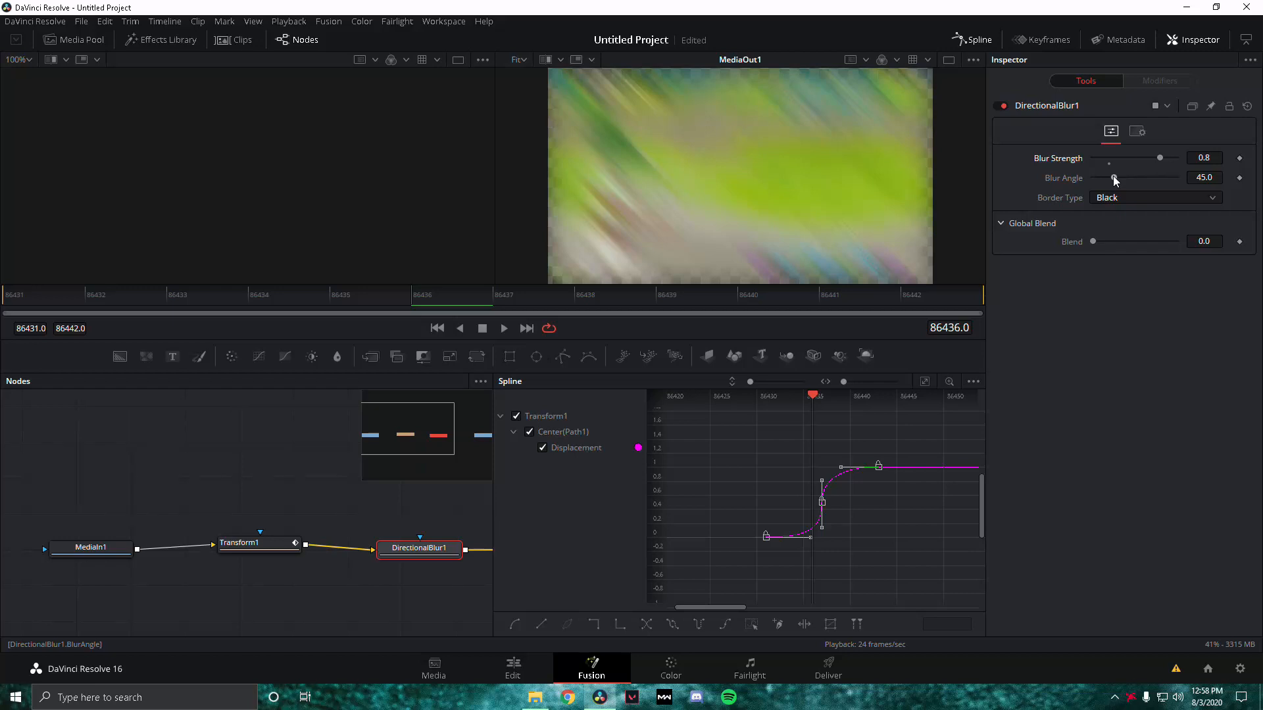
pyautogui.moveTo(1115, 179); pyautogui.dragTo(712, 209)
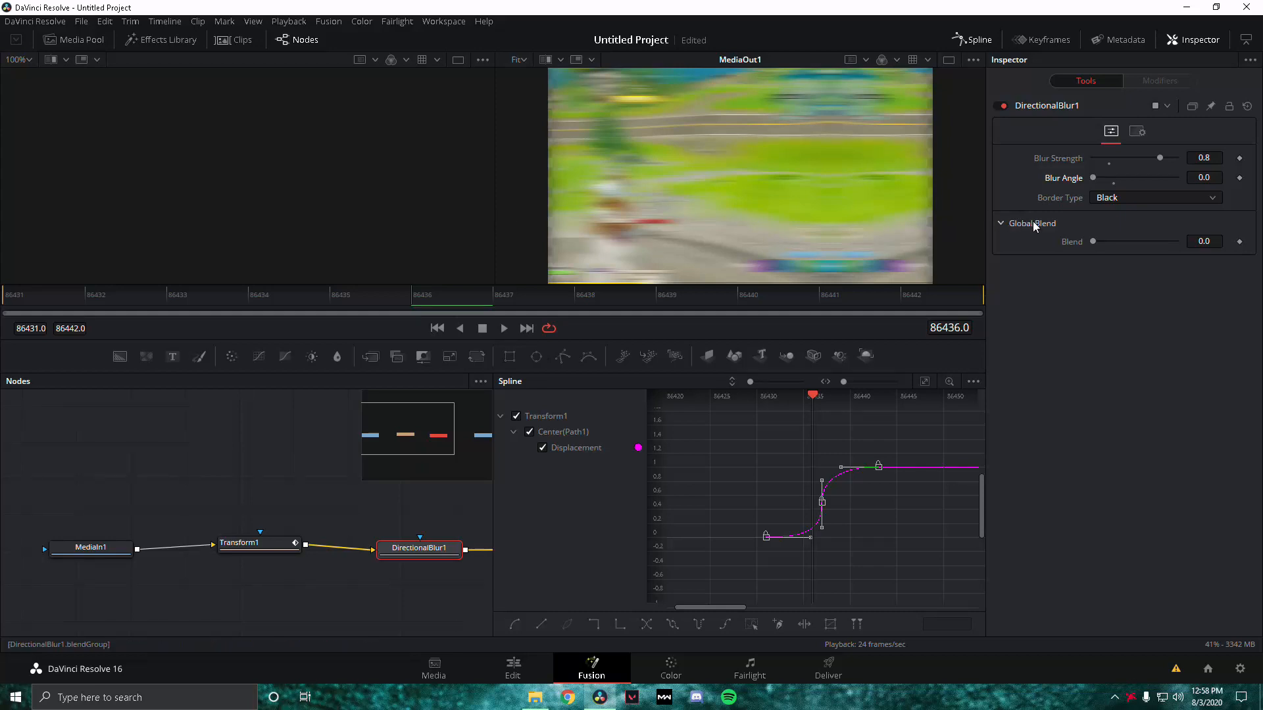
pyautogui.click(1135, 200)
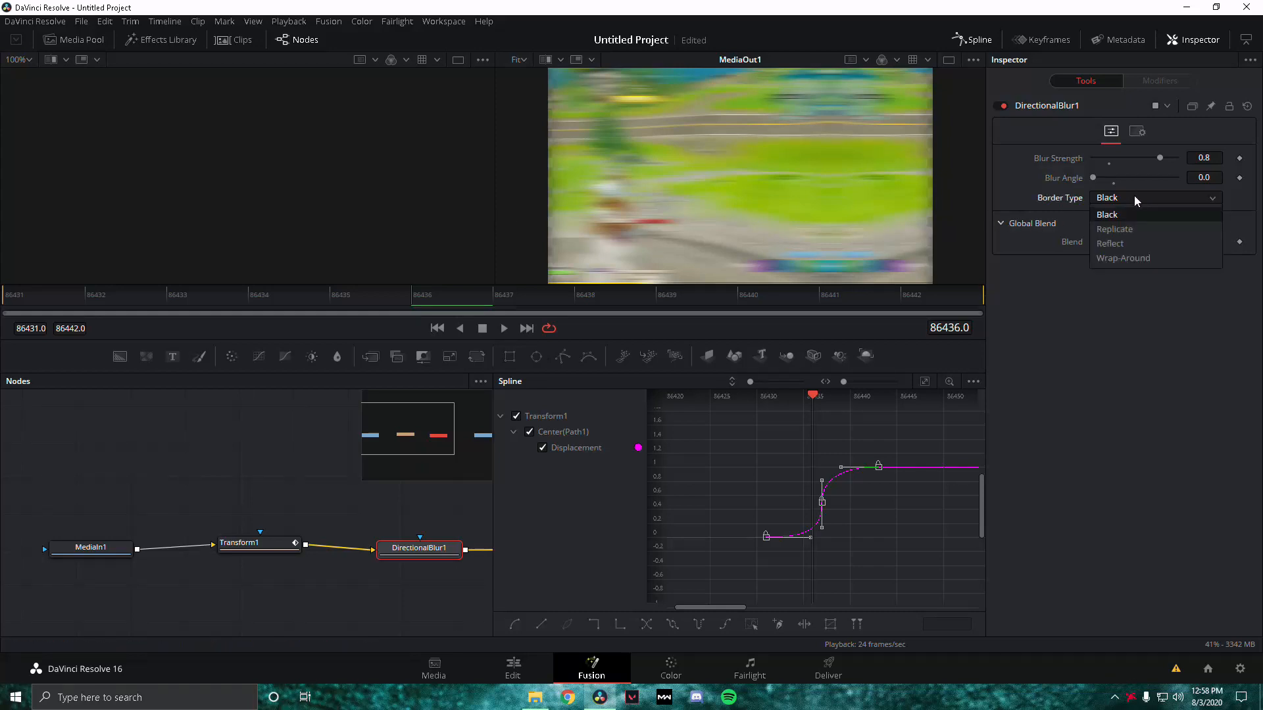
pyautogui.click(1147, 244)
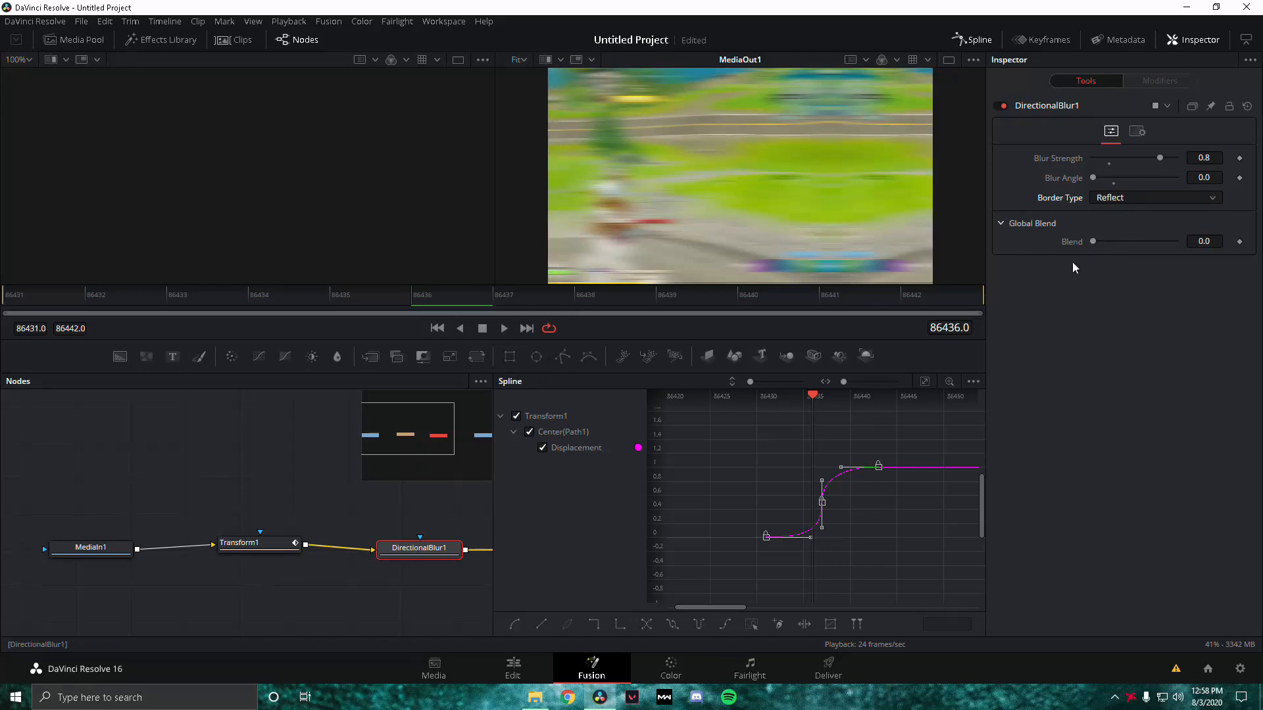
# Keyframe DirectionalBlur1's Blur Strength at 0.8 on frame 86431 and on the middle frame 86437.
pyautogui.moveTo(187, 301); pyautogui.dragTo(40, 312)
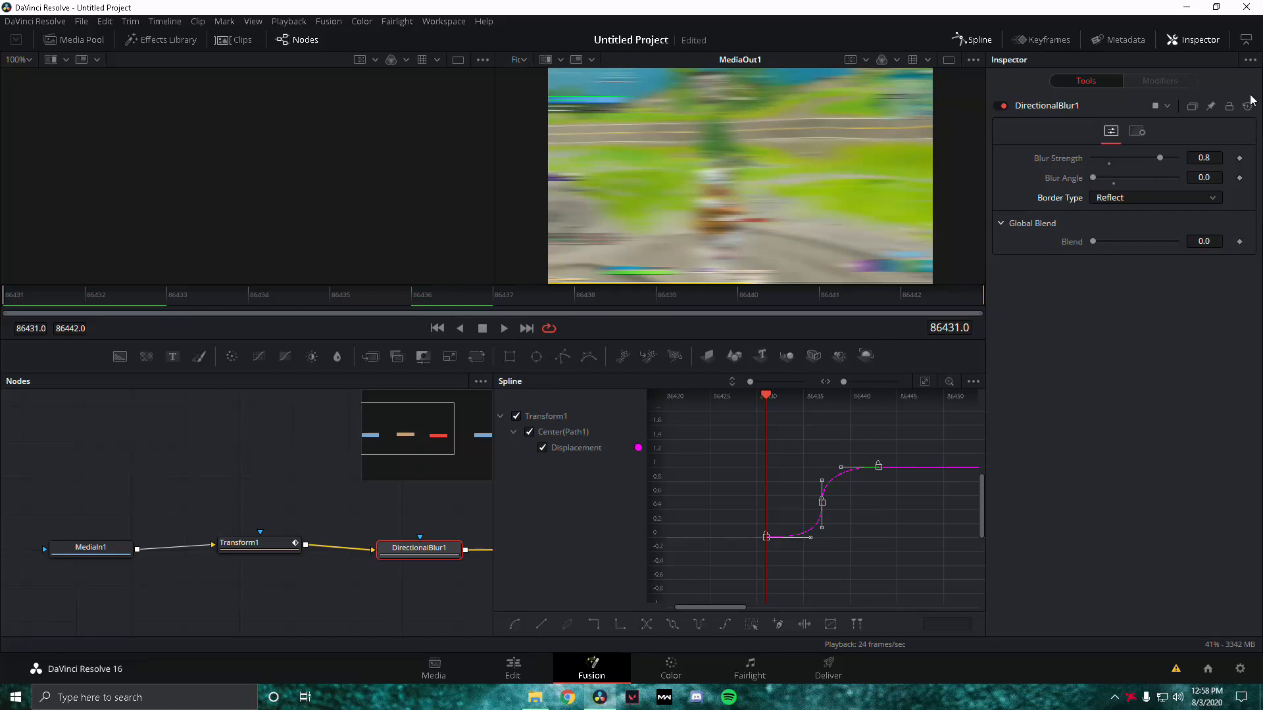
pyautogui.click(1239, 158)
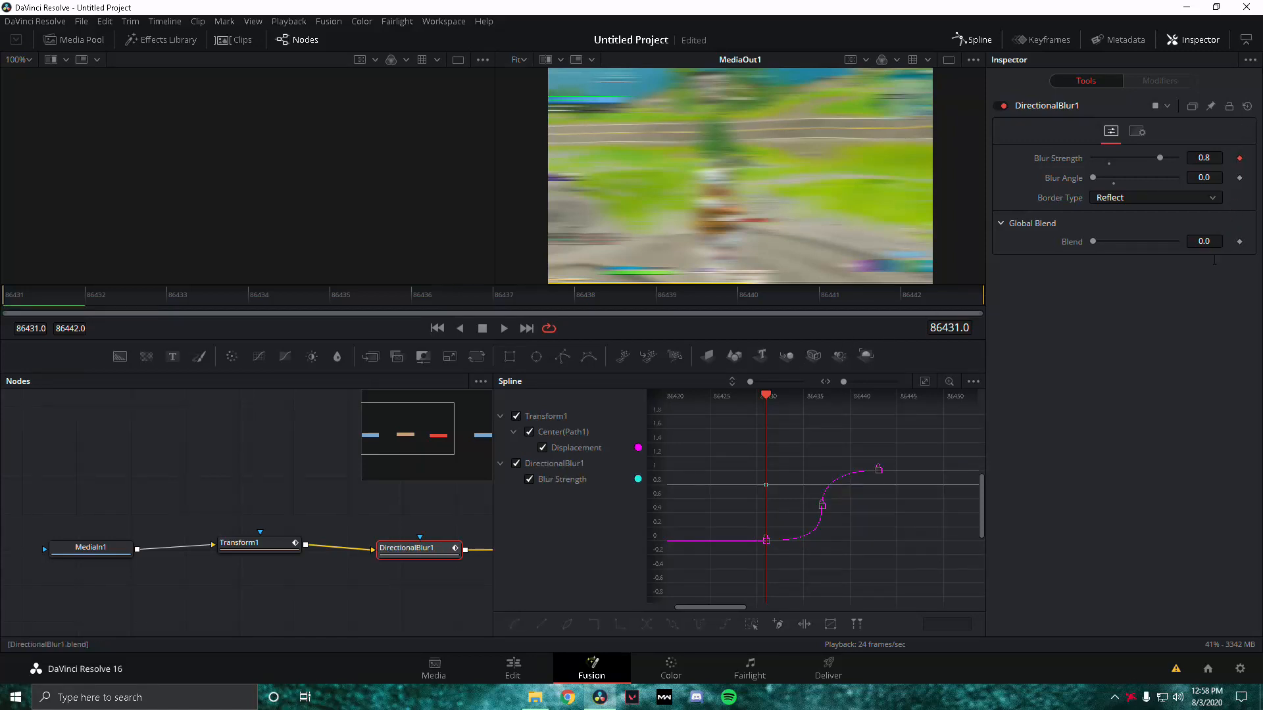
pyautogui.press('space')
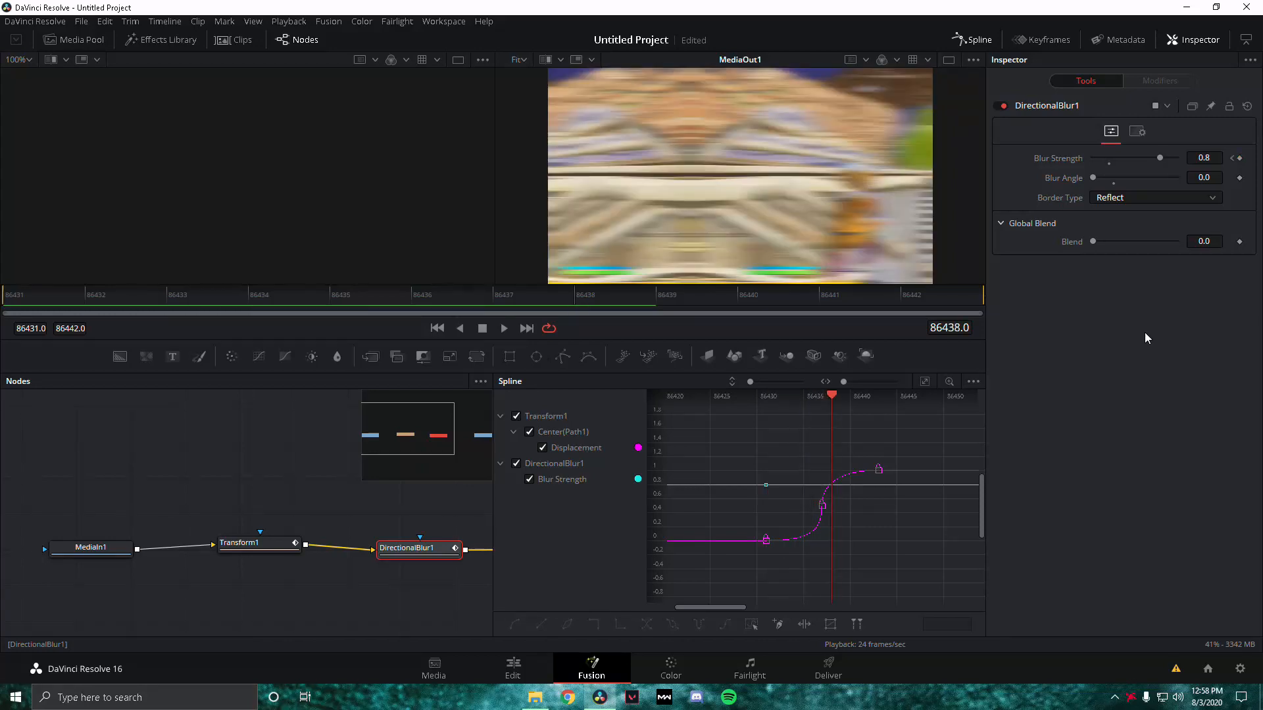
pyautogui.click(1239, 159)
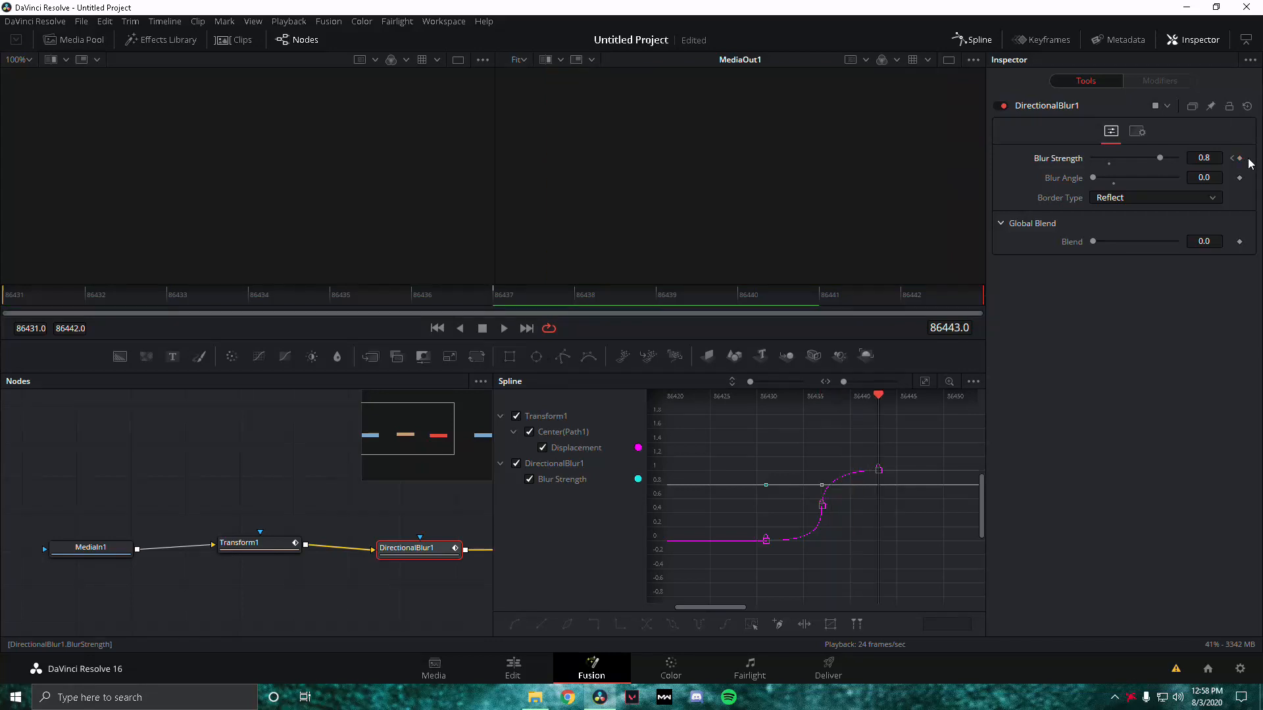
# Set the Blur Strength keyframes at frames 86443 and 86431 to 0, leaving the peak at the middle keyframe.
pyautogui.click(1239, 159)
pyautogui.moveTo(1159, 158); pyautogui.dragTo(986, 157)
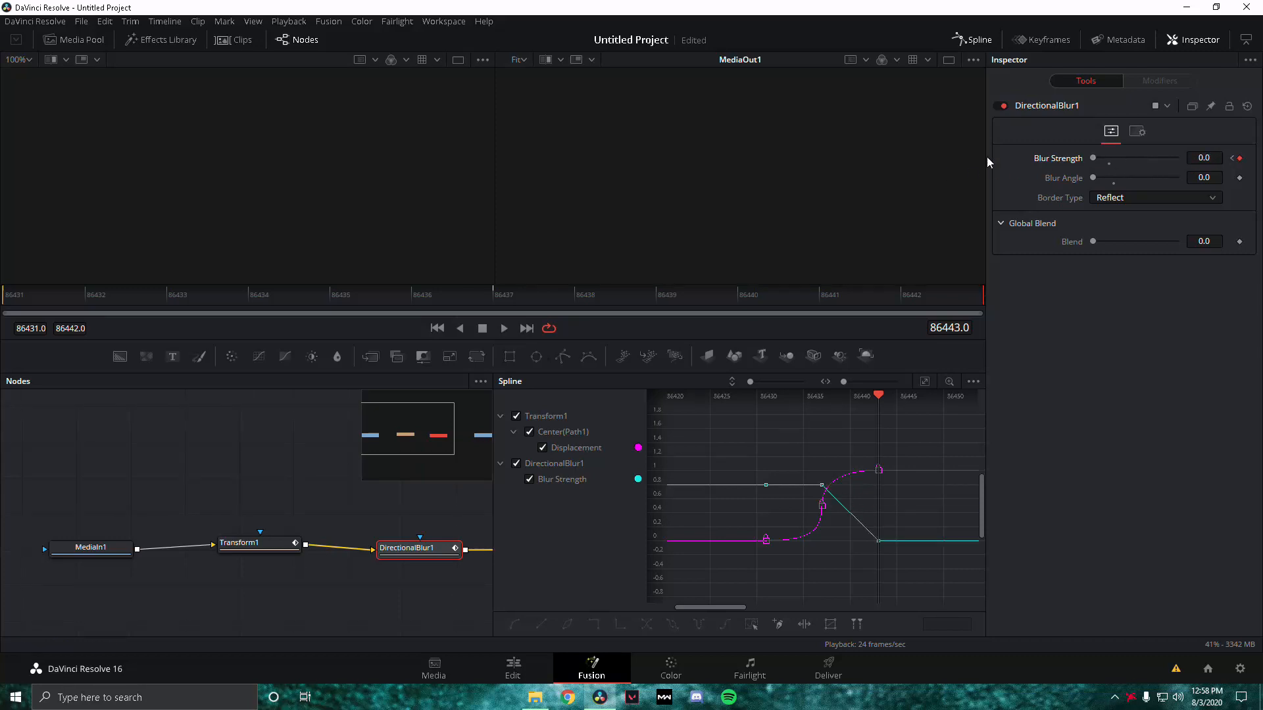
pyautogui.click(1234, 160)
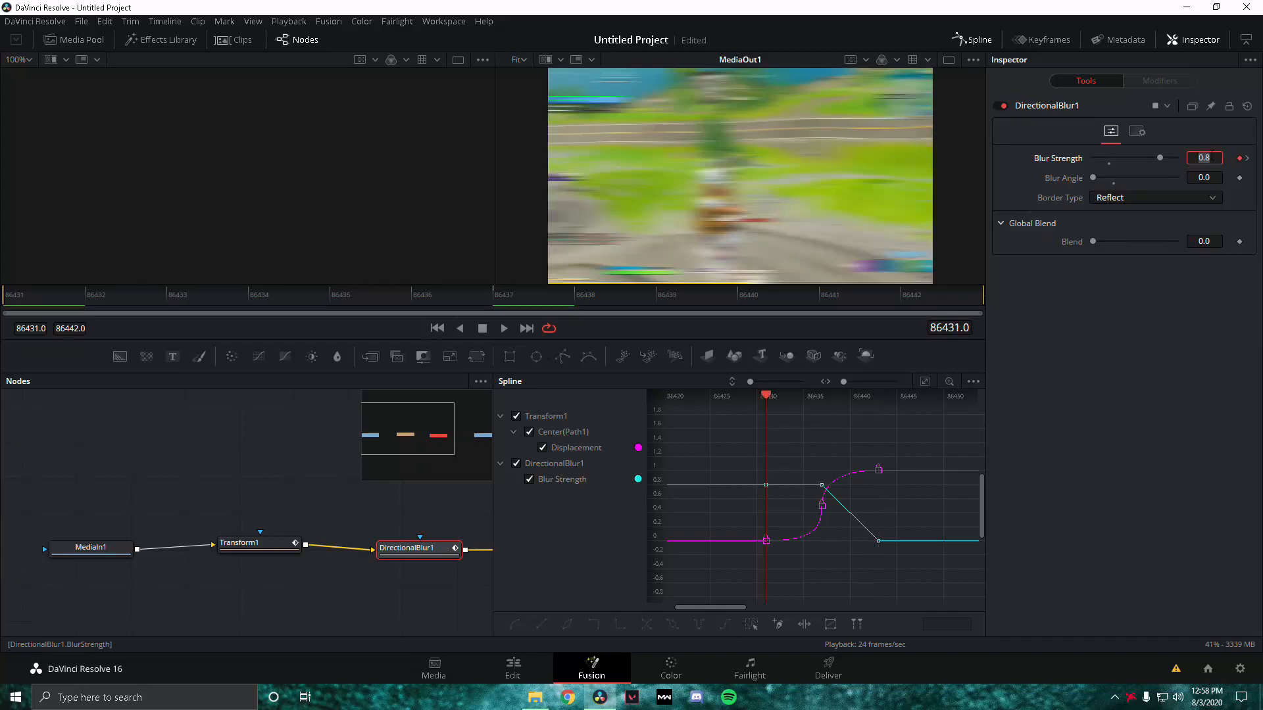
pyautogui.moveTo(1160, 158); pyautogui.dragTo(938, 171)
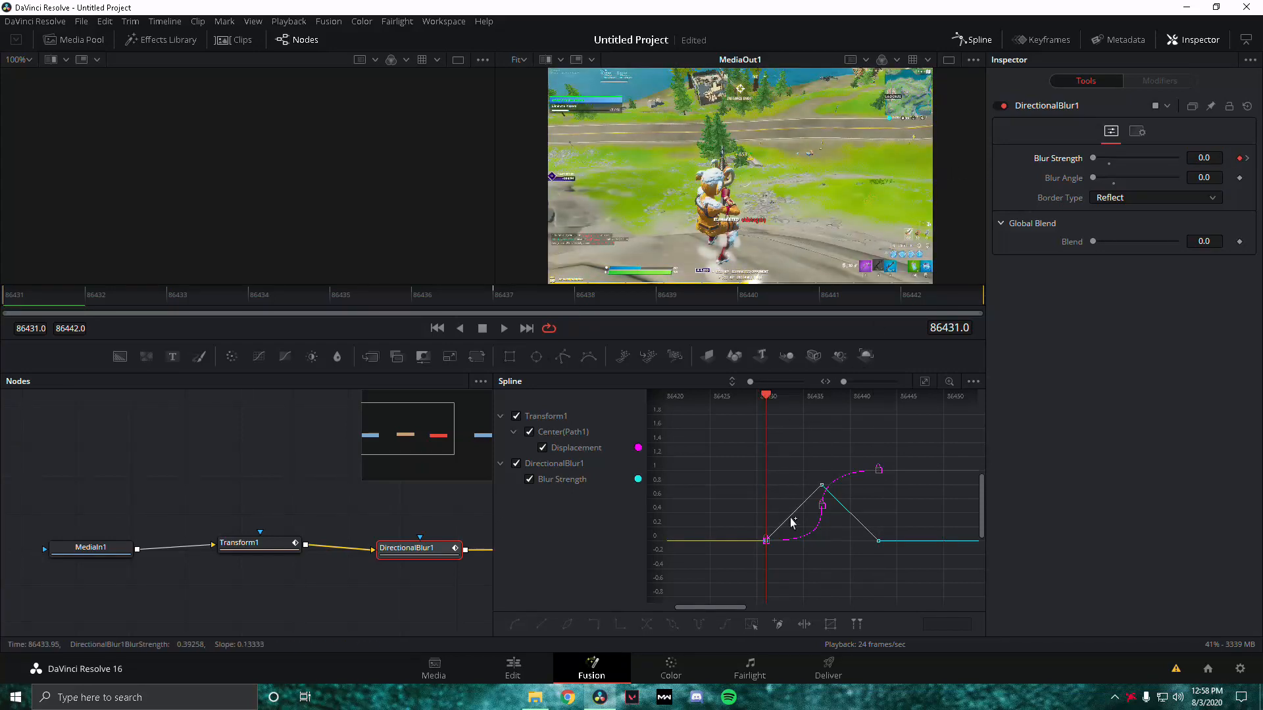
pyautogui.click(1247, 161)
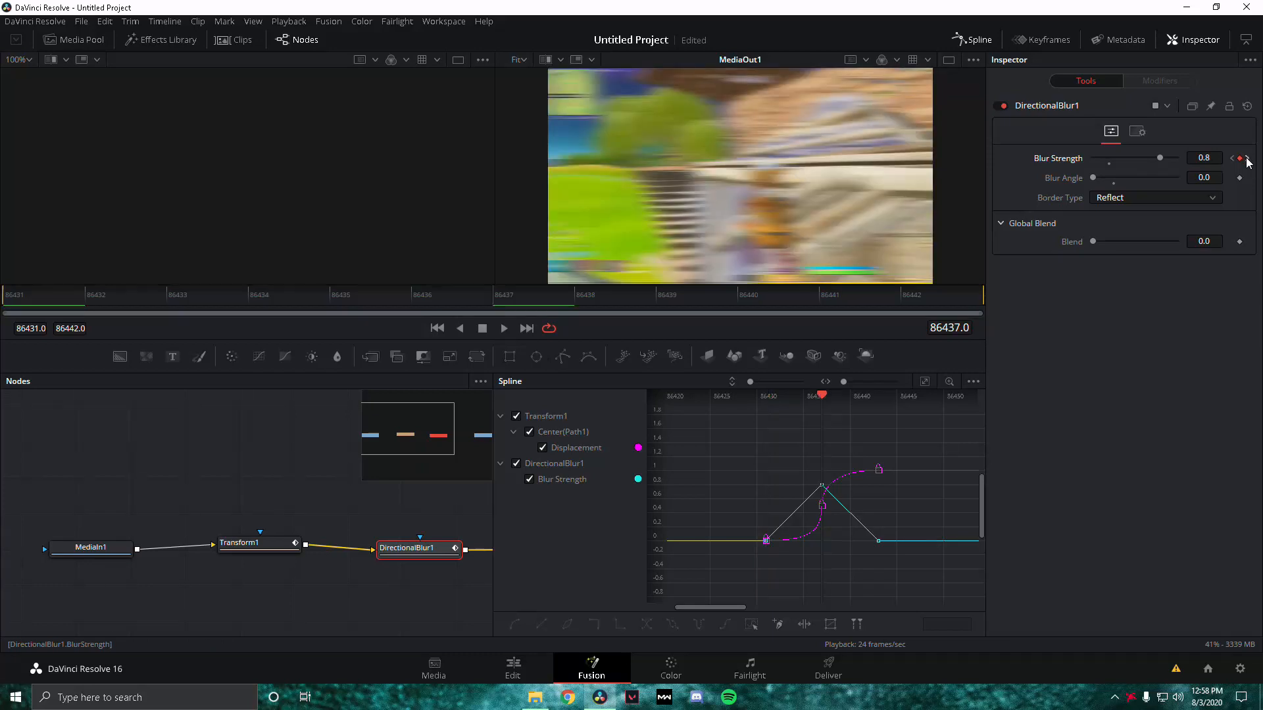
pyautogui.click(1247, 161)
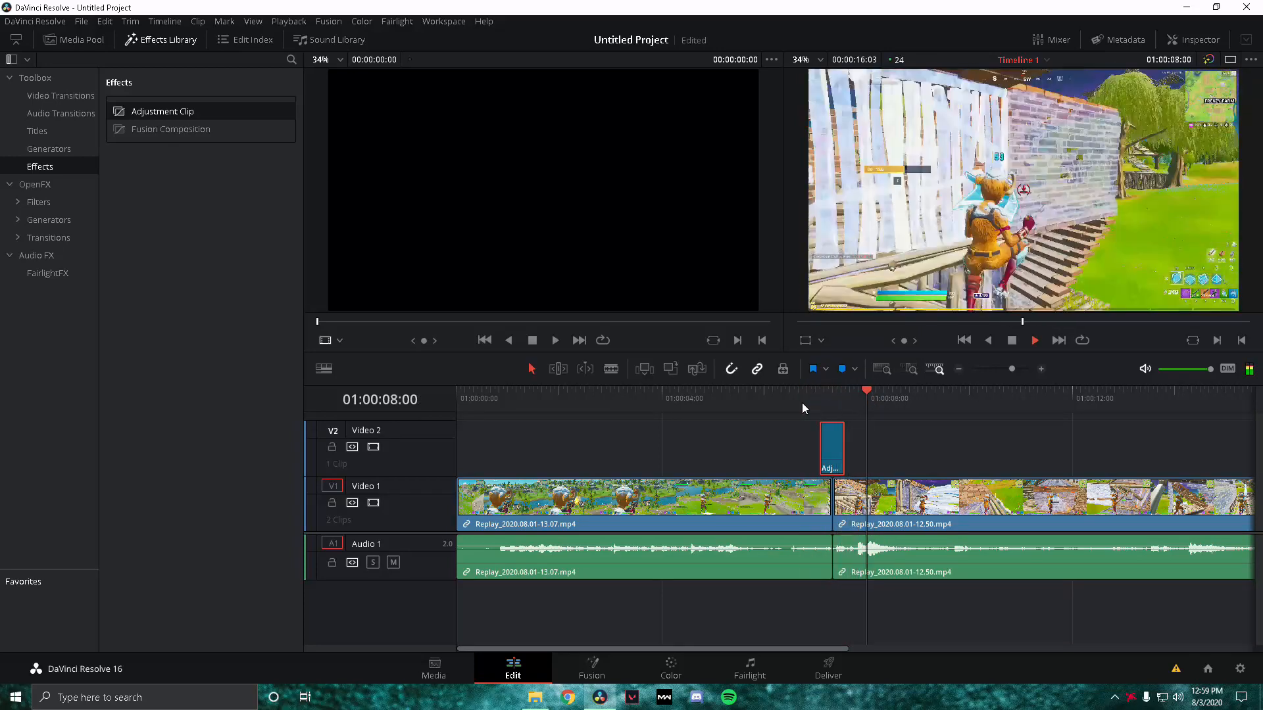
# Play back the transition in the edit timeline and add a marker to the adjustment clip at the cut, 01:00:07:08.
pyautogui.click(802, 404)
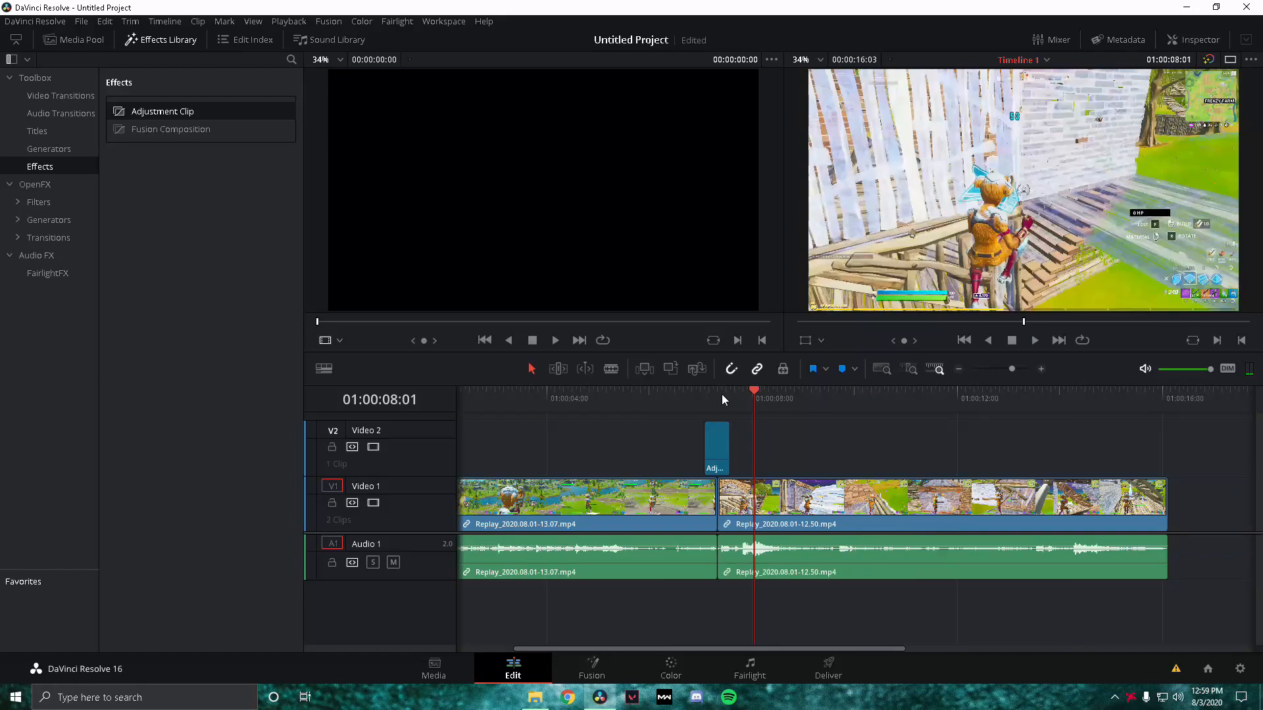
pyautogui.click(720, 399)
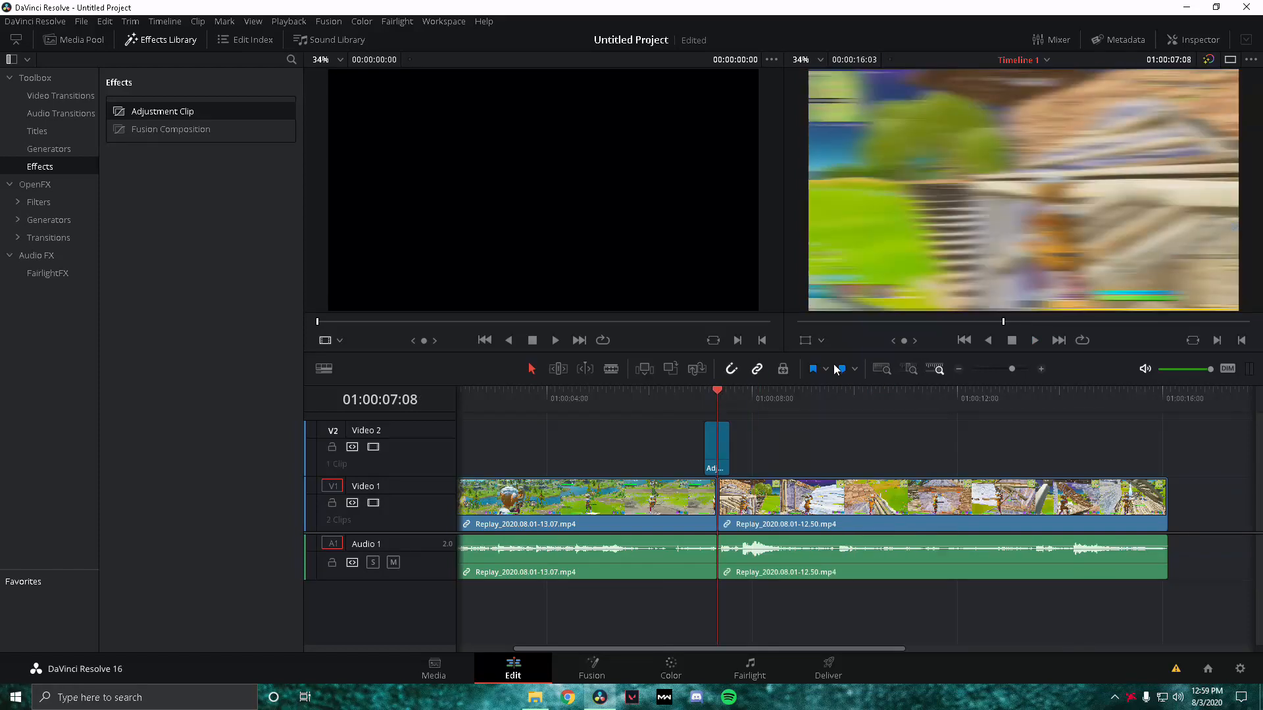
pyautogui.moveTo(1012, 366); pyautogui.dragTo(1020, 366)
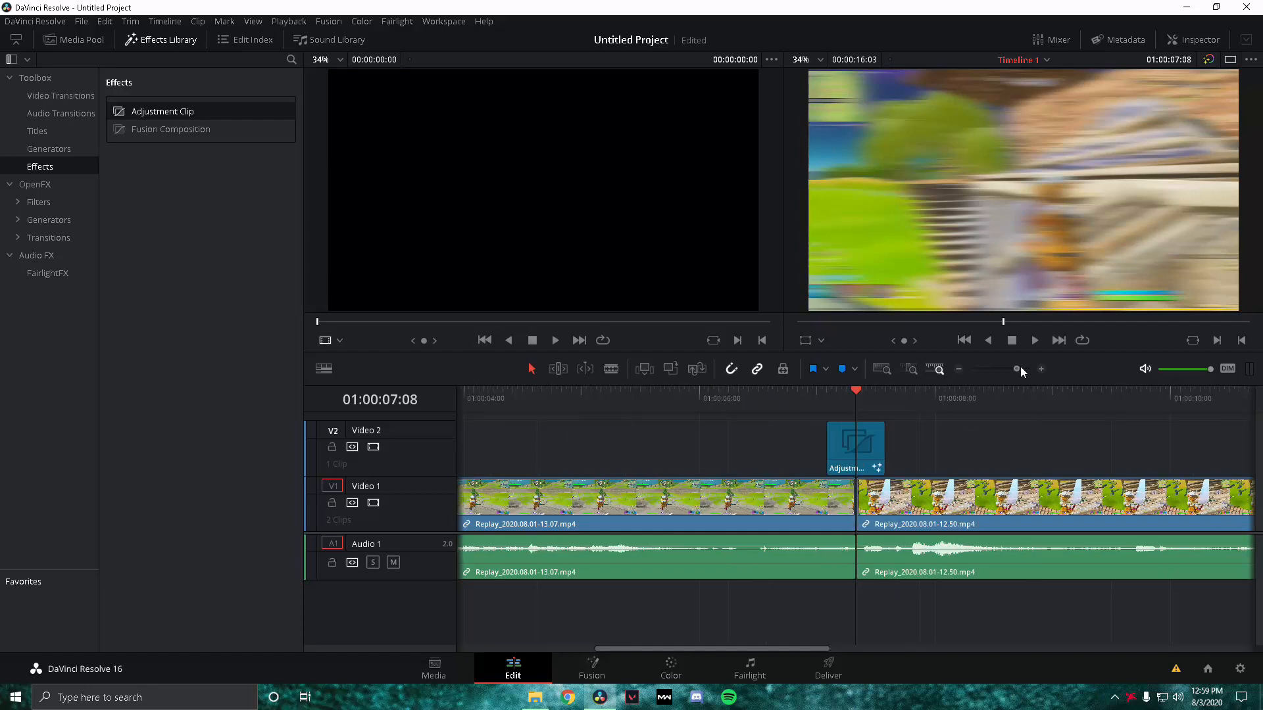
pyautogui.click(868, 432)
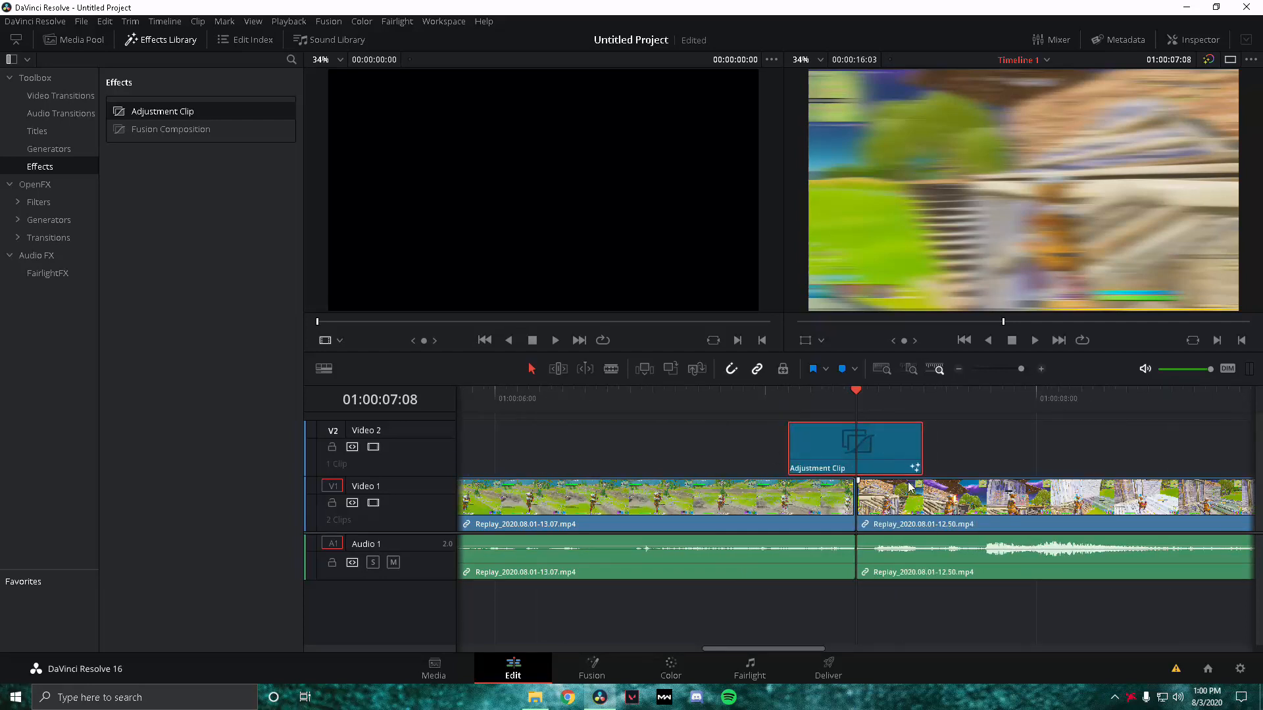
pyautogui.press('m')
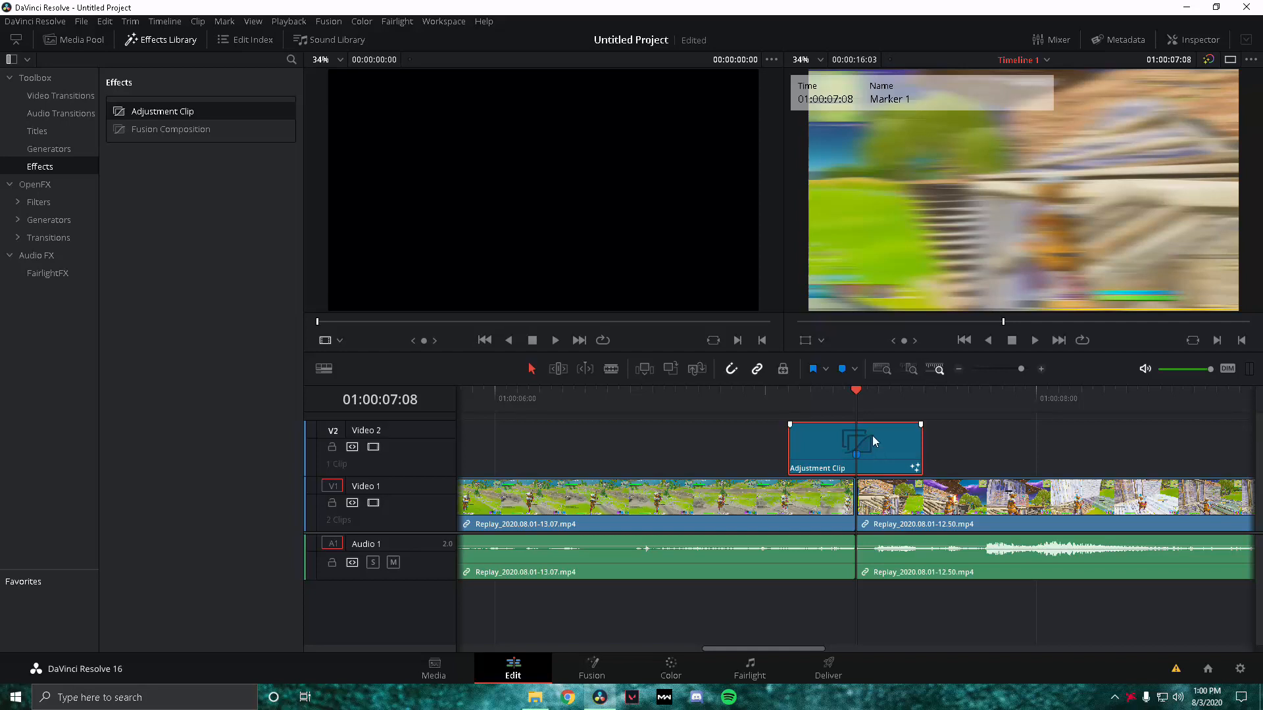
# Try a copy of the adjustment clip over the second gameplay clip's end, aligning its marker with that end, and remove the copy.
pyautogui.moveTo(1017, 368); pyautogui.dragTo(1013, 368)
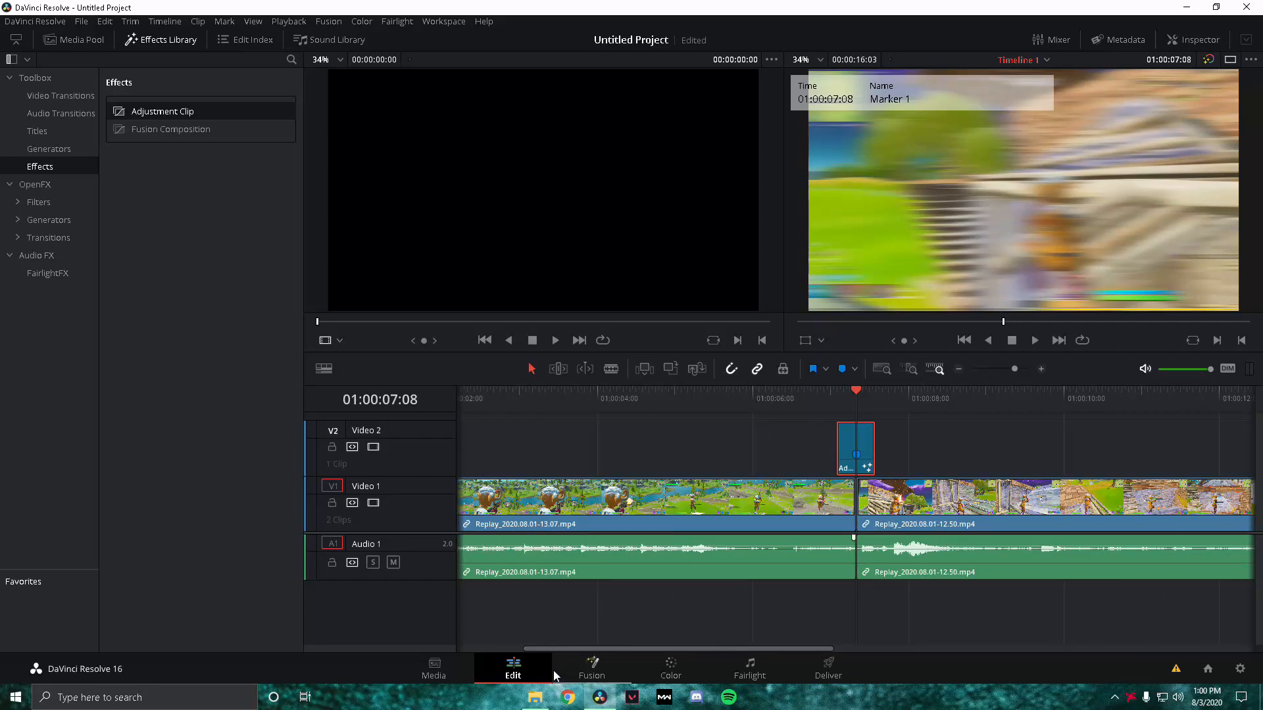
pyautogui.moveTo(662, 648); pyautogui.dragTo(914, 647)
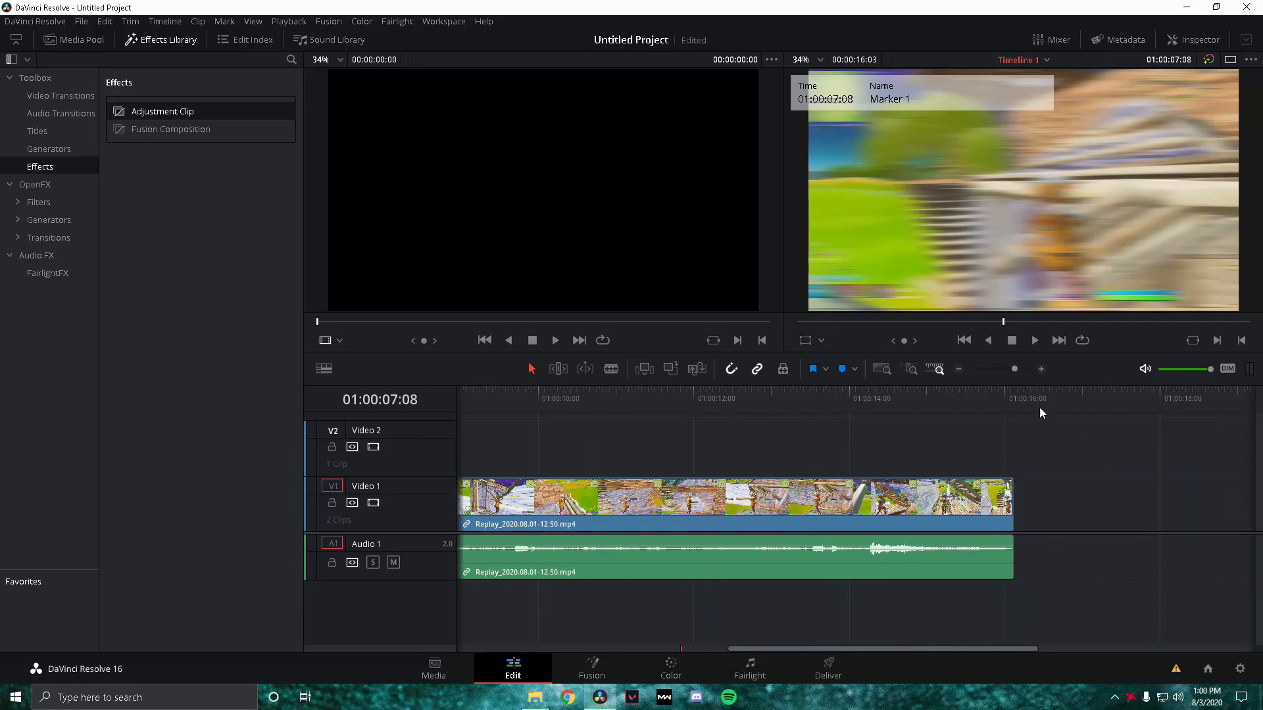
pyautogui.click(1013, 392)
pyautogui.press('F12')
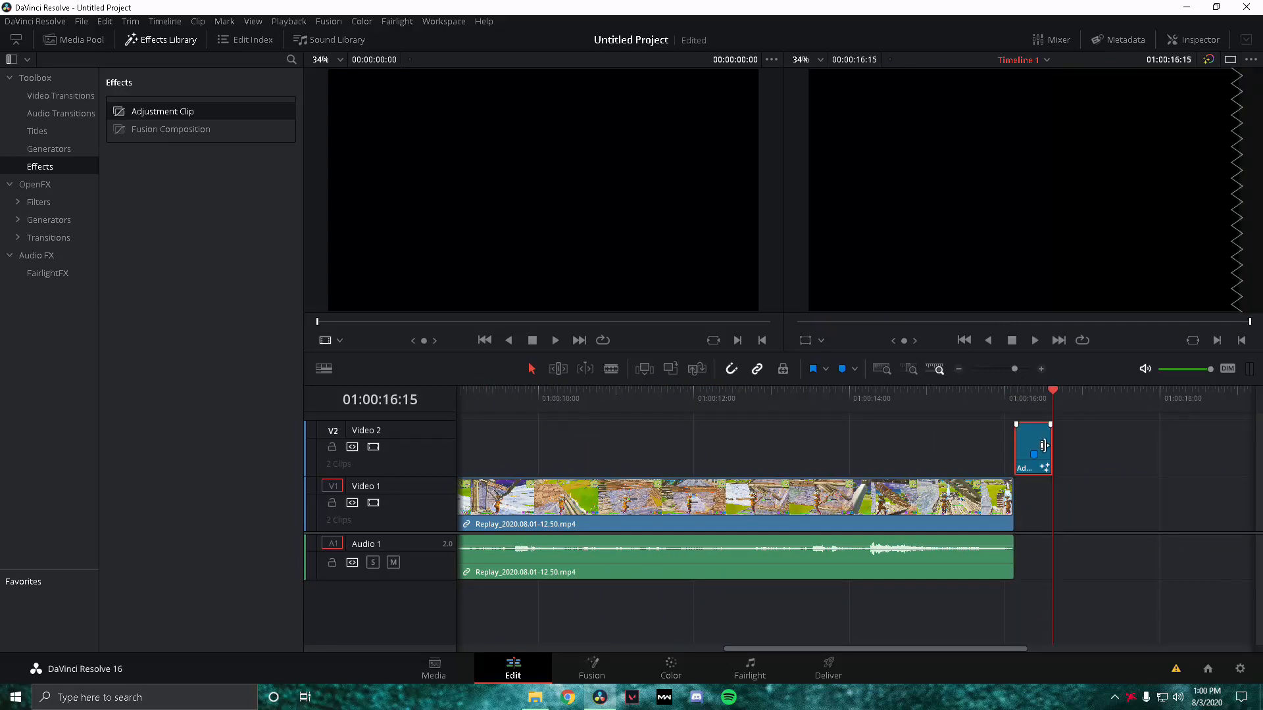
pyautogui.moveTo(1034, 466); pyautogui.dragTo(1015, 472)
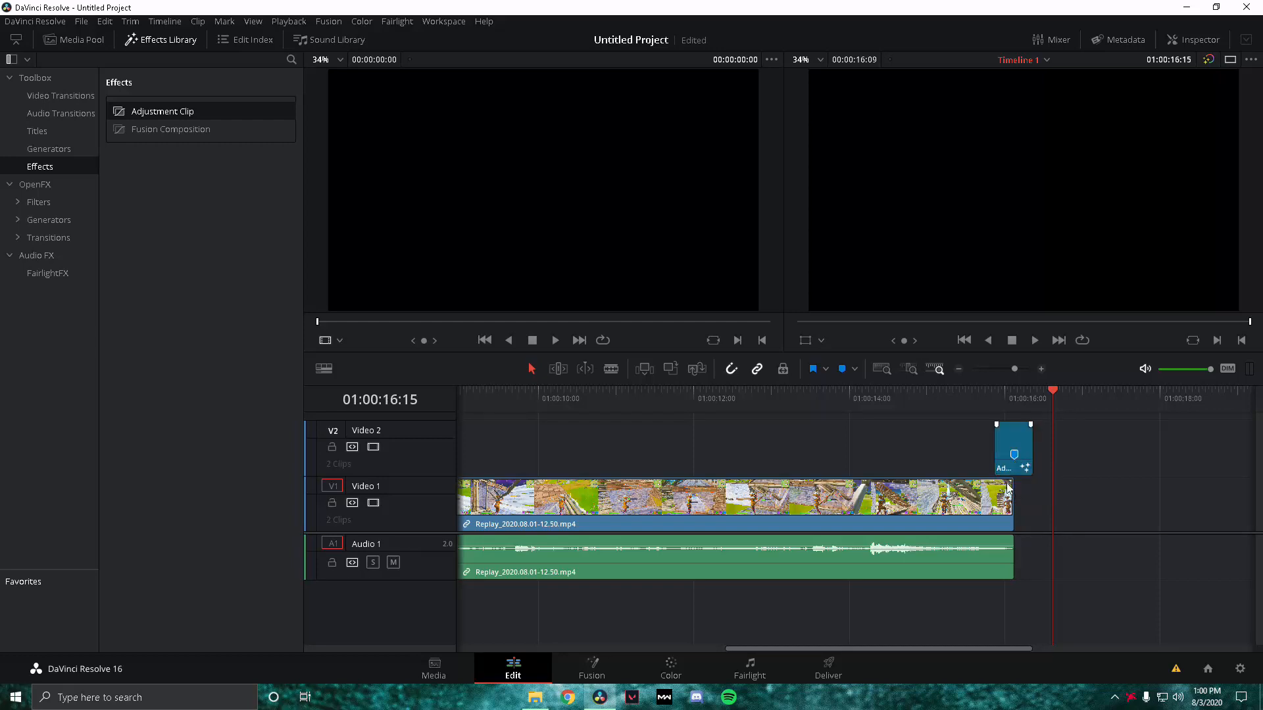
pyautogui.click(996, 393)
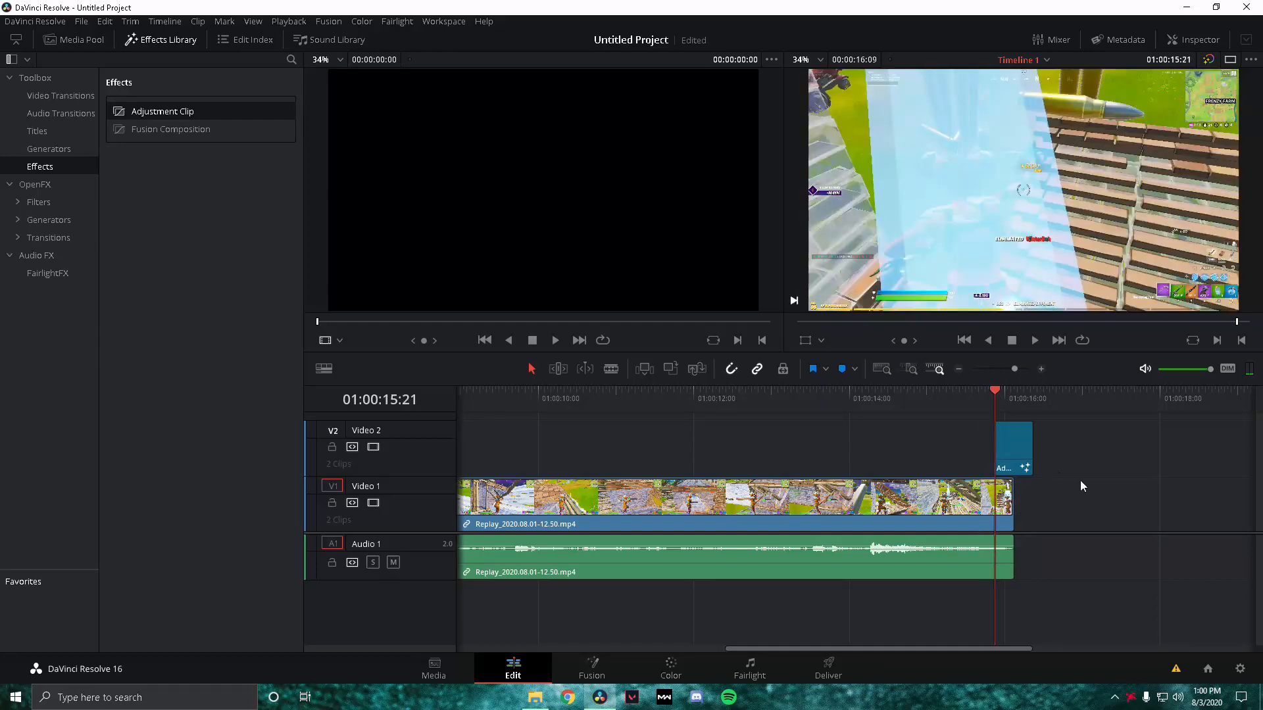
pyautogui.click(1012, 434)
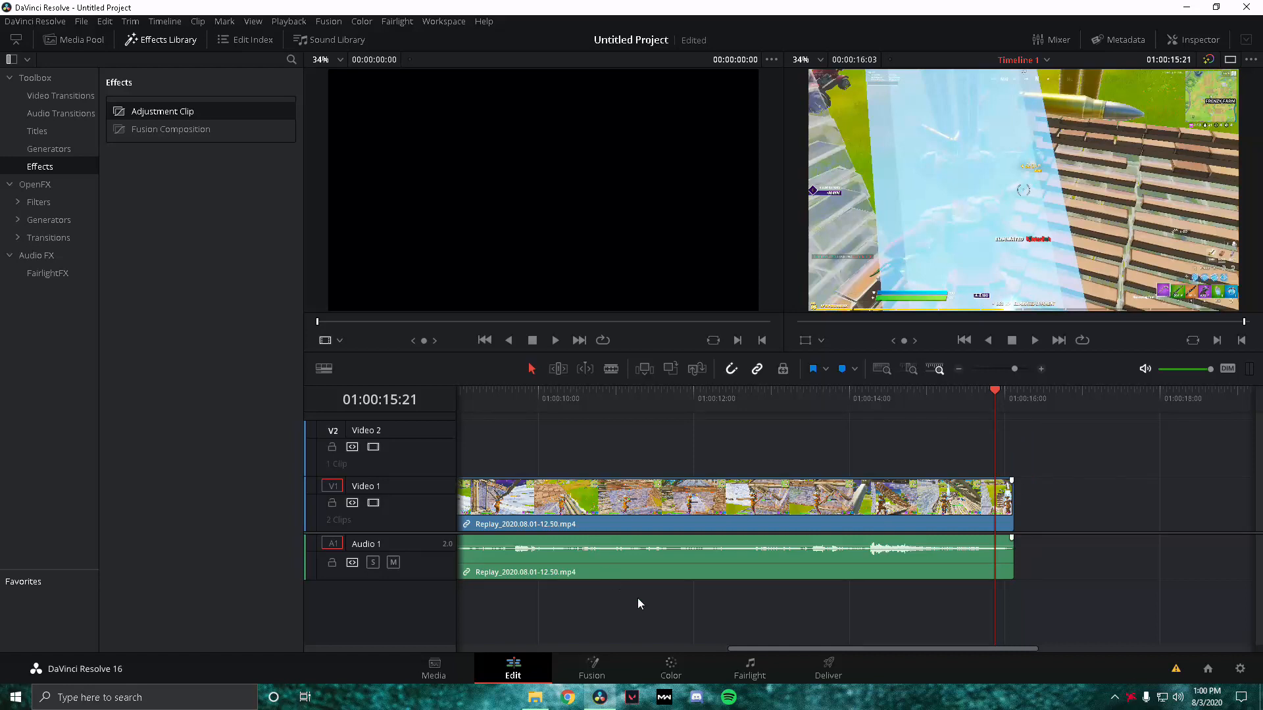
# Disable the marked adjustment clip and place a new Adjustment Clip on Video 2 starting at 01:00:07:23.
pyautogui.moveTo(746, 649); pyautogui.dragTo(555, 662)
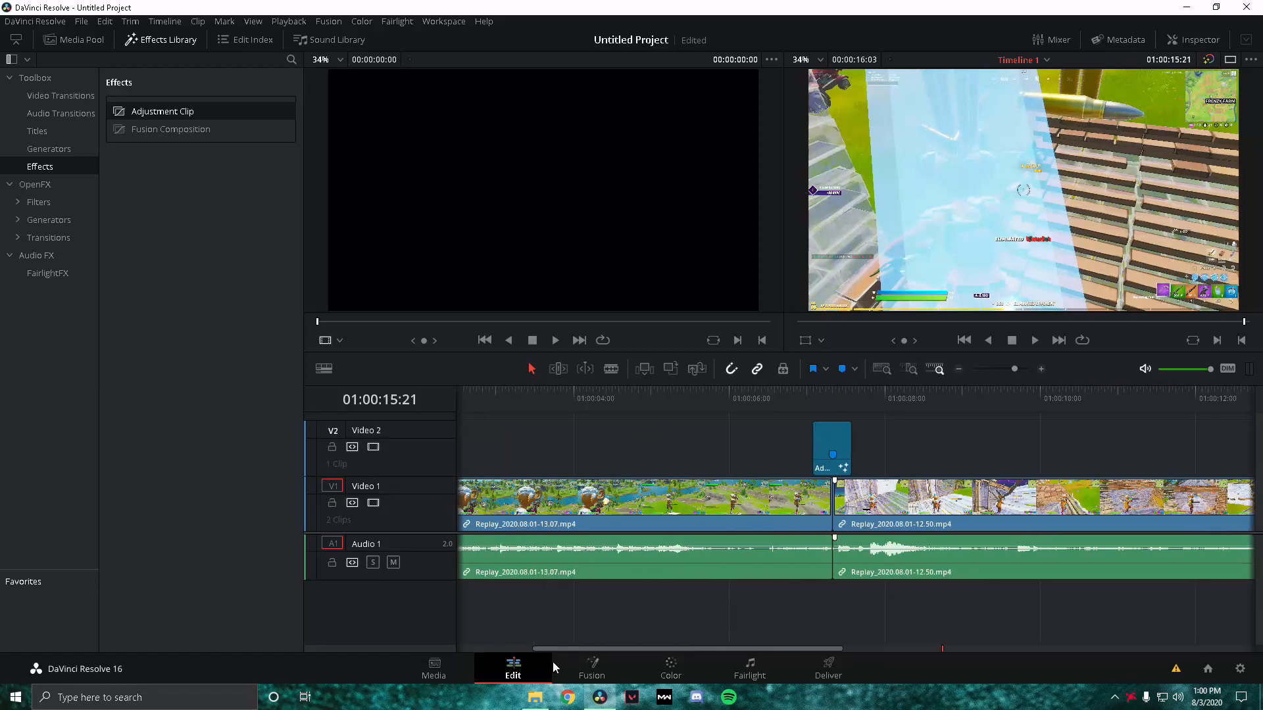
pyautogui.click(836, 470)
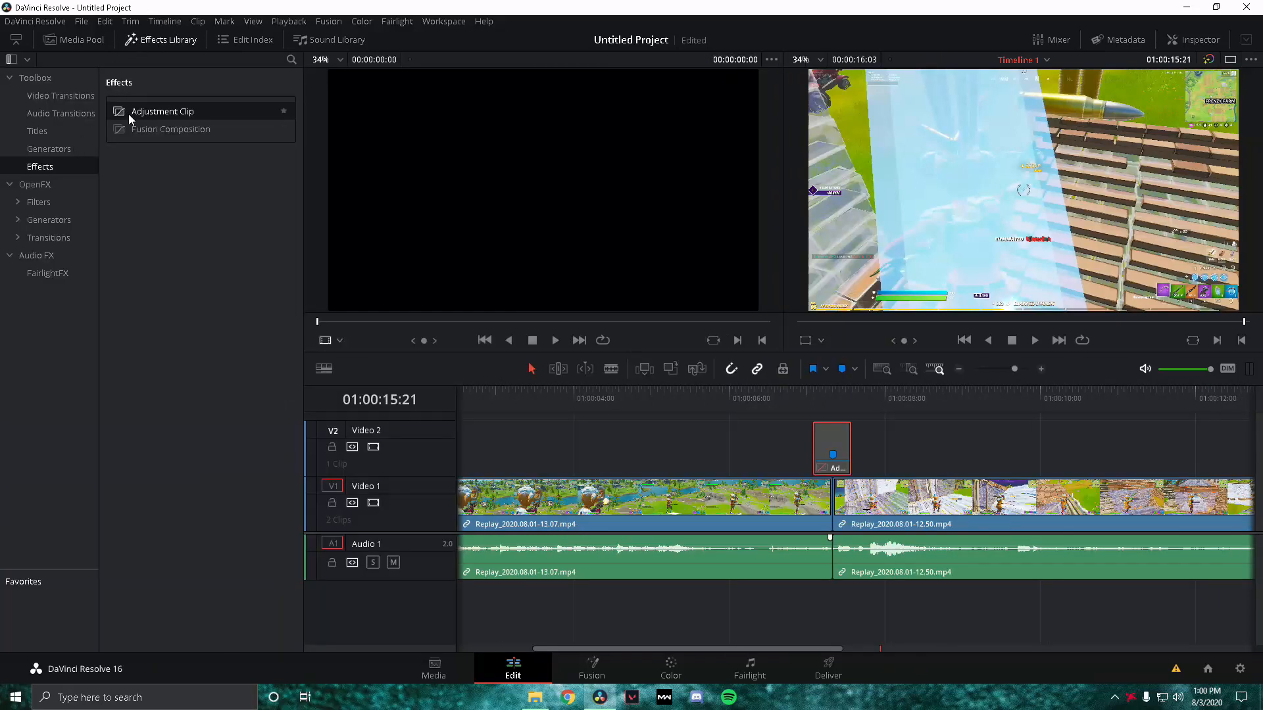
pyautogui.moveTo(141, 116); pyautogui.dragTo(882, 441)
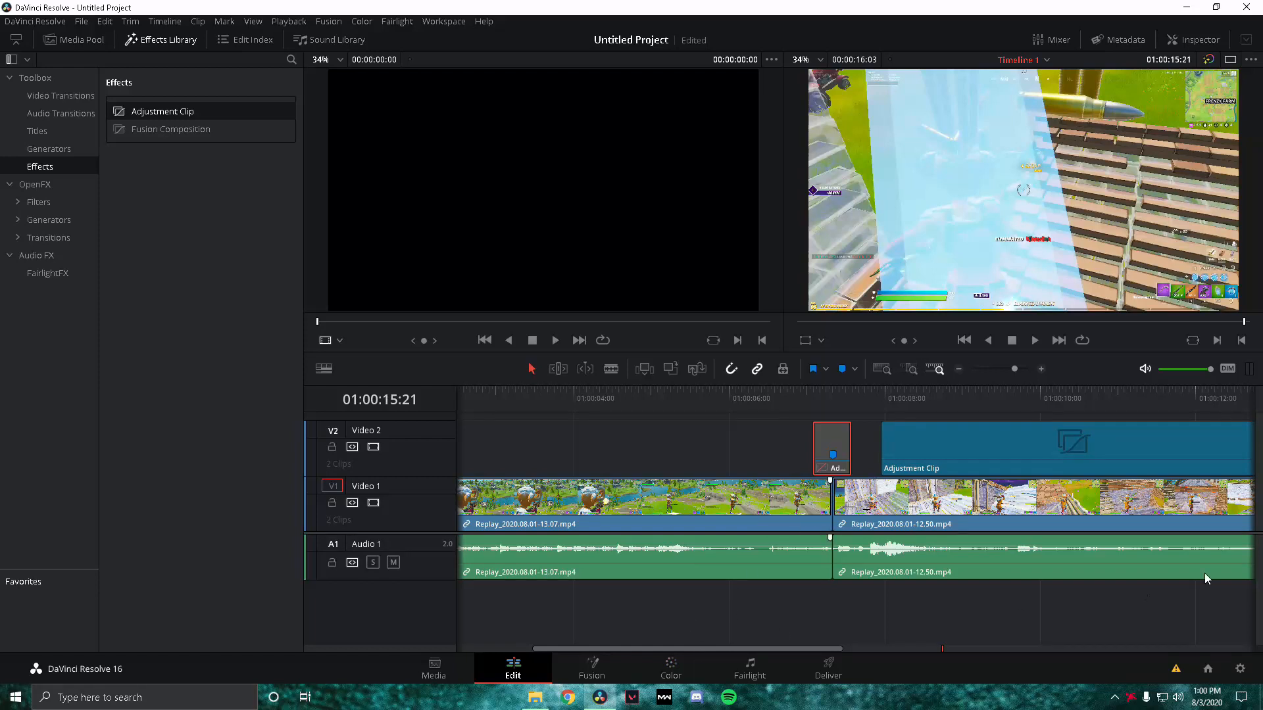
# Delete the disabled adjustment clip and shift the new one earlier so it overlaps the cut between the gameplay clips.
pyautogui.moveTo(907, 397); pyautogui.dragTo(889, 404)
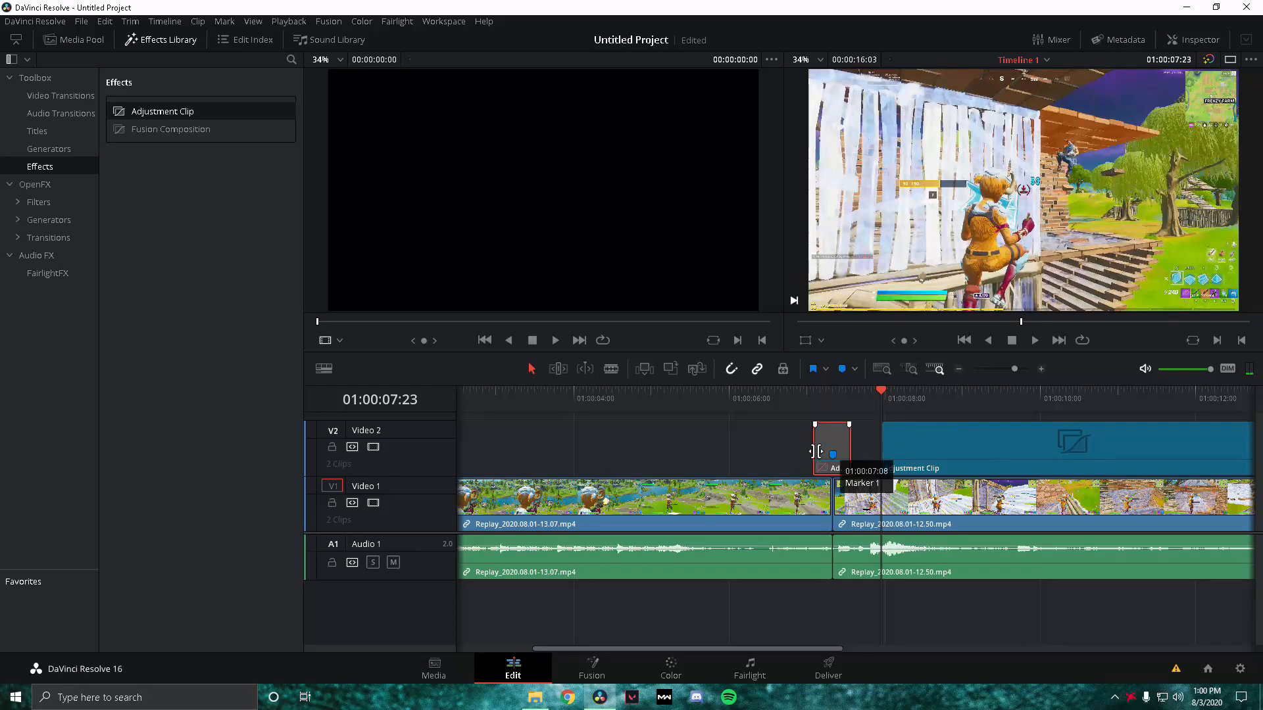
pyautogui.press('Delete')
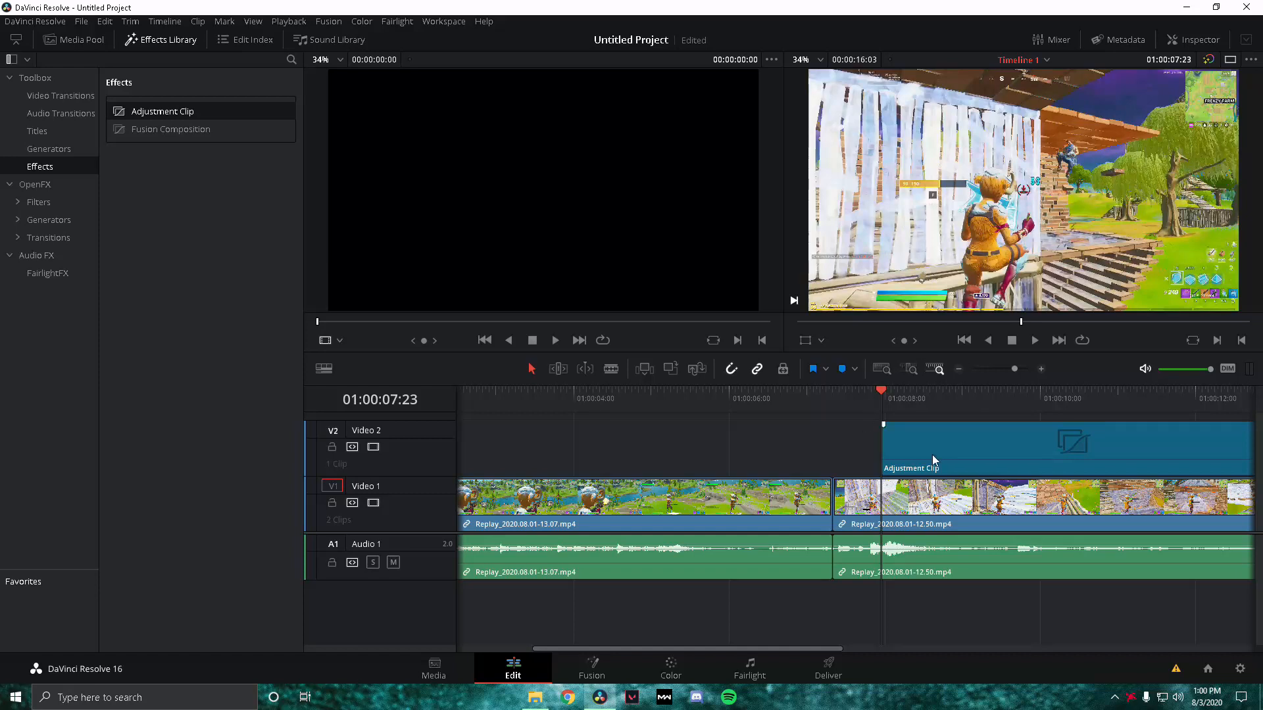
pyautogui.moveTo(926, 451); pyautogui.dragTo(820, 470)
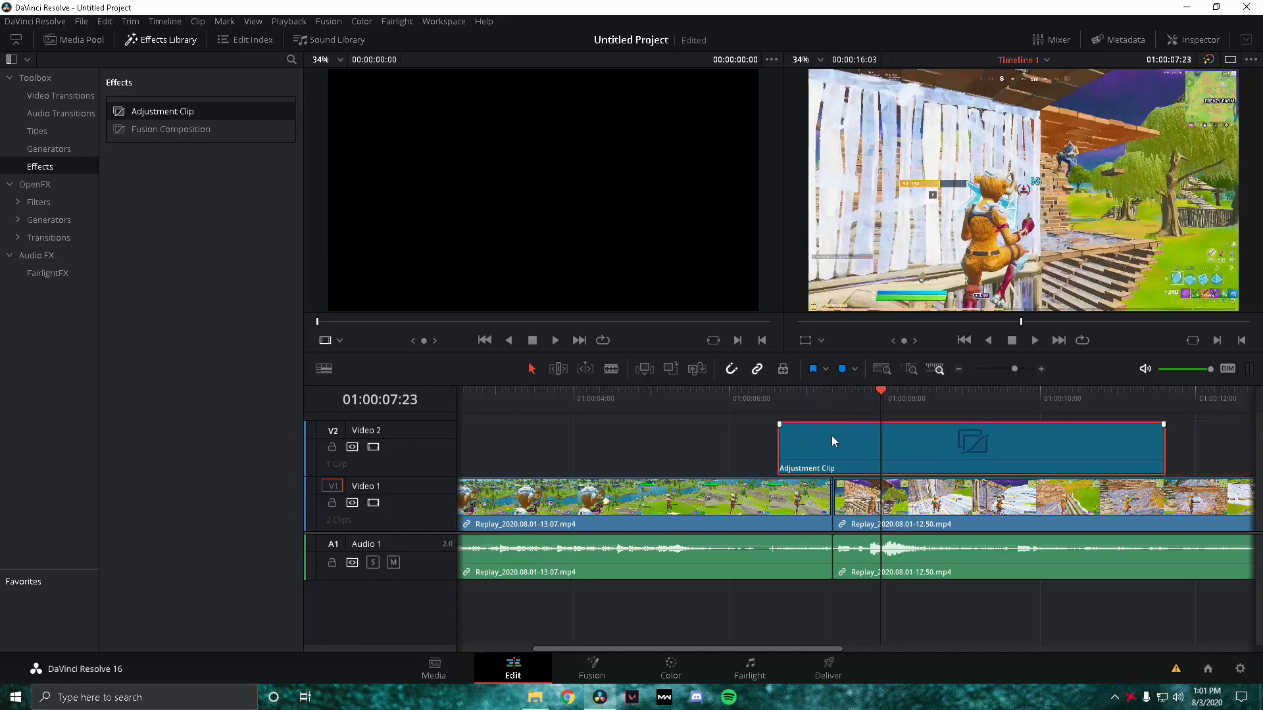
# Trim the start of the adjustment clip on Video 2 to 01:00:07:02, six frames before the cut between the gameplay clips.
pyautogui.click(833, 392)
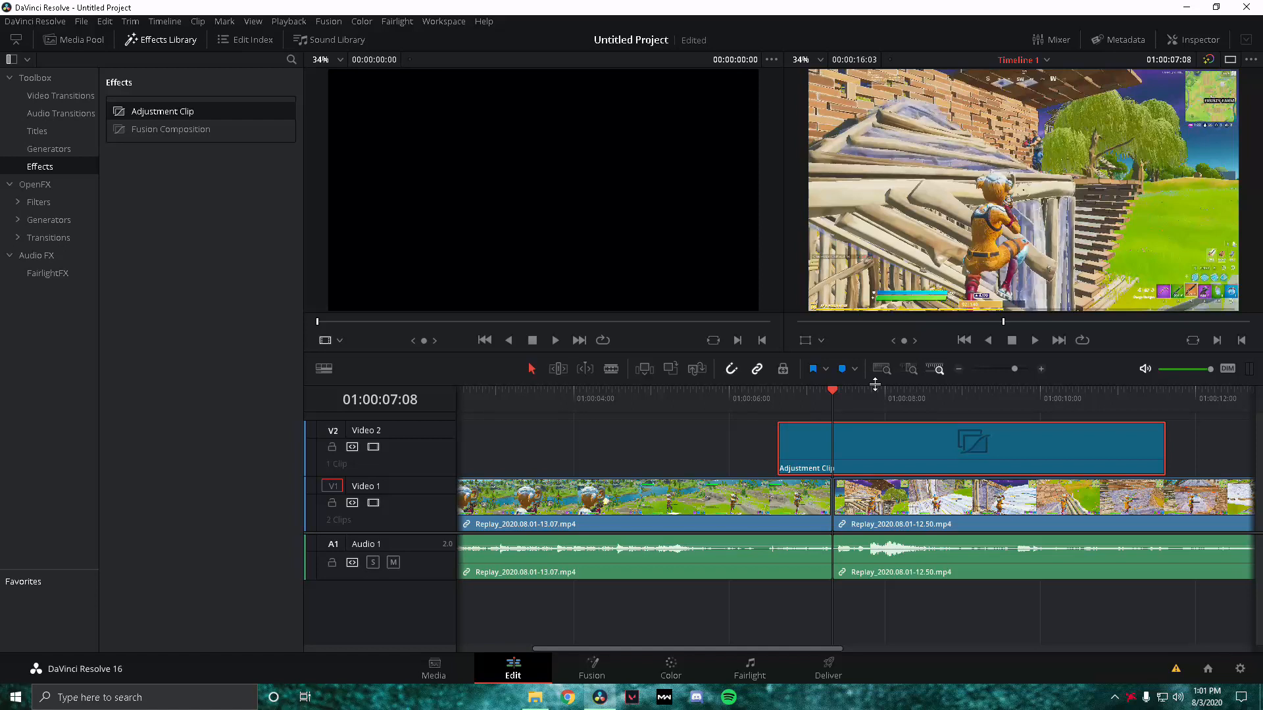
pyautogui.press('Left')
pyautogui.press('Left')
pyautogui.press('Left')
pyautogui.press('Right')
pyautogui.press('Right')
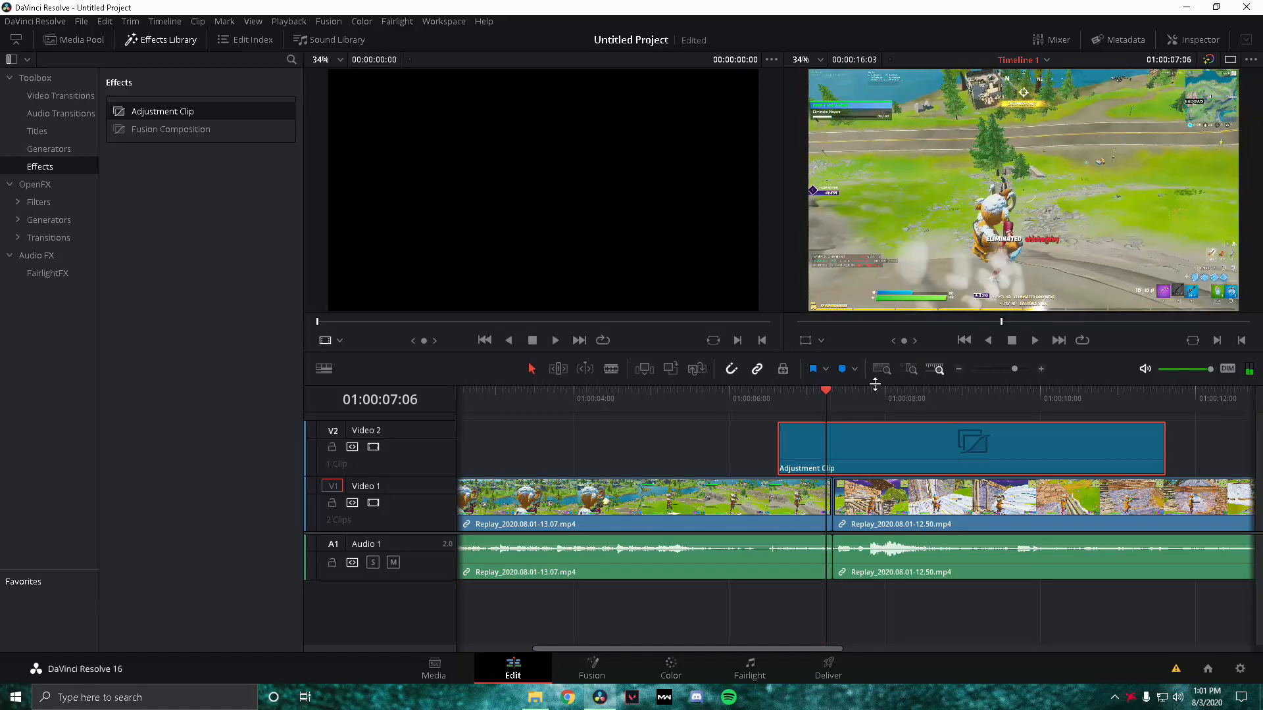
pyautogui.press('Right')
pyautogui.press('Left')
pyautogui.press('Left')
pyautogui.press('Left')
pyautogui.press('Left')
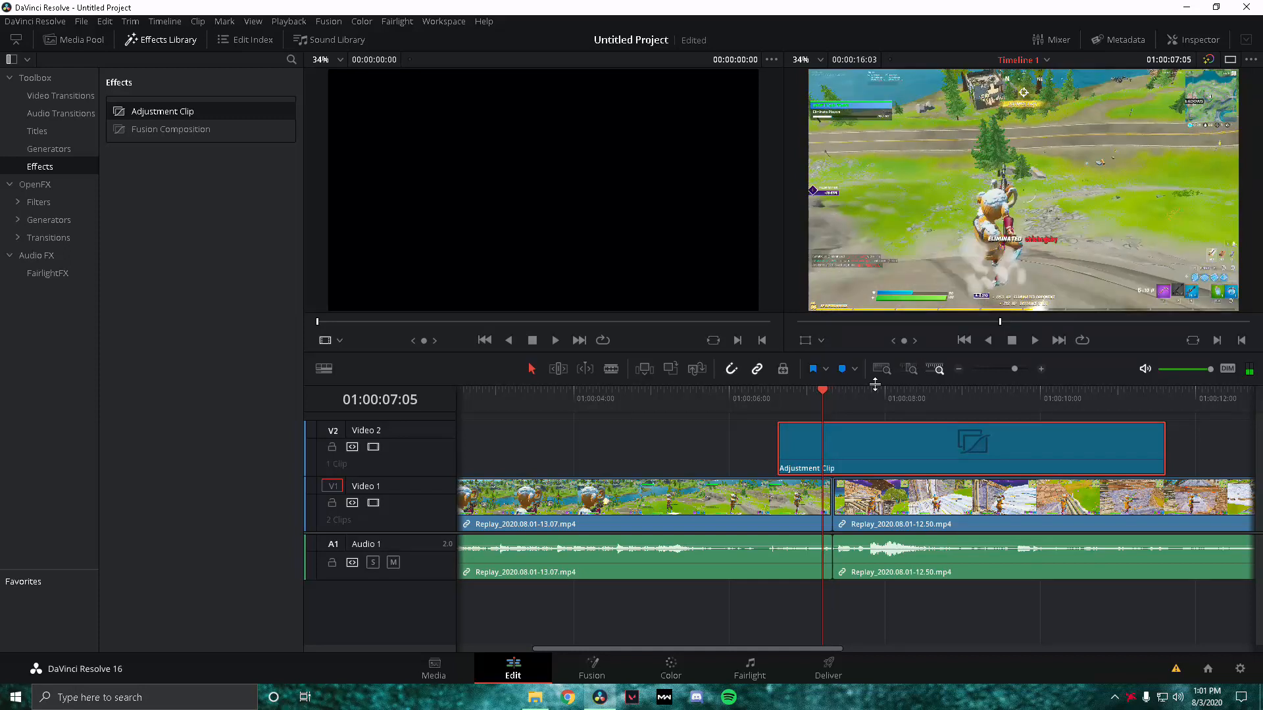
pyautogui.press('Left')
pyautogui.press('Left')
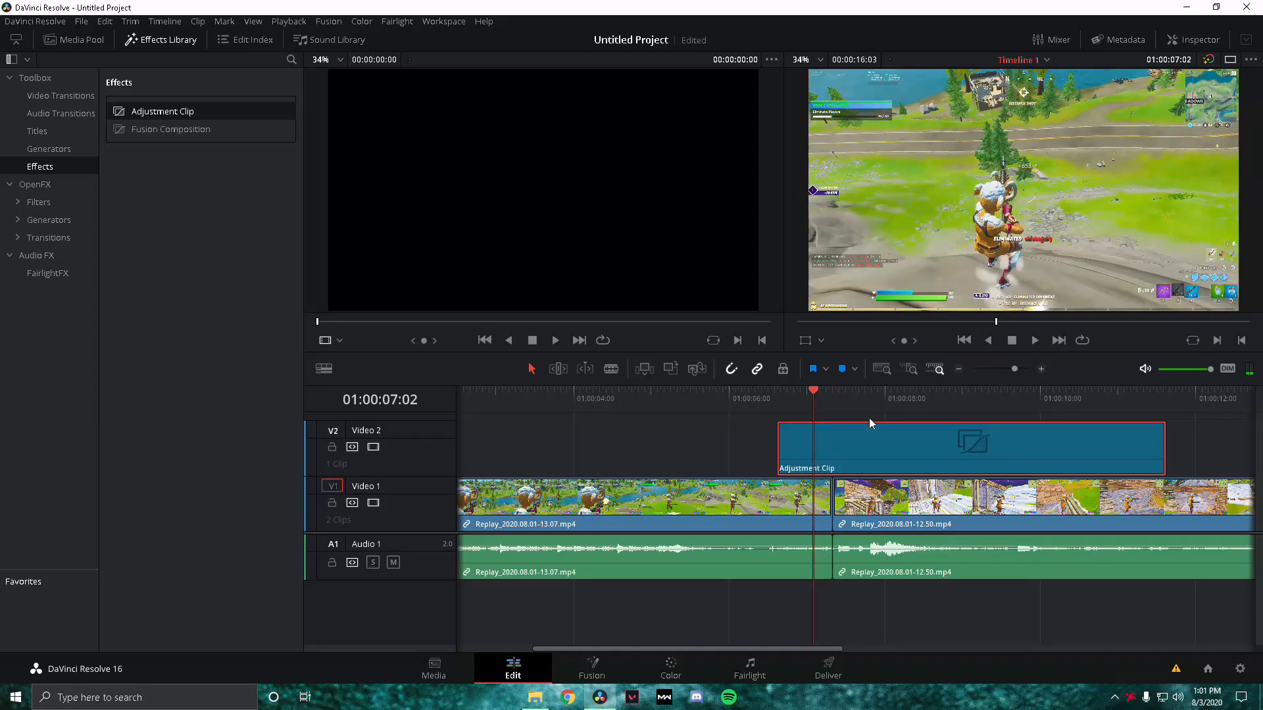
pyautogui.hotkey('shift', '[')
# Split the adjustment clip at 01:00:07:14, six frames after the cut, and delete the part behind it.
pyautogui.press('Right')
pyautogui.press('Right')
pyautogui.press('Right')
pyautogui.press('Right')
pyautogui.press('Right')
pyautogui.press('Right')
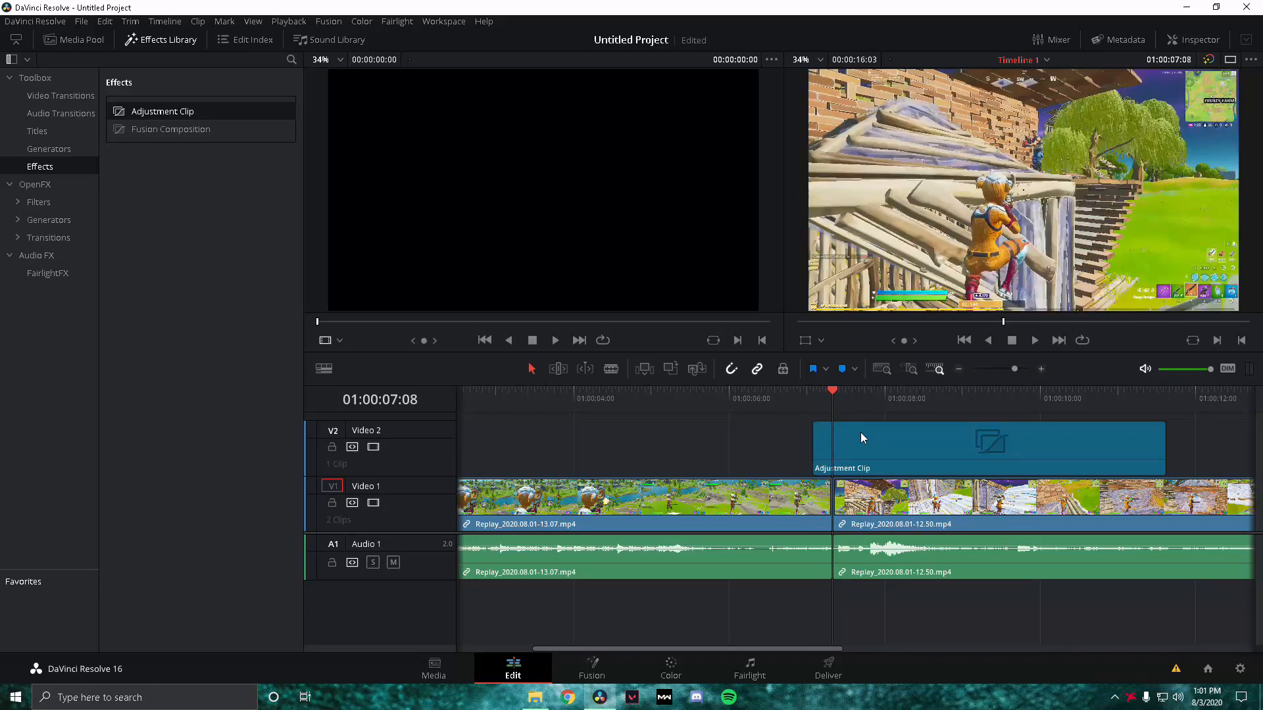
pyautogui.press('Right')
pyautogui.press('Right')
pyautogui.press('Right')
pyautogui.press('Right')
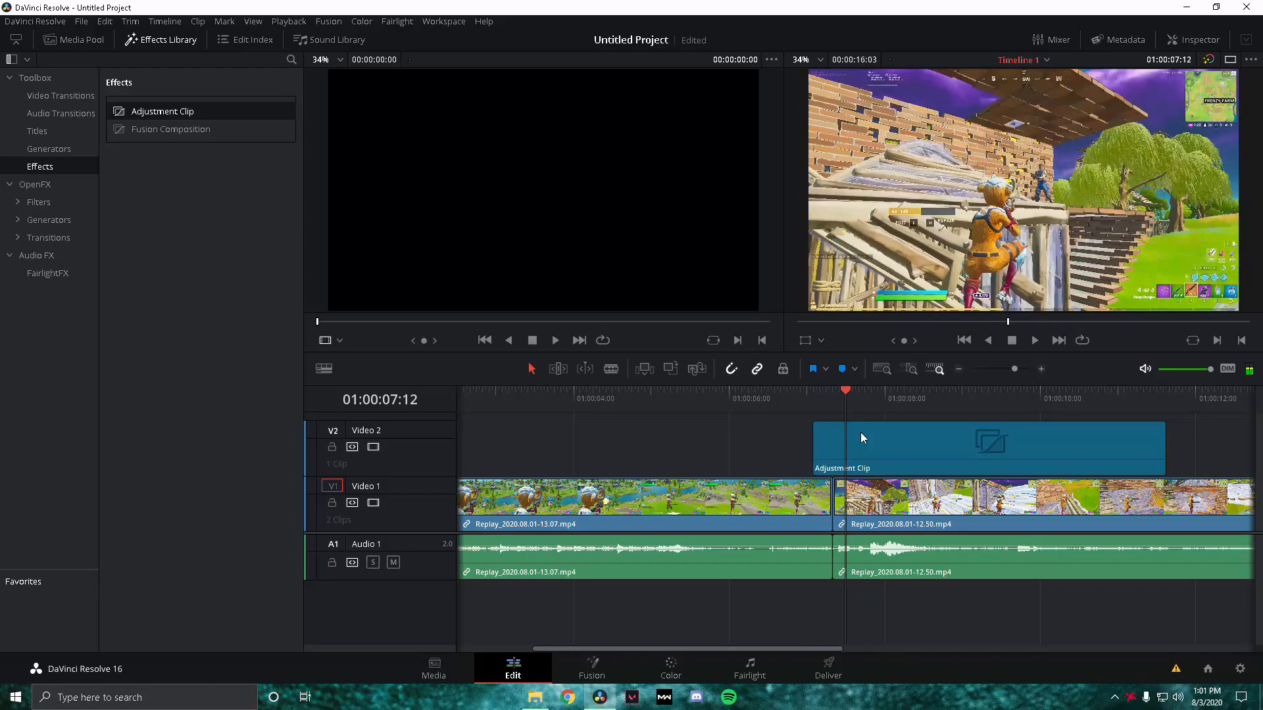
pyautogui.press('Right')
pyautogui.press('Right')
pyautogui.click(861, 442)
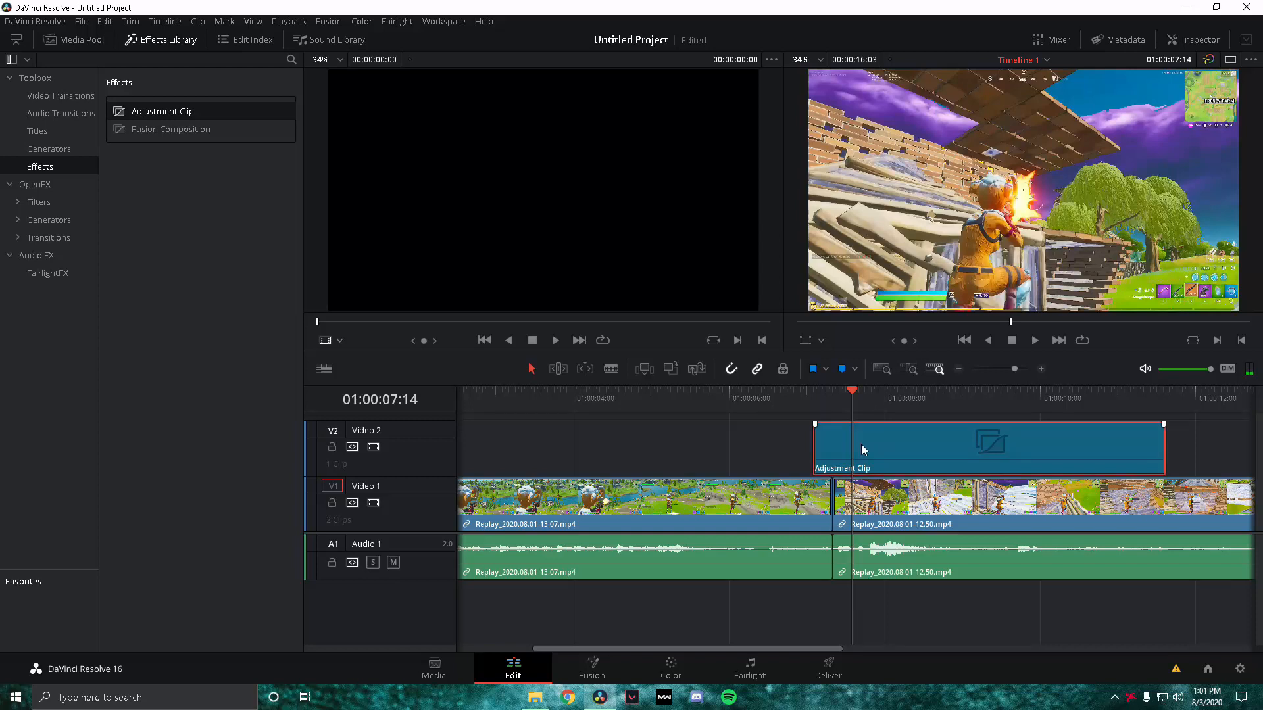
pyautogui.hotkey('ctrl', 'b')
pyautogui.press('Delete')
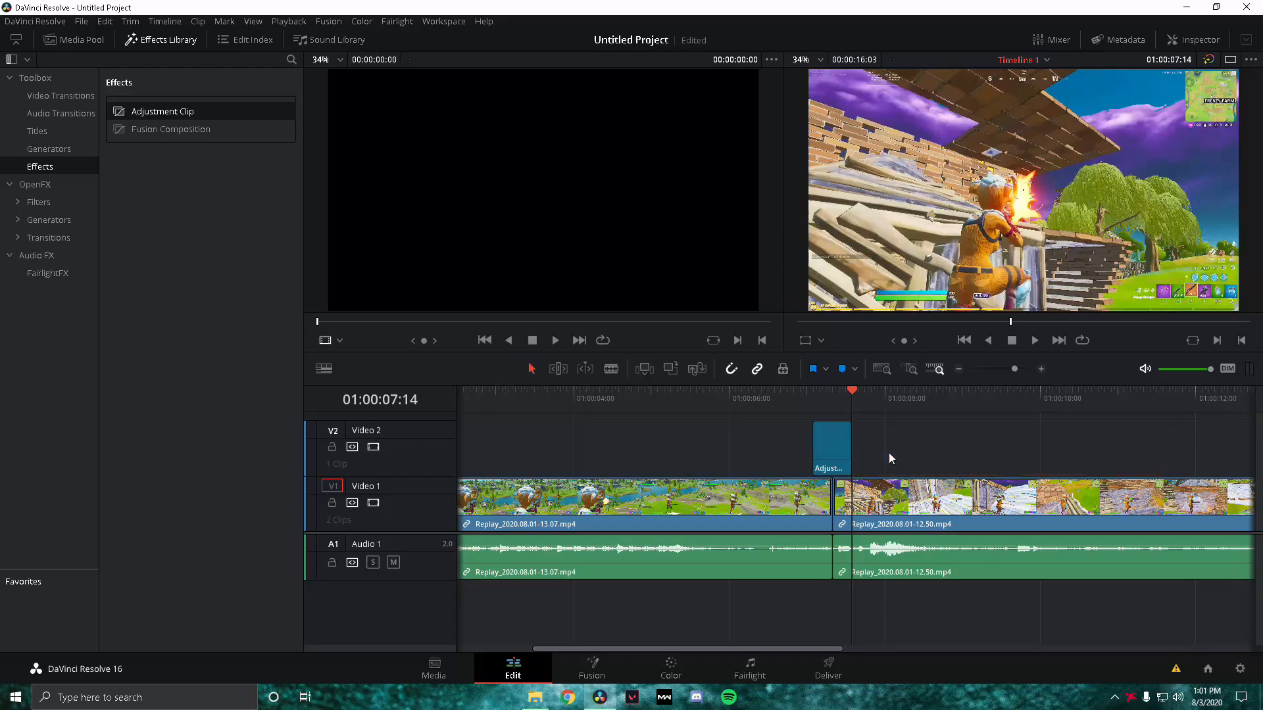
# Open the shortened adjustment clip in Fusion and delete the existing glitch transition node.
pyautogui.click(828, 403)
pyautogui.click(830, 467)
pyautogui.click(603, 669)
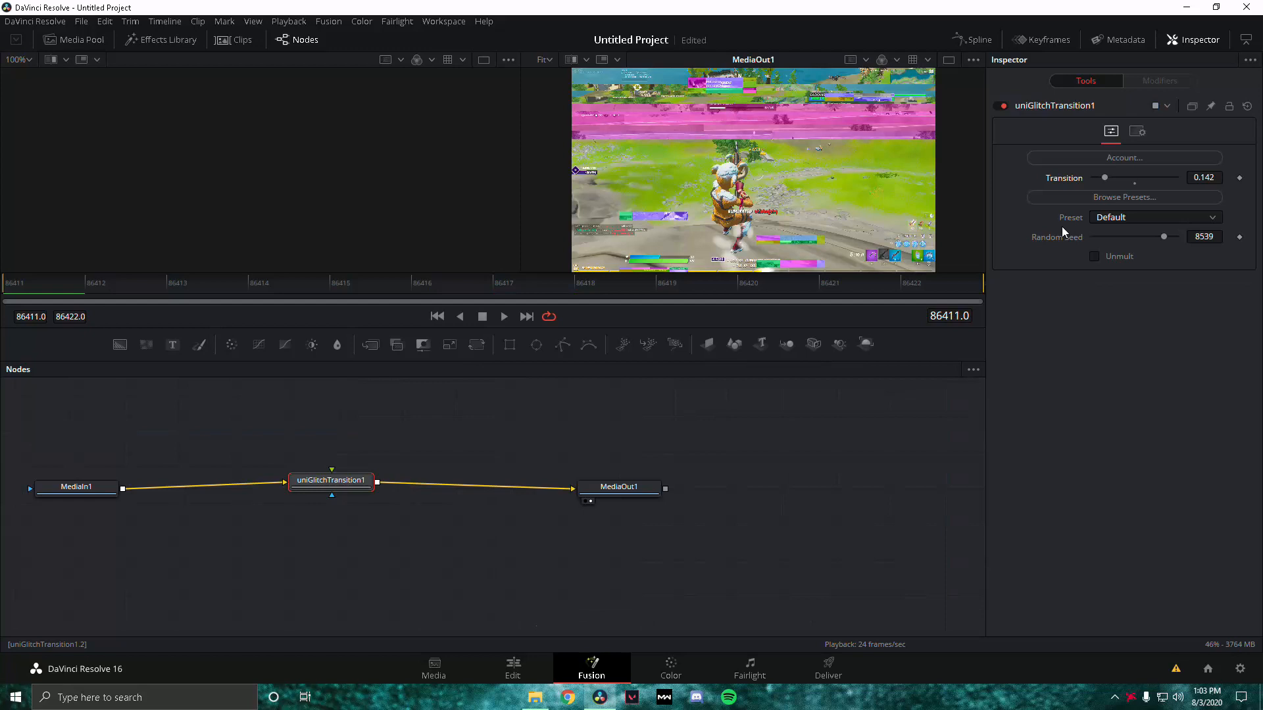
pyautogui.press('Delete')
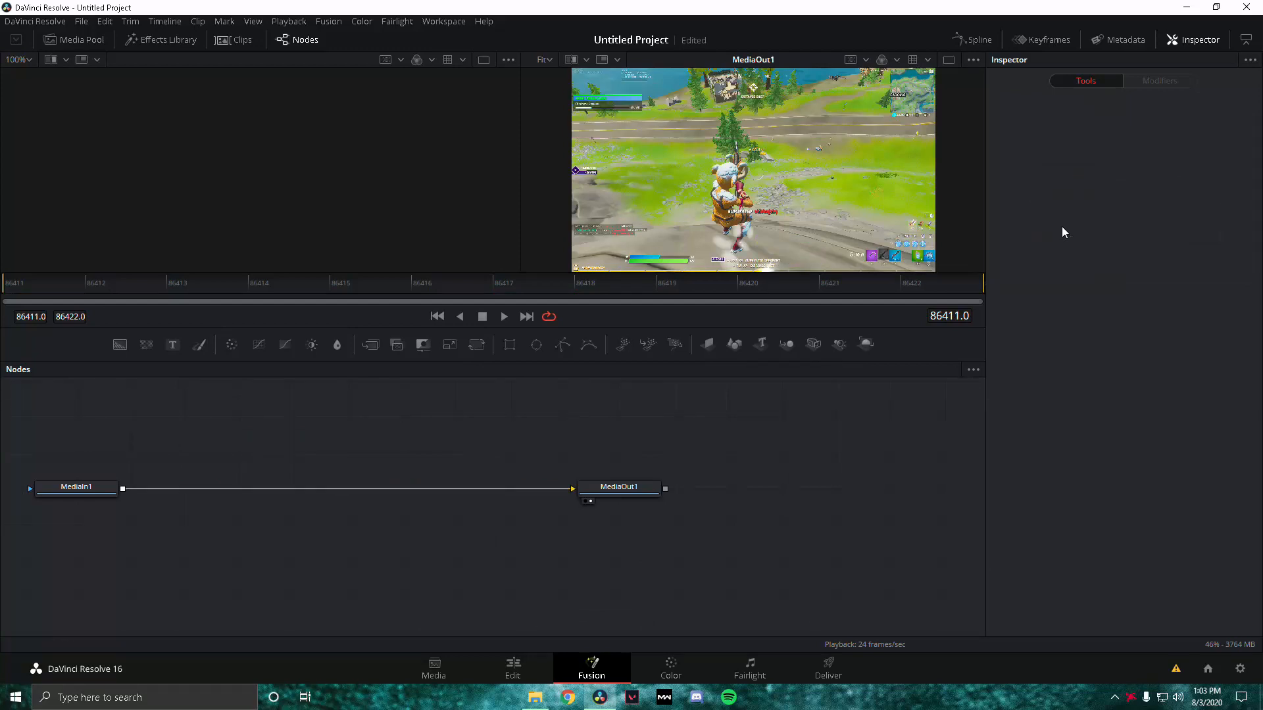
# Add a uni.Glitch Transition node and insert it into the connection between MediaIn1 and MediaOut1.
pyautogui.hotkey('shift', 'space')
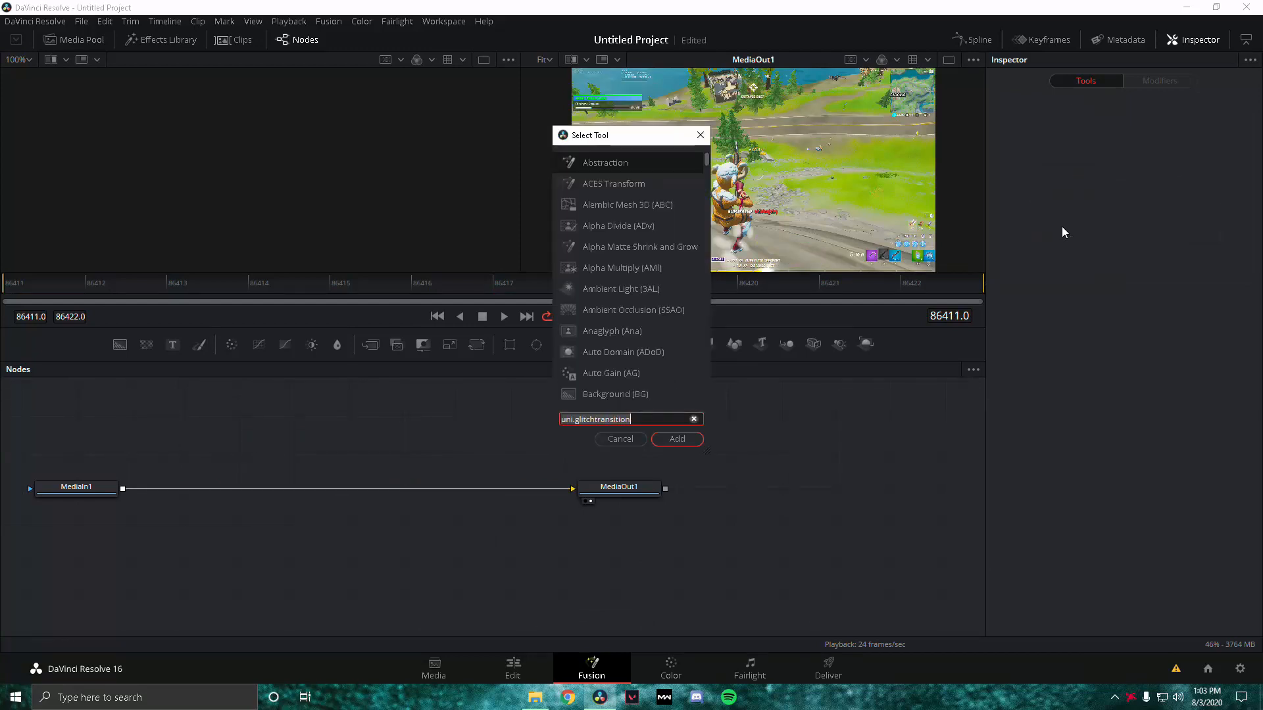
pyautogui.press('Home')
pyautogui.press('Delete')
pyautogui.press('Delete')
pyautogui.press('Delete')
pyautogui.press('Delete')
pyautogui.hotkey('ctrl', 'a')
pyautogui.press('BackSpace')
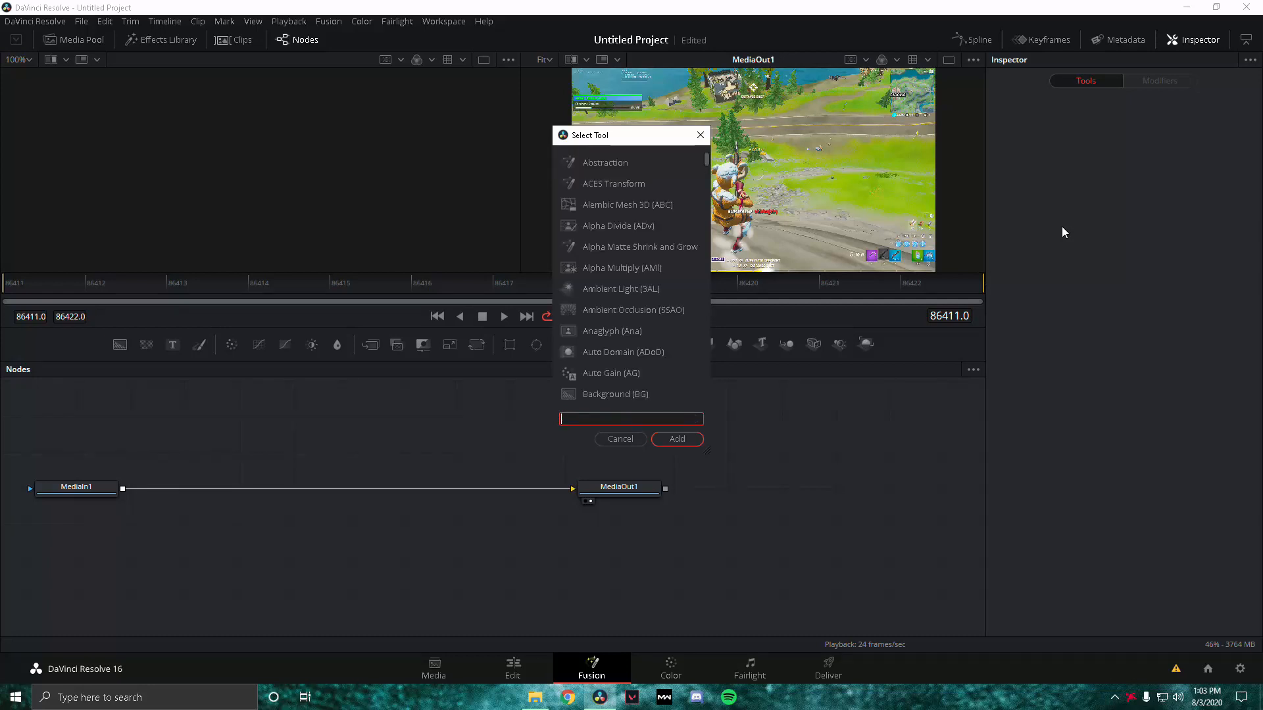
pyautogui.write('uni.glitch')
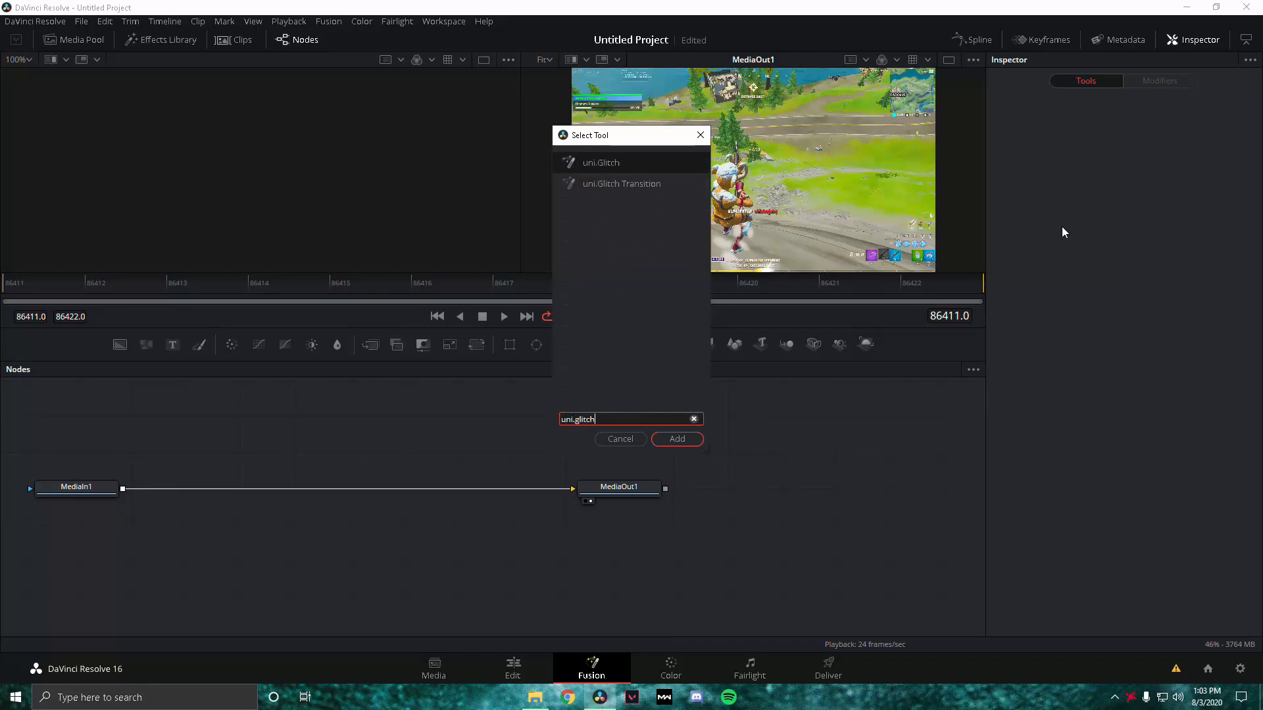
pyautogui.press('Down')
pyautogui.write('transition')
pyautogui.press('Return')
pyautogui.moveTo(171, 485); pyautogui.dragTo(351, 466)
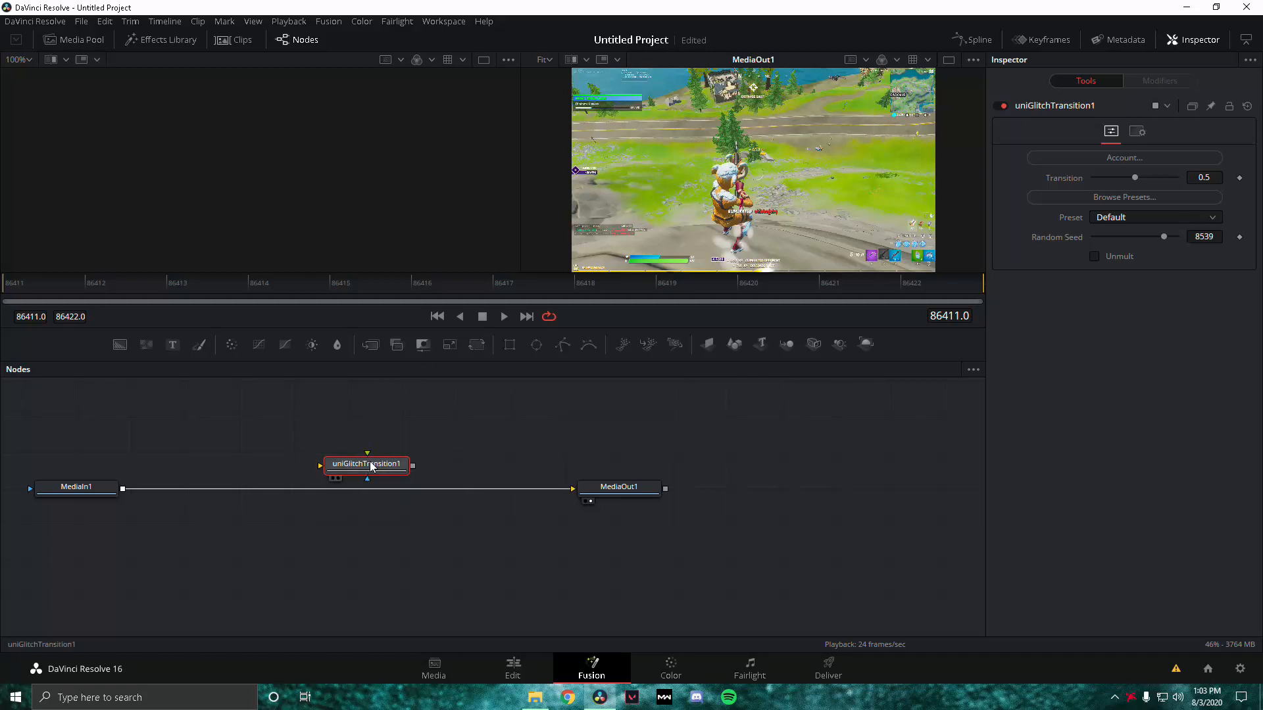
pyautogui.moveTo(368, 467); pyautogui.dragTo(388, 492)
# Try a Transition value of 1 on the glitch node, set it to 0.14 and play the effect.
pyautogui.click(1204, 177)
pyautogui.write('1')
pyautogui.press('Return')
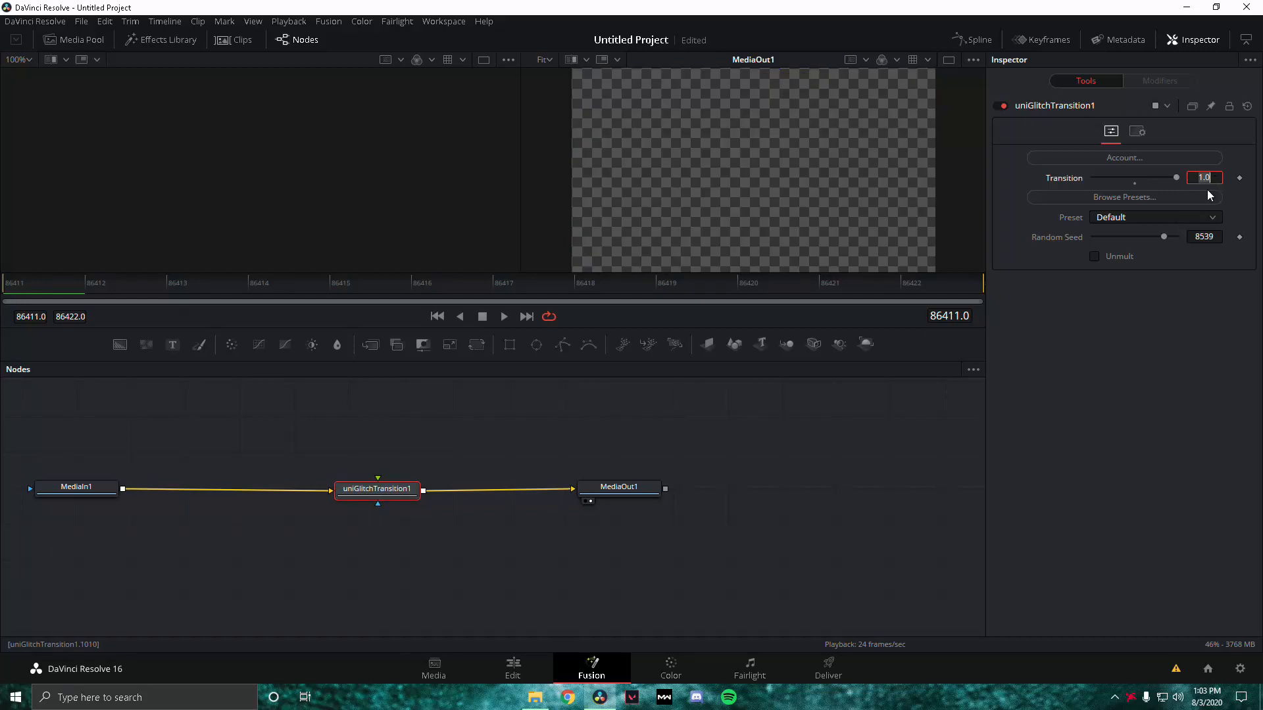
pyautogui.write('0.14')
pyautogui.press('Tab')
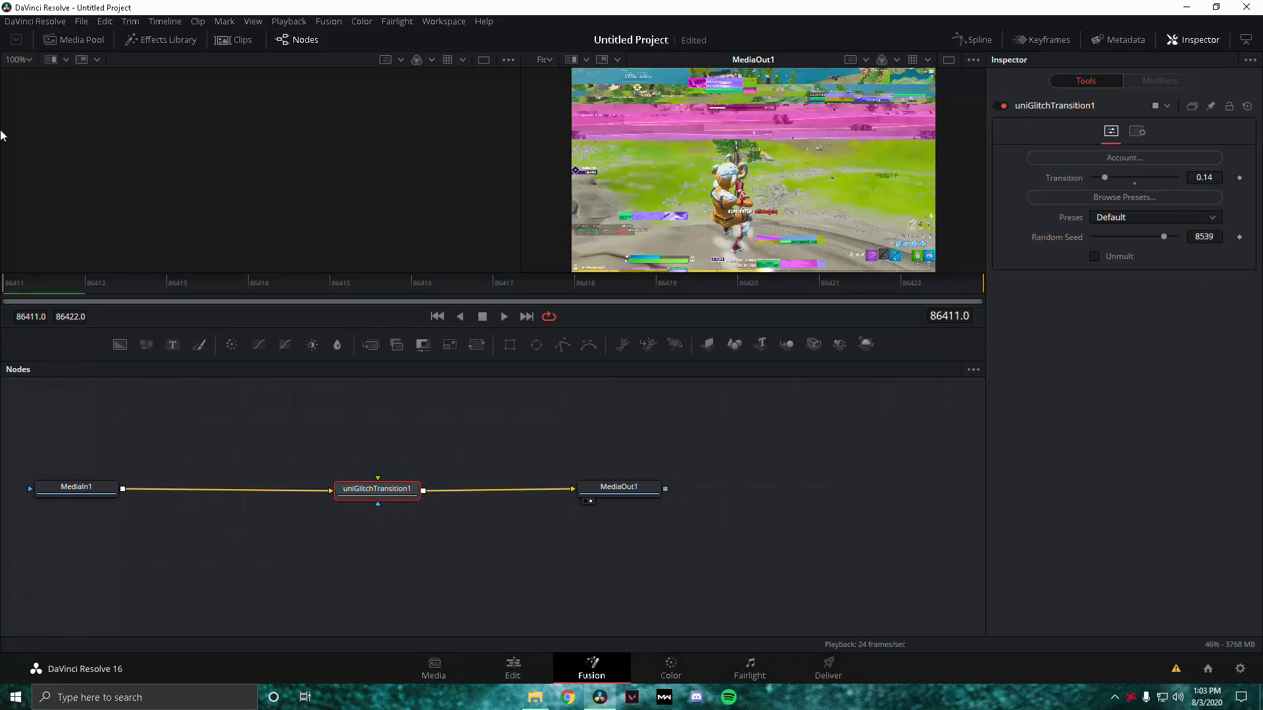
pyautogui.press('space')
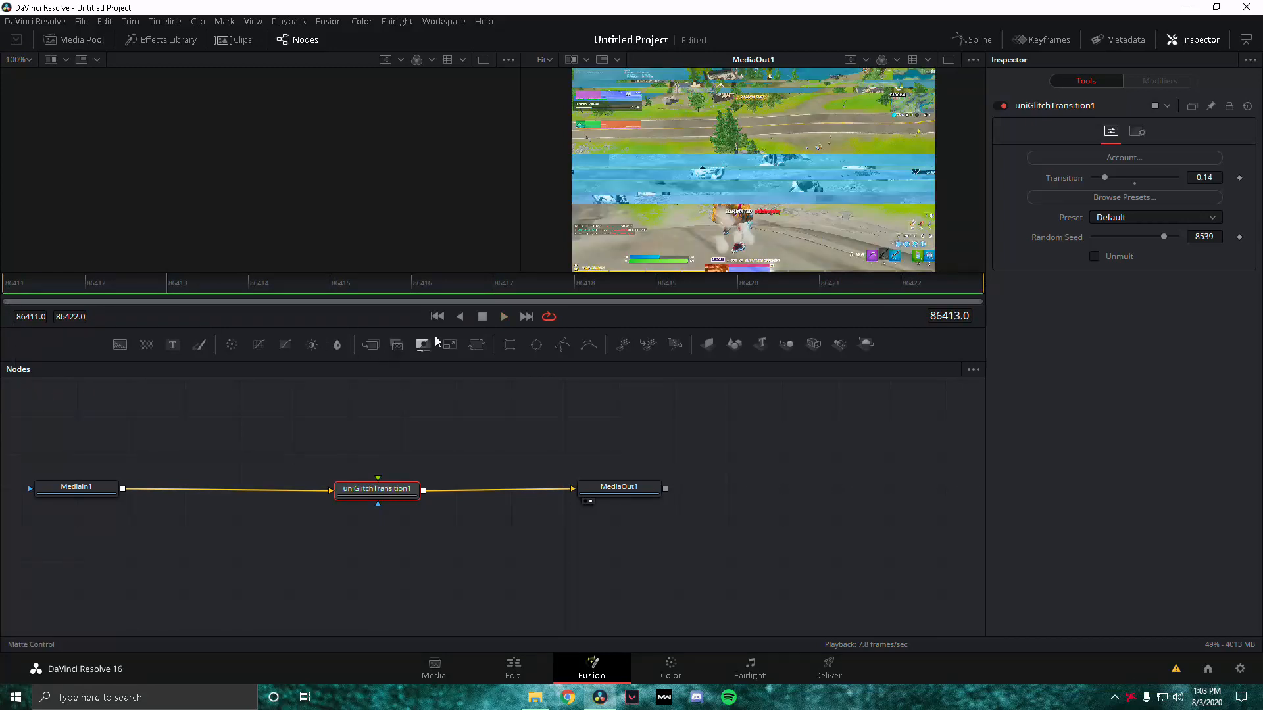
# Try a Transition value of 0.2 on the glitch node, and set it back to 0.14.
pyautogui.click(1204, 177)
pyautogui.write('0.2')
pyautogui.press('Tab')
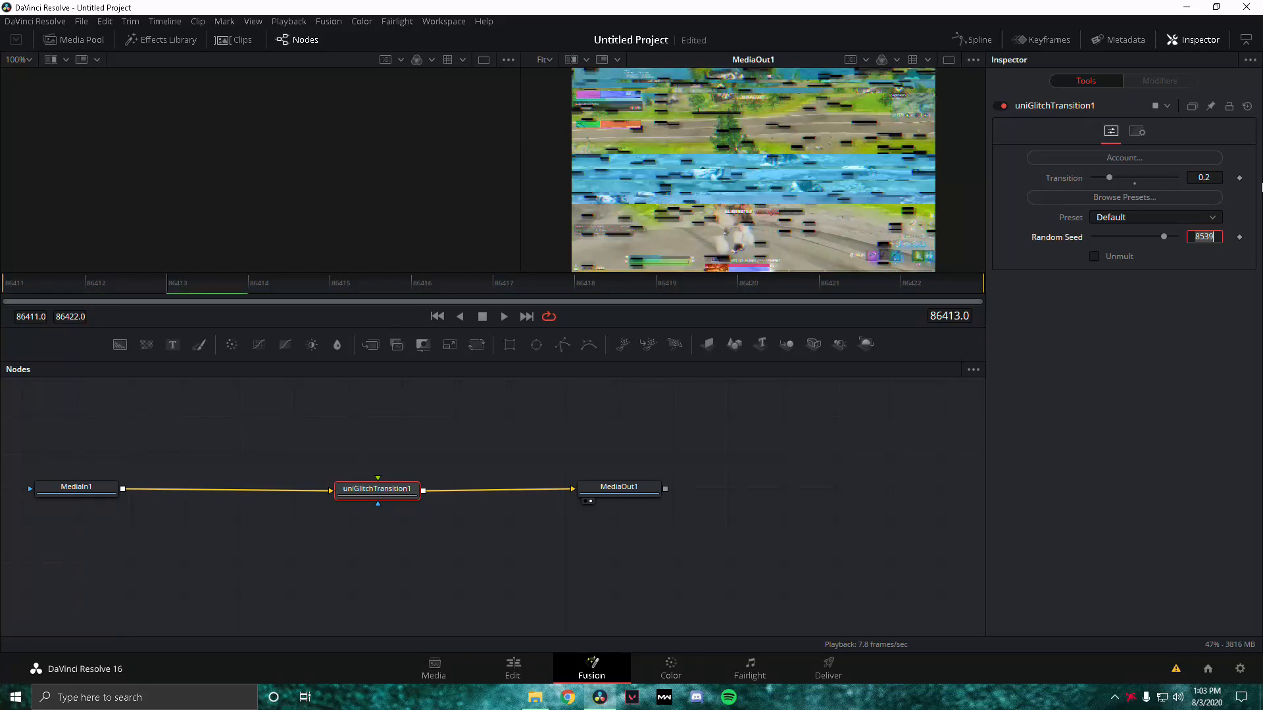
pyautogui.click(1210, 176)
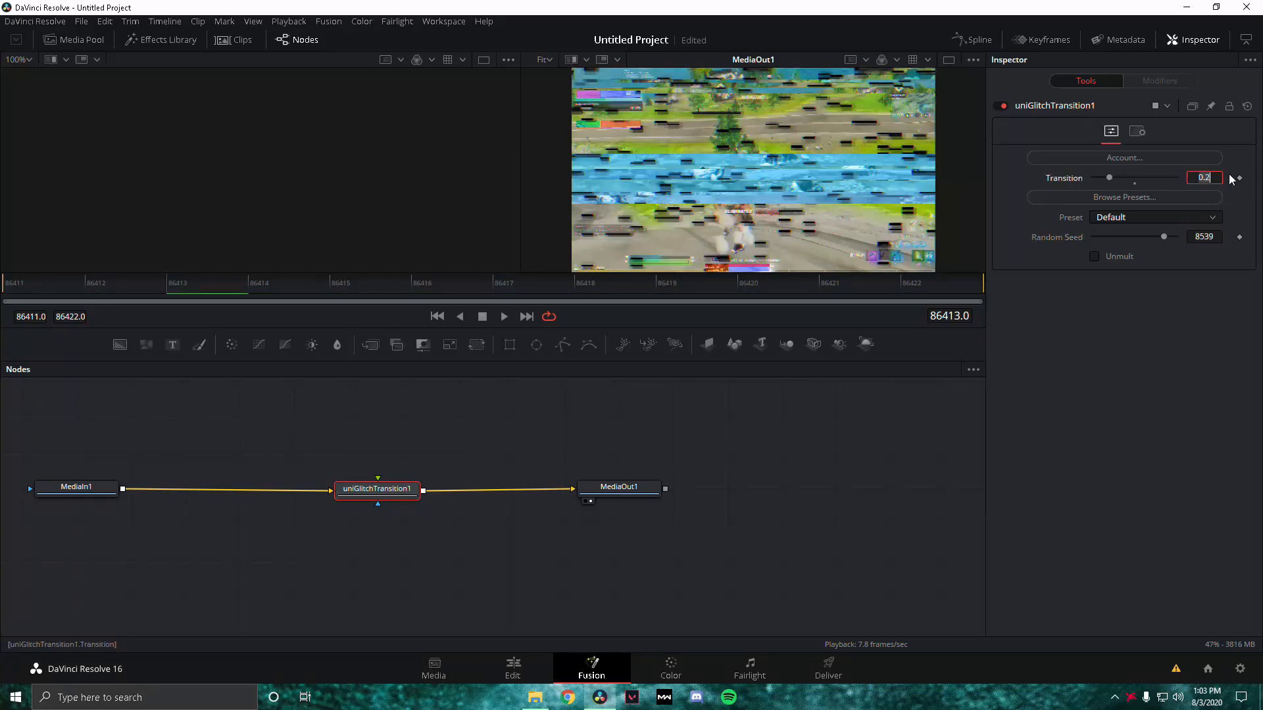
pyautogui.write('1.14')
pyautogui.press('Tab')
pyautogui.click(1092, 478)
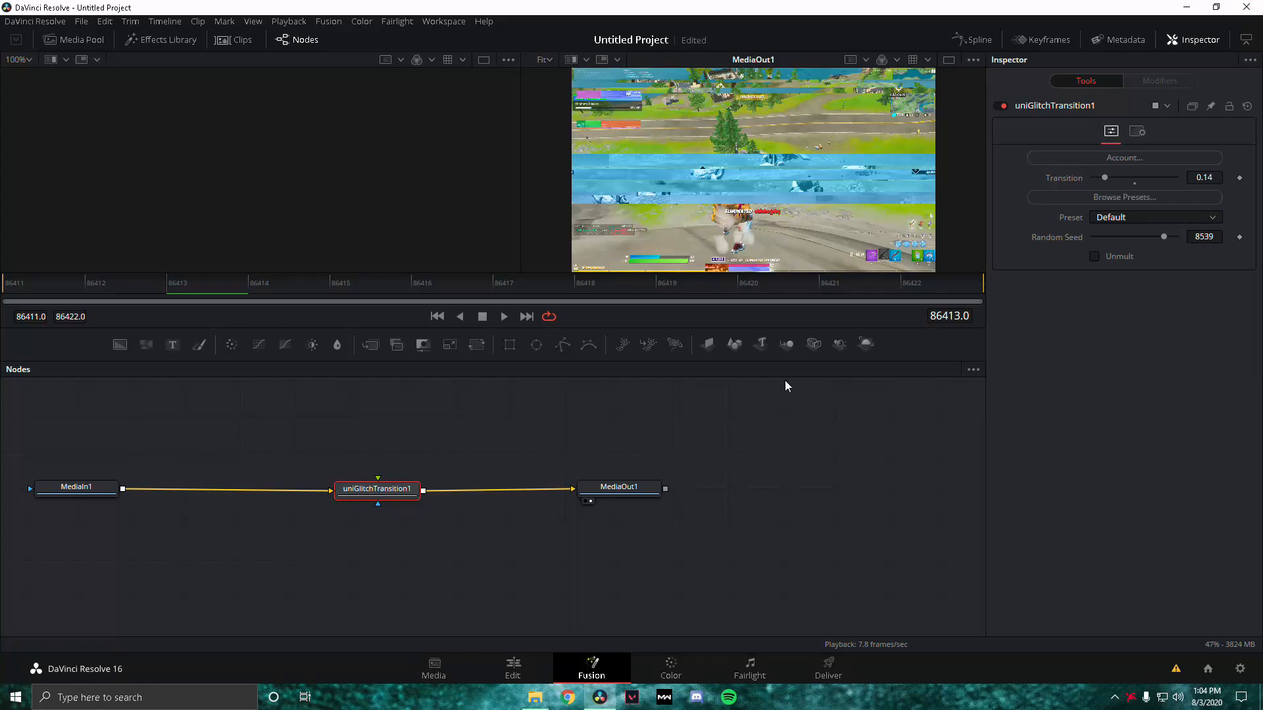
# Add Transition keyframes to the glitch node at frames 86411, 86417 and 86423.
pyautogui.click(11, 292)
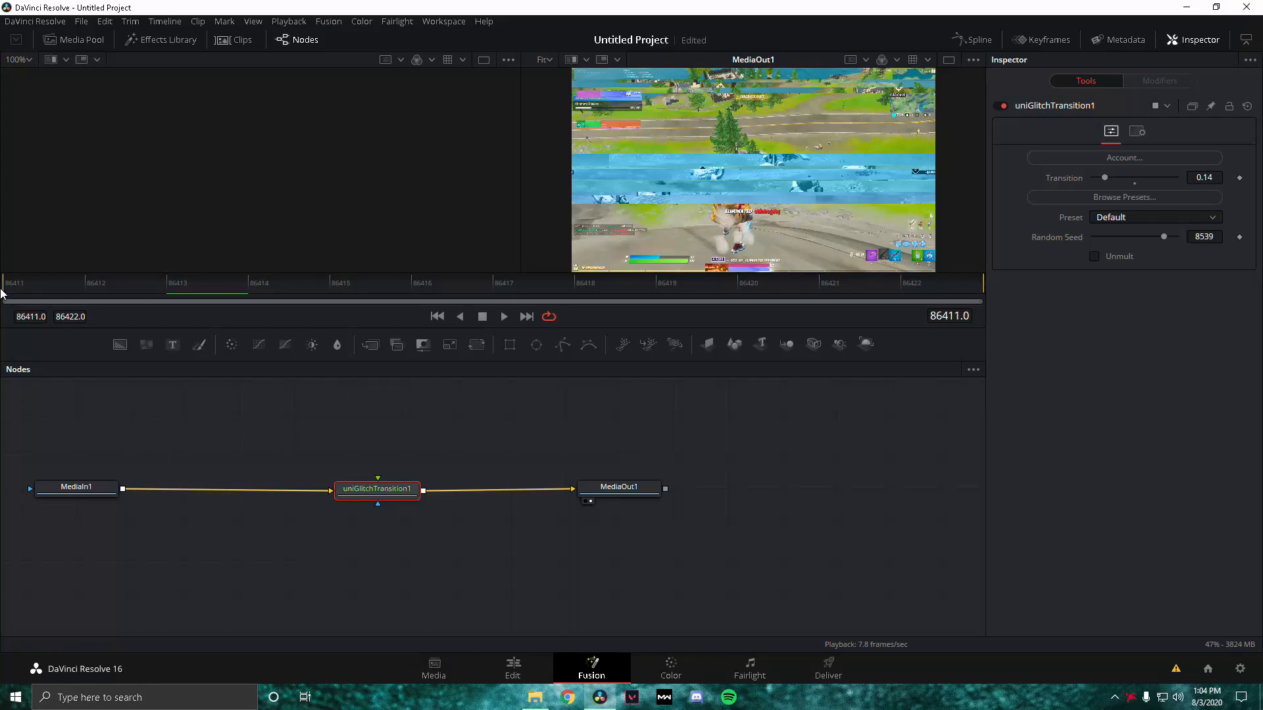
pyautogui.click(1239, 178)
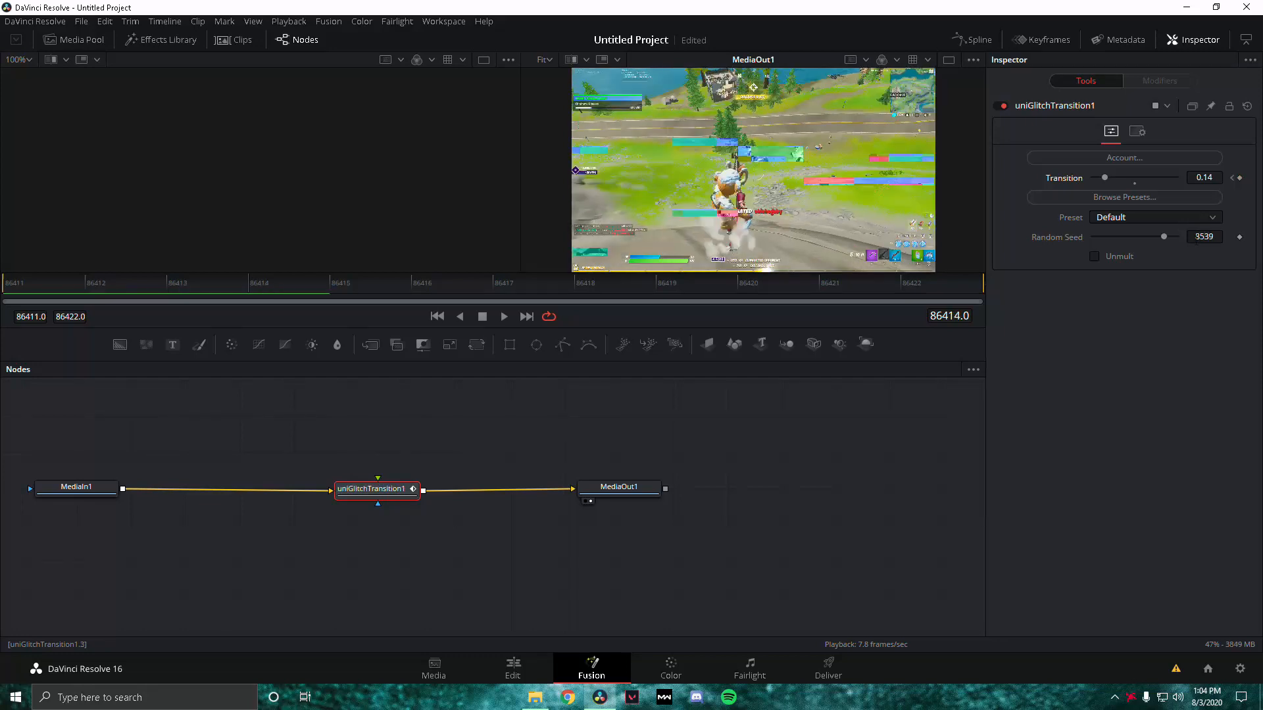
pyautogui.click(1240, 178)
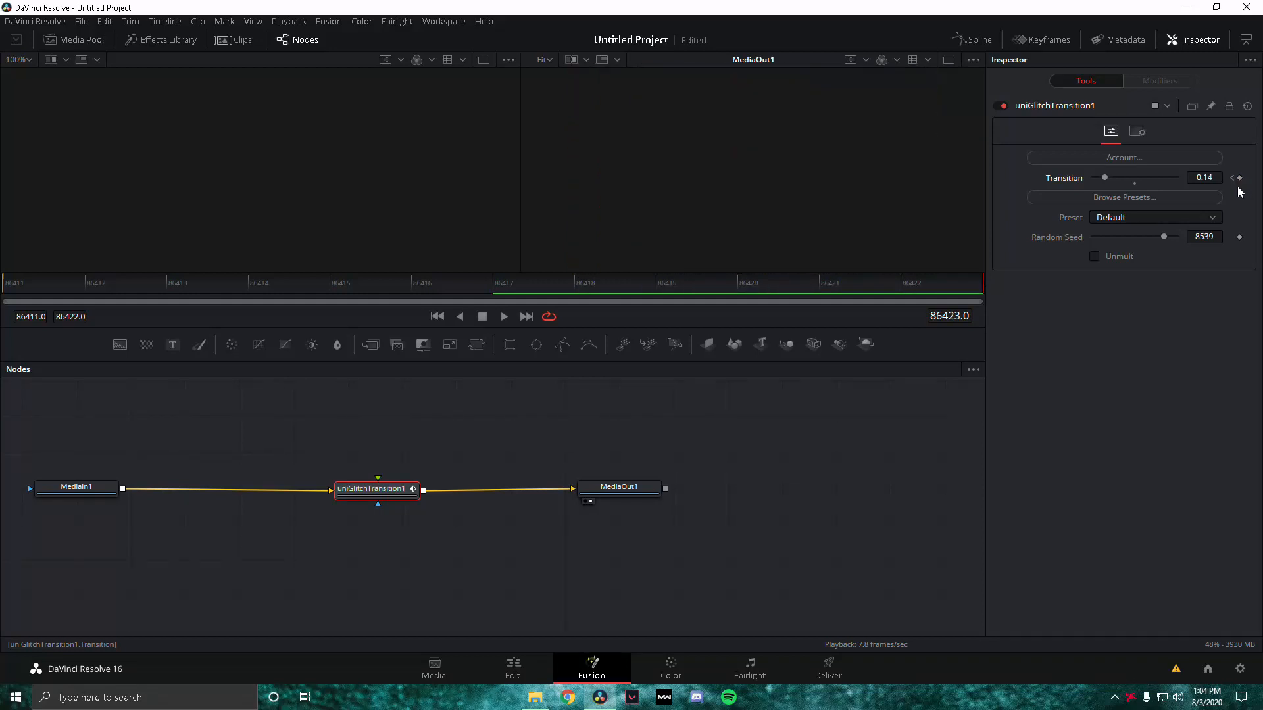
pyautogui.click(1239, 178)
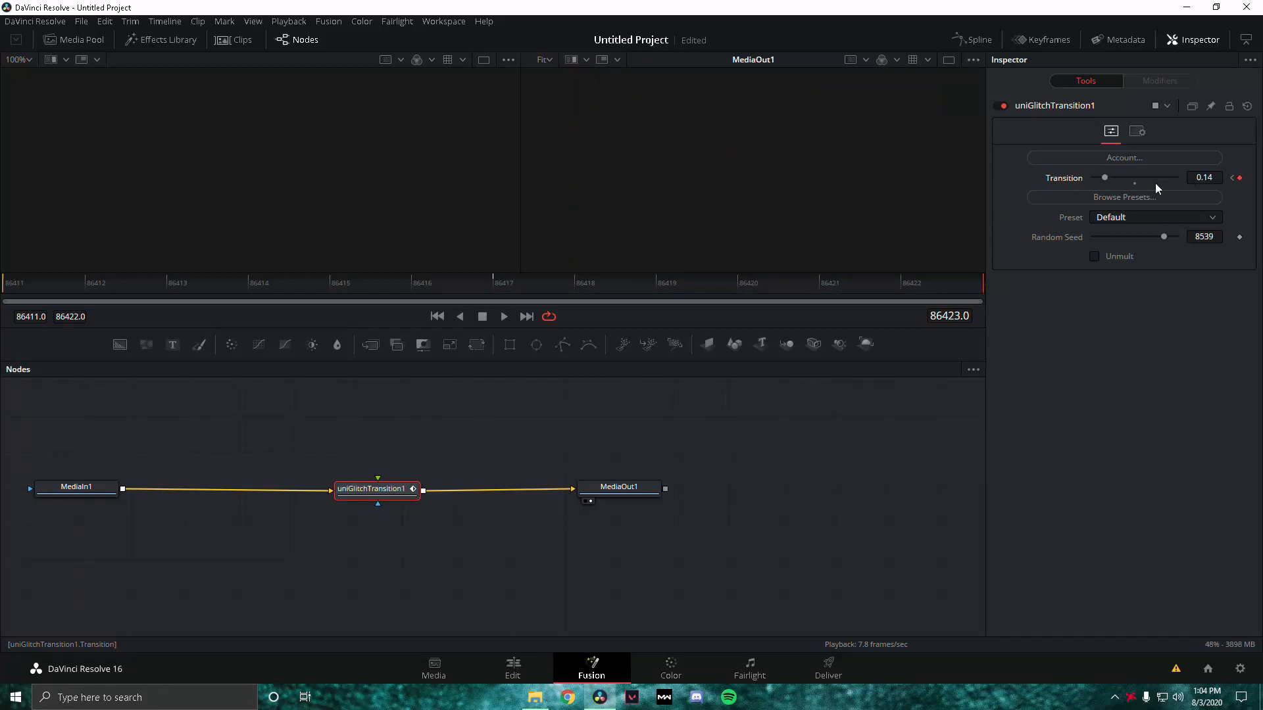
# Set the Transition value to 0 at the first and last keyframes, frames 86411 and 86423.
pyautogui.click(1231, 179)
pyautogui.click(1231, 178)
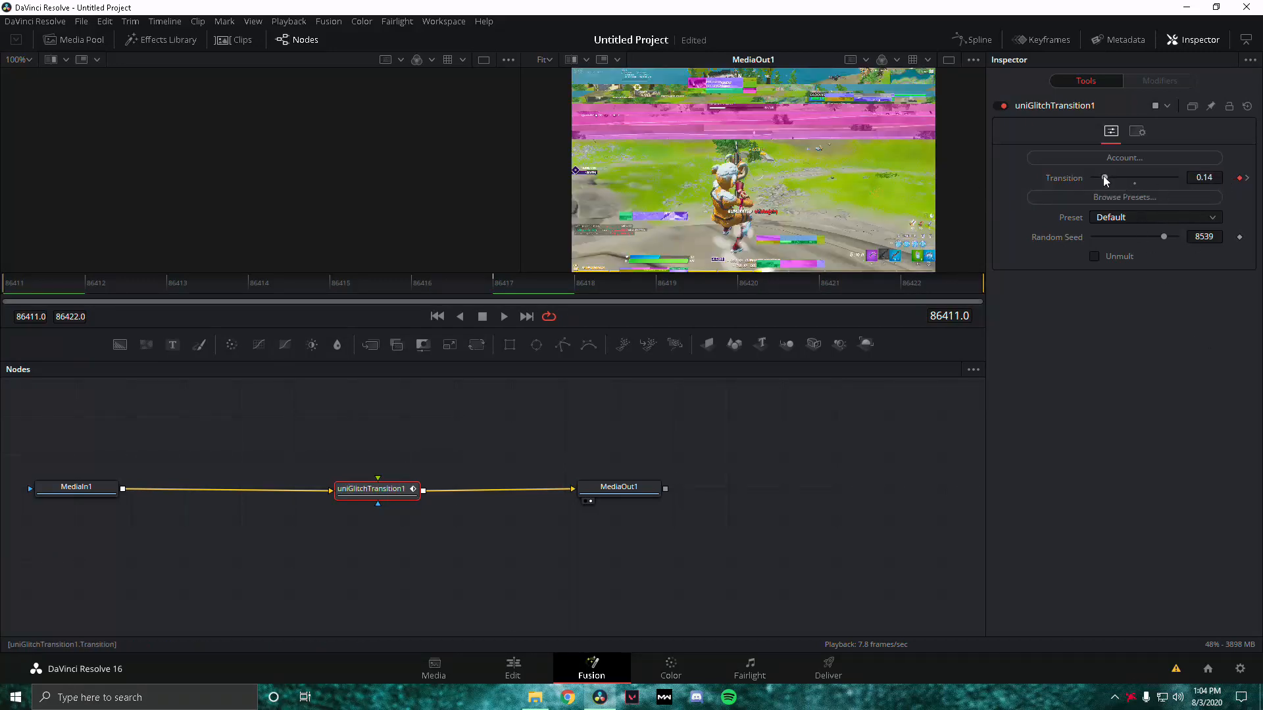
pyautogui.moveTo(1102, 175); pyautogui.dragTo(1080, 180)
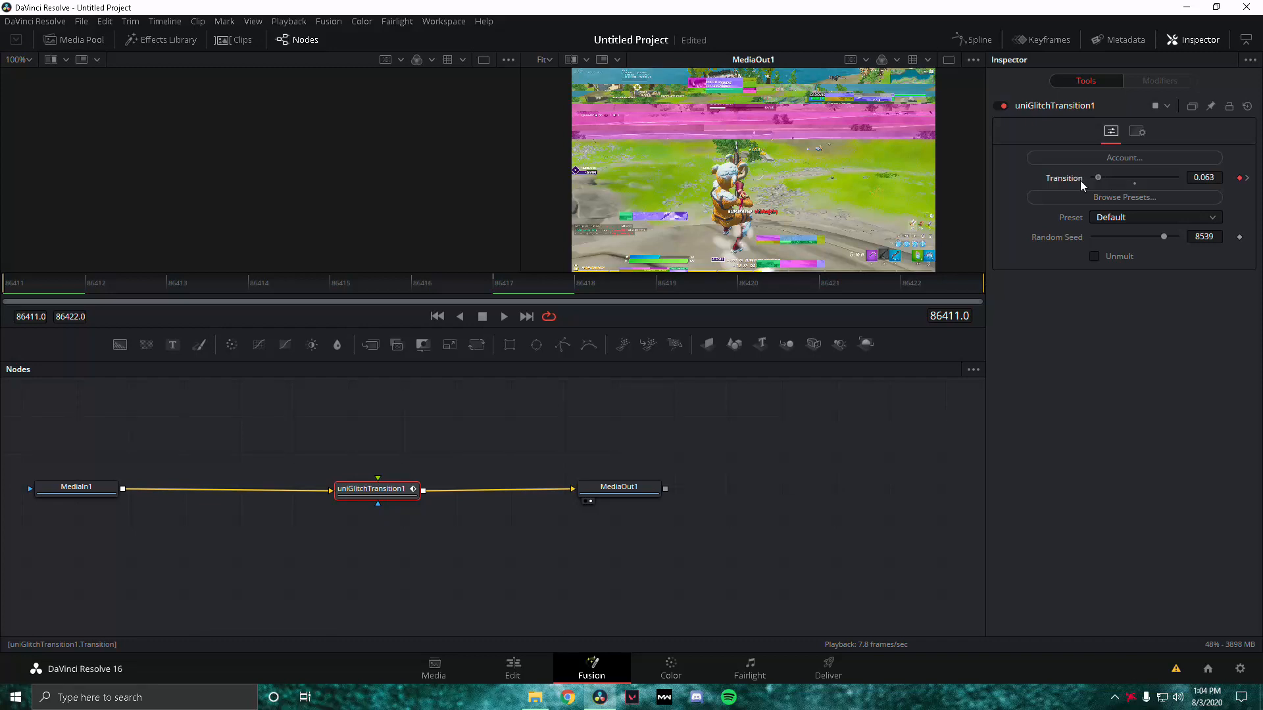
pyautogui.click(1245, 179)
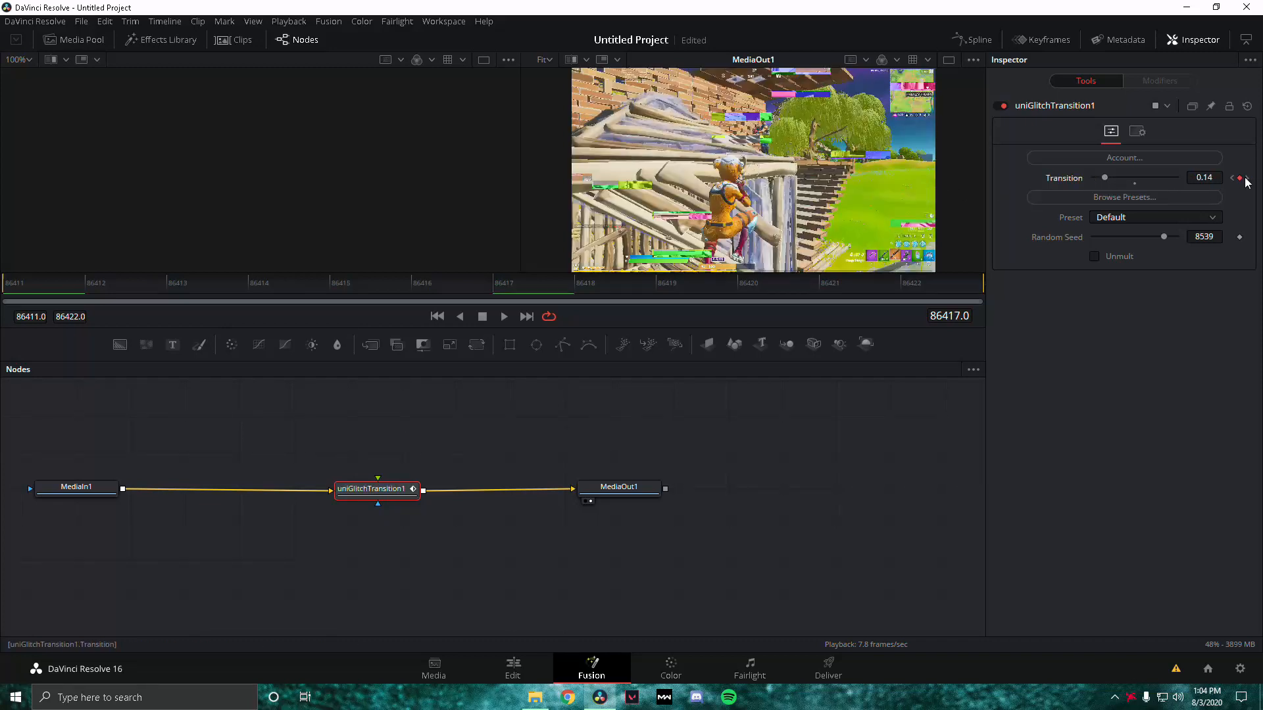
pyautogui.moveTo(1108, 179); pyautogui.dragTo(1065, 184)
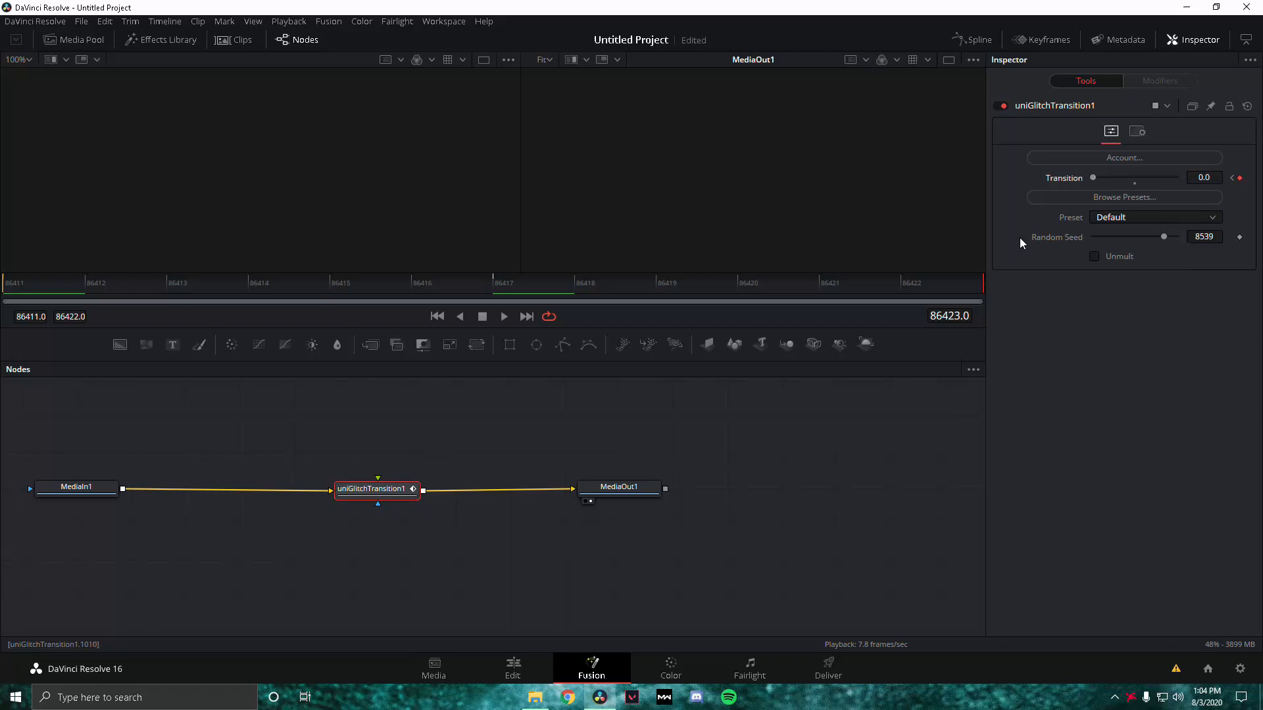
# Show the Transition curve in the Spline editor and smooth all three of its keyframes.
pyautogui.click(975, 41)
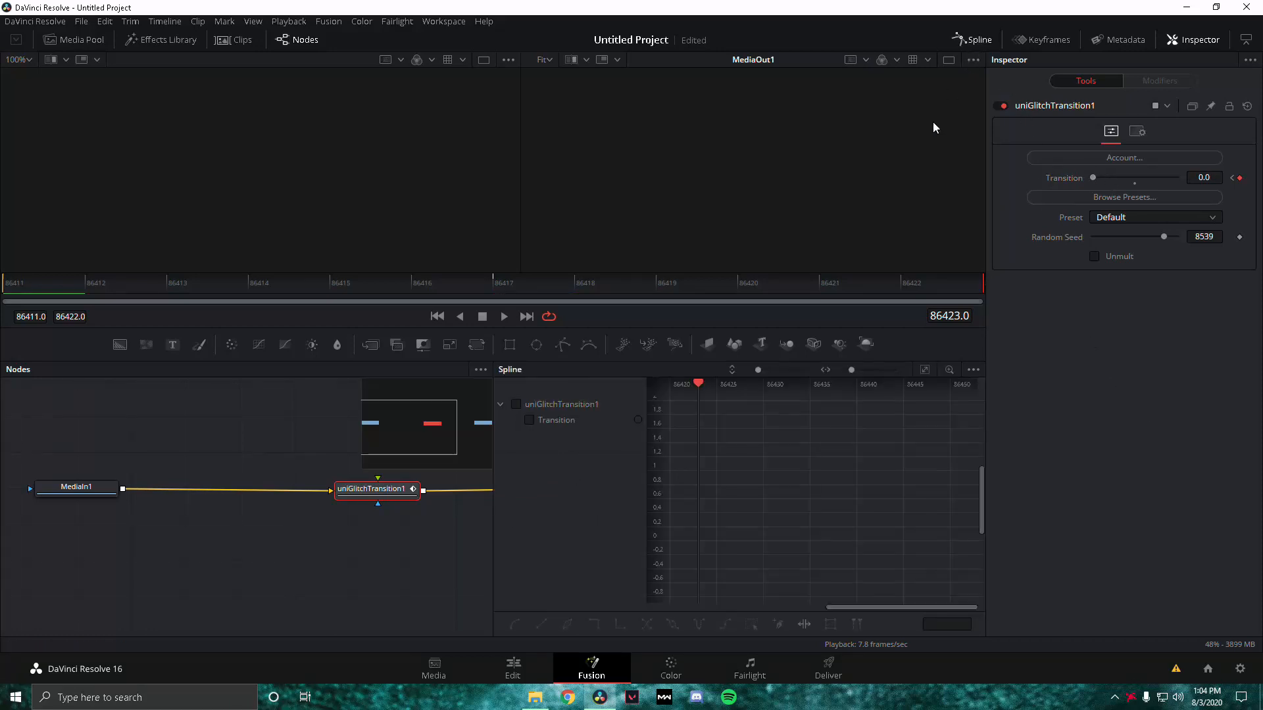
pyautogui.click(516, 404)
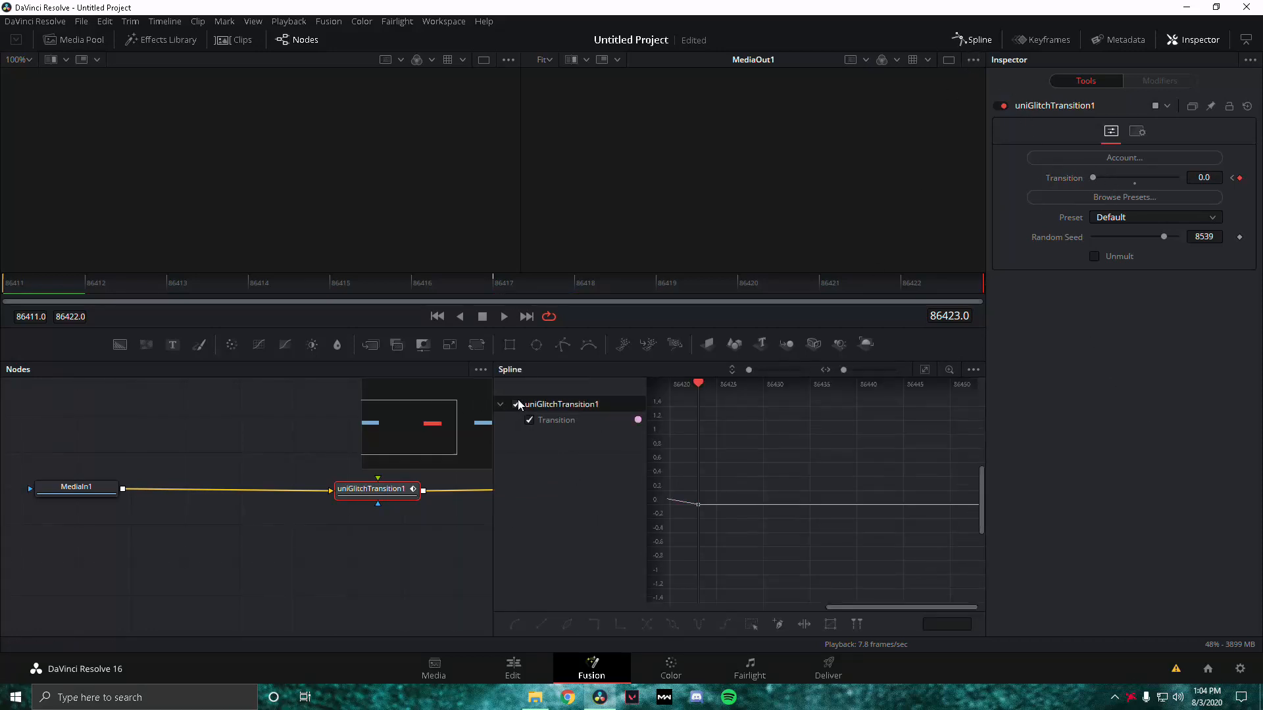
pyautogui.moveTo(845, 605); pyautogui.dragTo(767, 606)
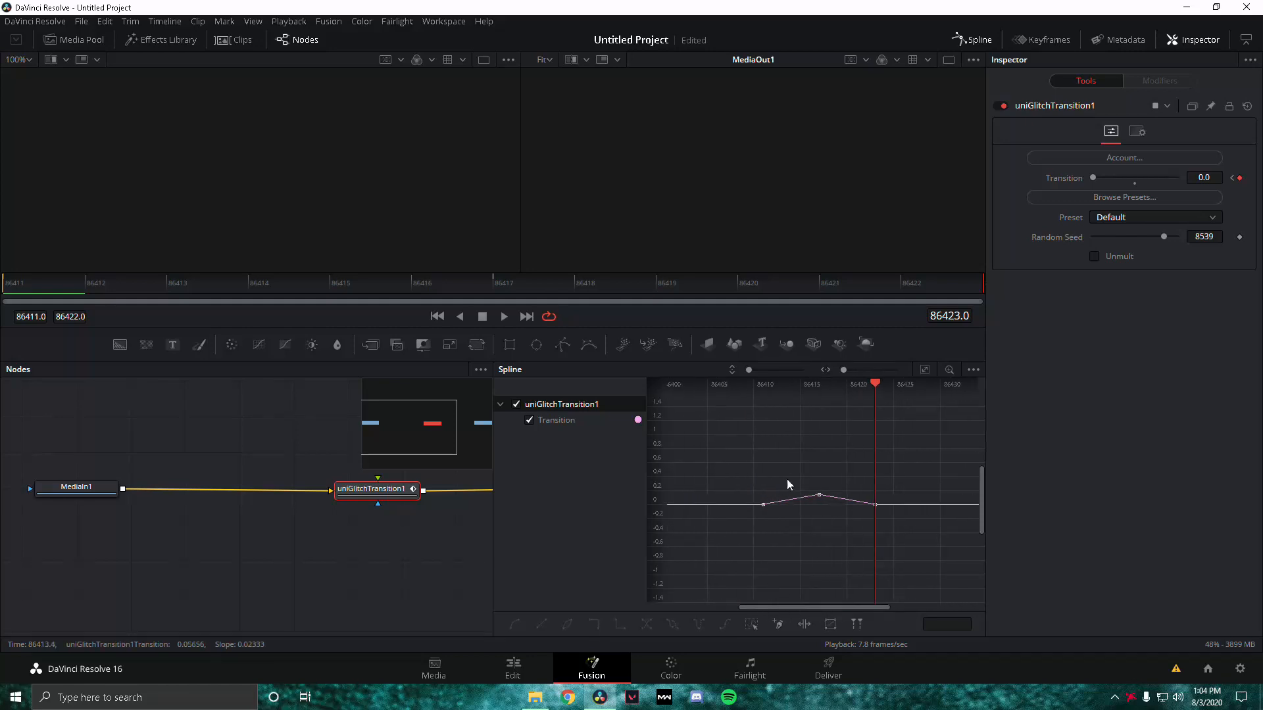
pyautogui.moveTo(728, 451); pyautogui.dragTo(960, 572)
pyautogui.hotkey('shift', 's')
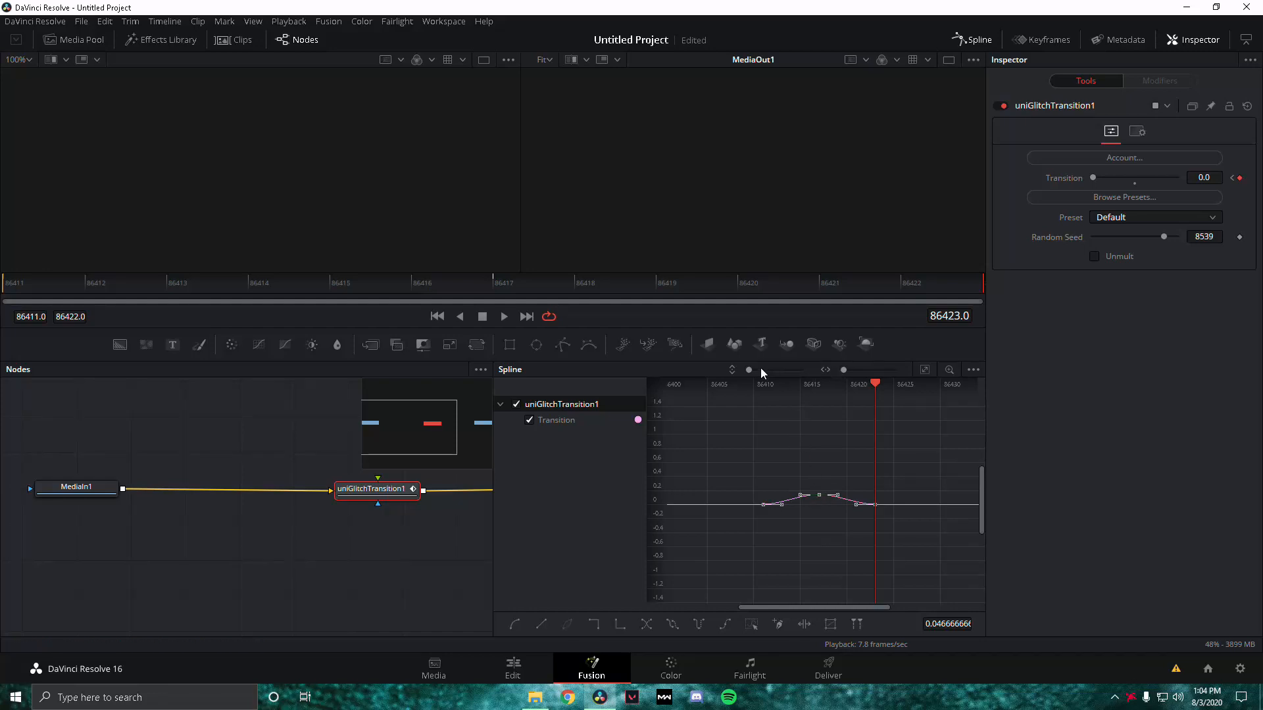
# Lengthen both curve handles of the middle Transition keyframe to round off the peak.
pyautogui.moveTo(758, 368); pyautogui.dragTo(740, 375)
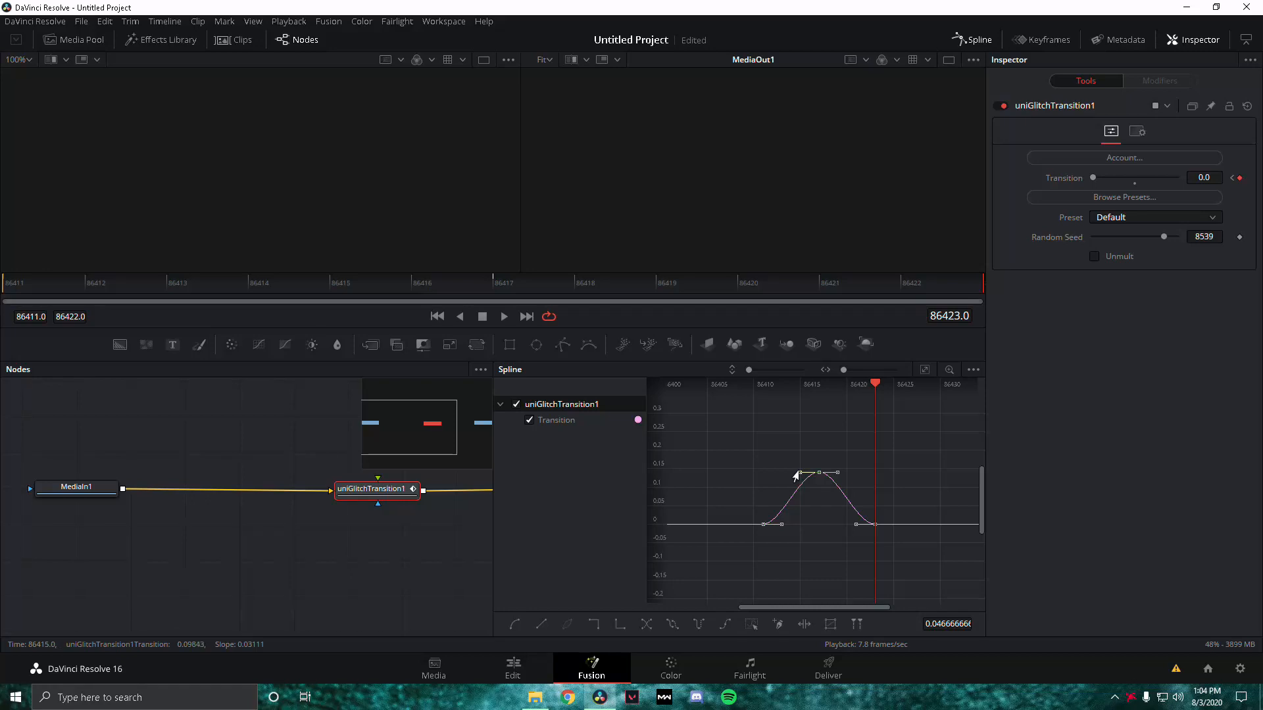
pyautogui.moveTo(795, 475); pyautogui.dragTo(856, 473)
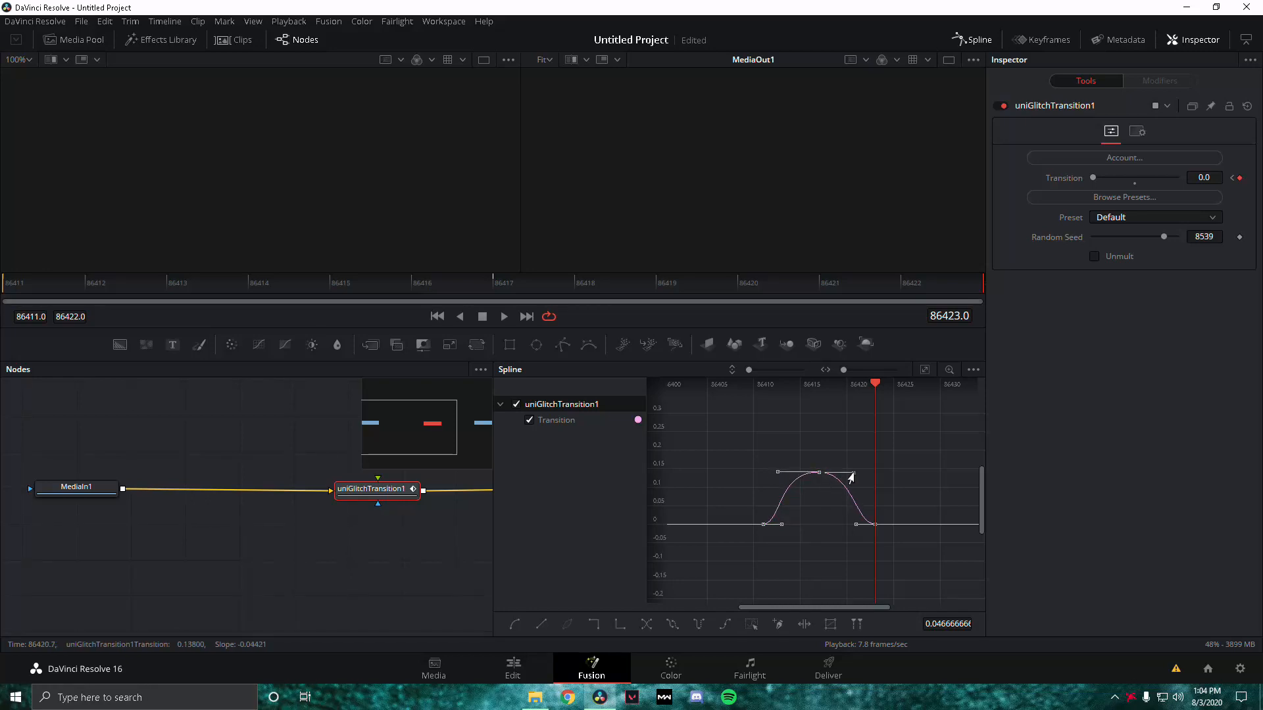
pyautogui.click(787, 526)
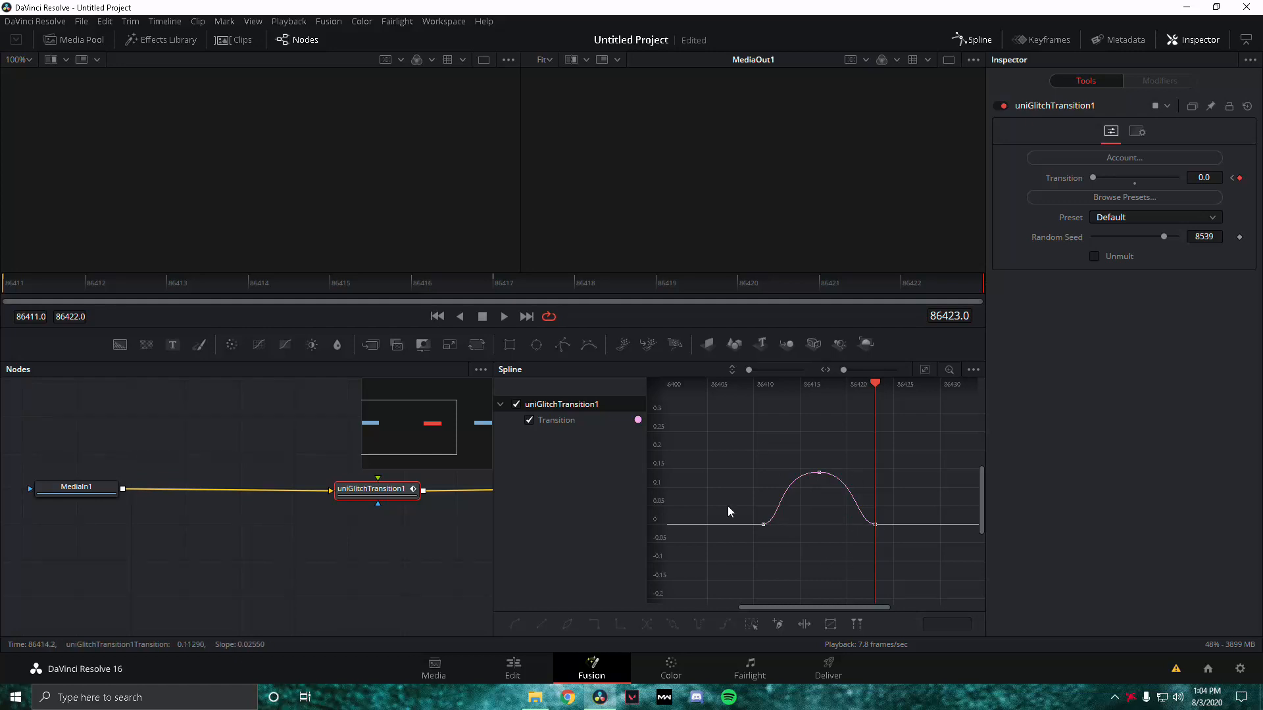
# Return to the edit timeline and play back the glitch transition from before the cut.
pyautogui.click(496, 669)
pyautogui.moveTo(830, 388); pyautogui.dragTo(665, 398)
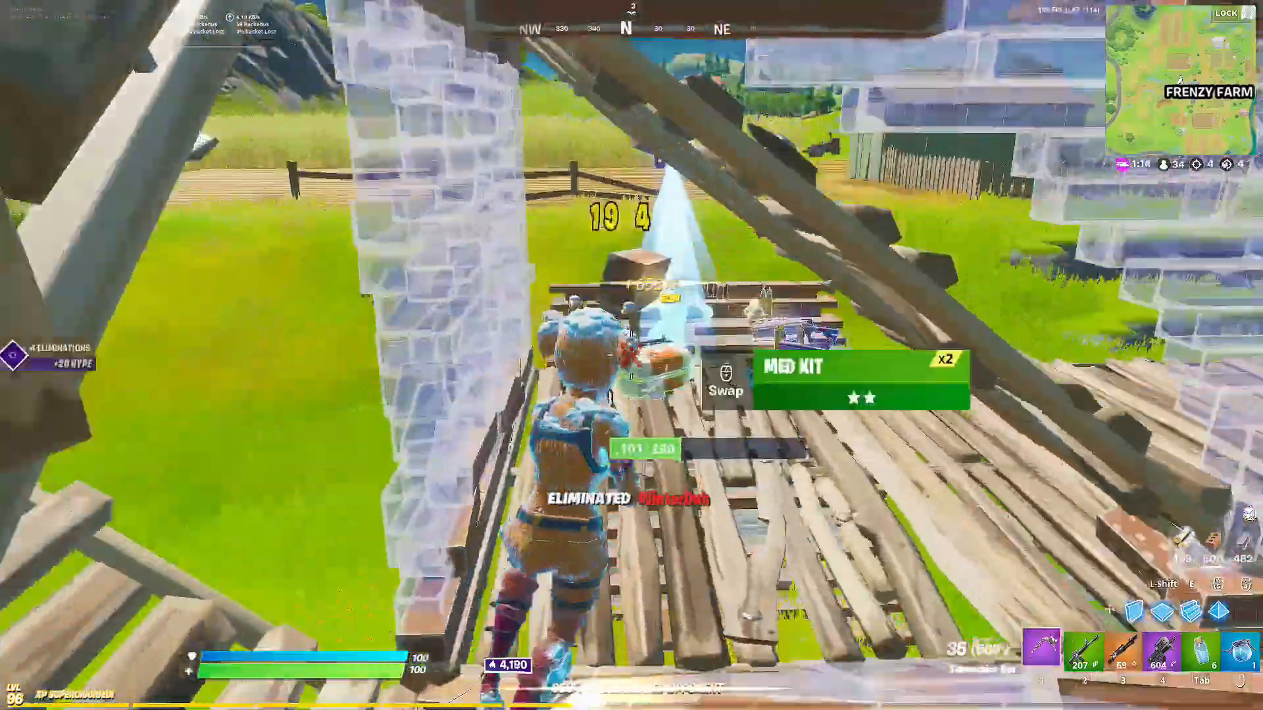